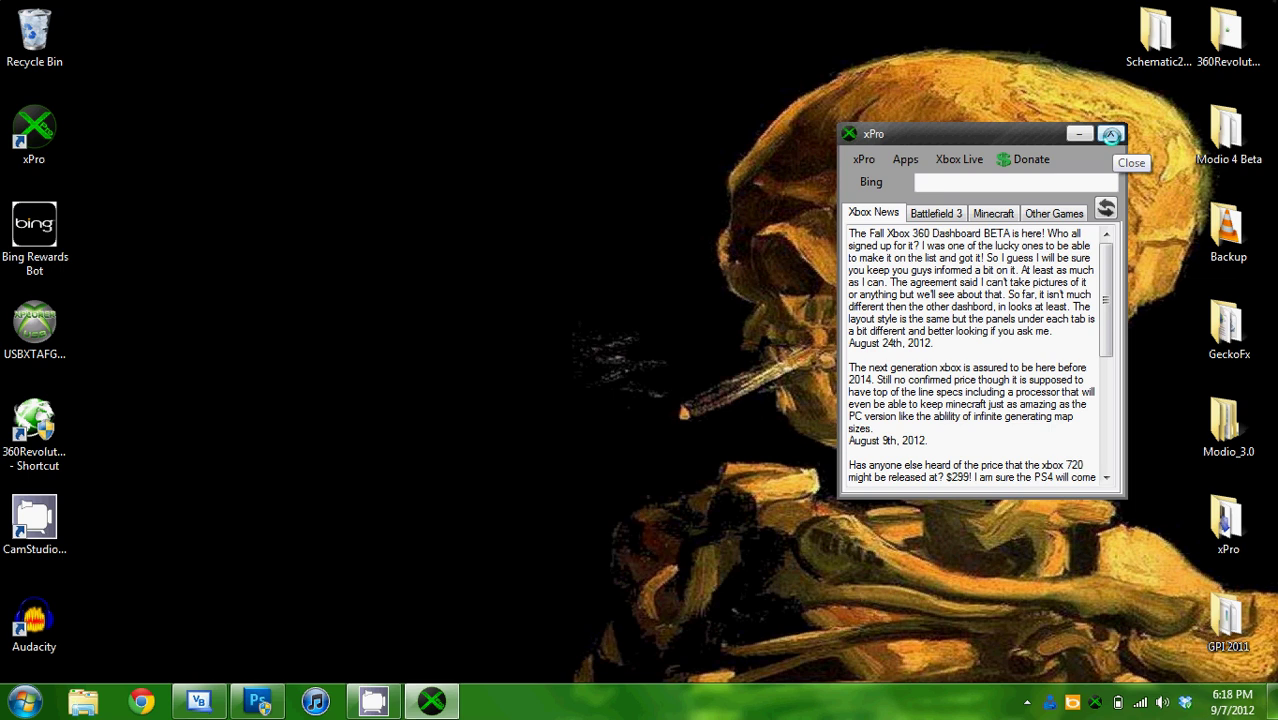
Step: Close the xPro window, switch to Photoshop and create a 300 by 25 pixel document at 72 pixels/inch with a white background
left_click(1110, 135)
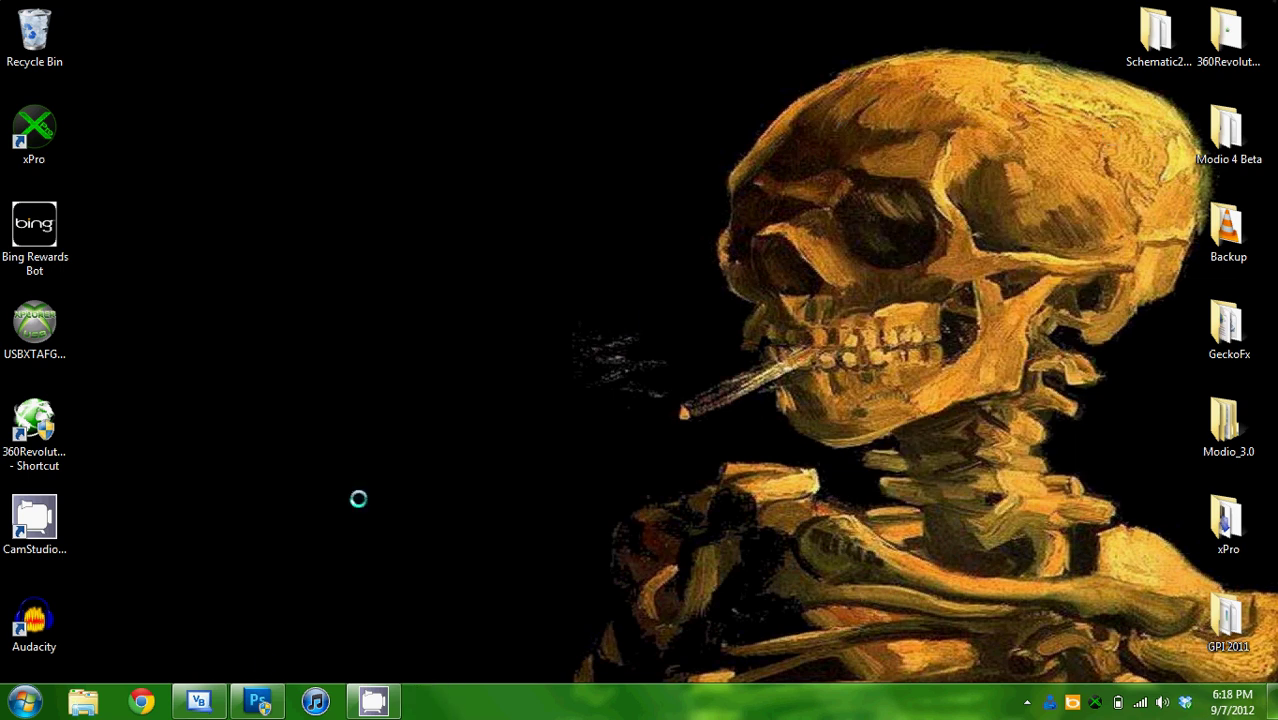
left_click(257, 699)
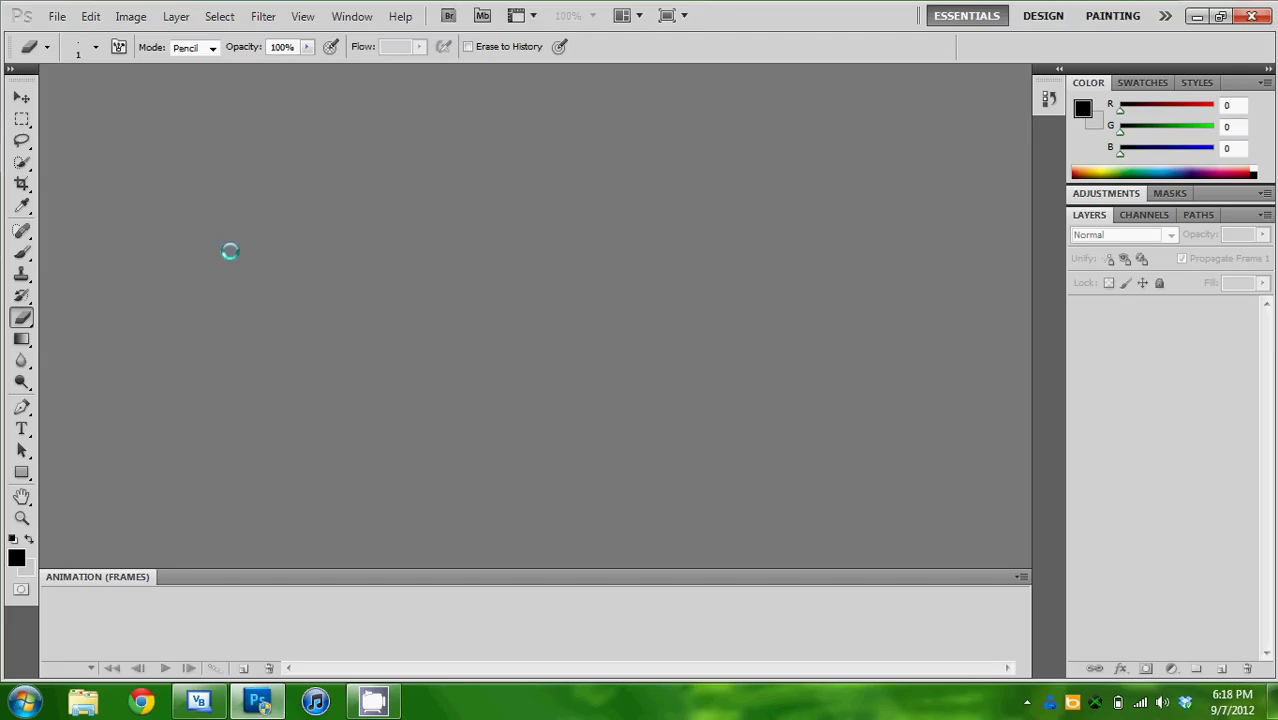
left_click(59, 16)
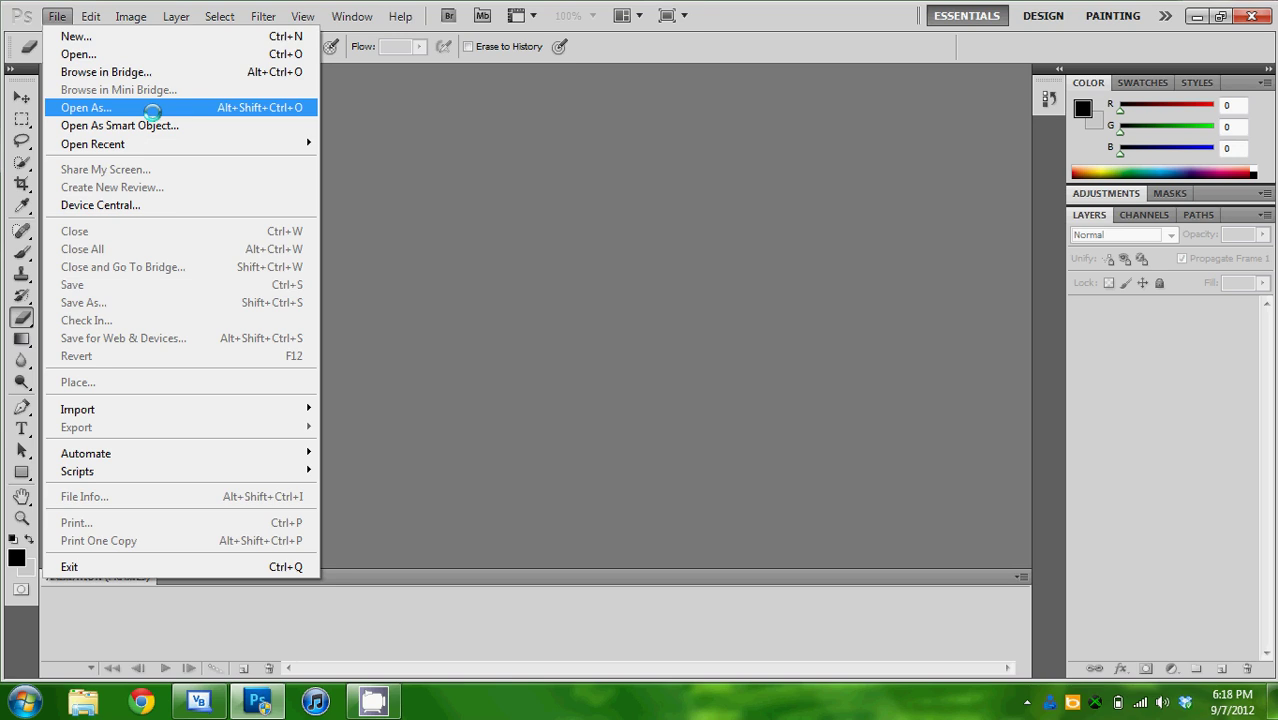
left_click(131, 17)
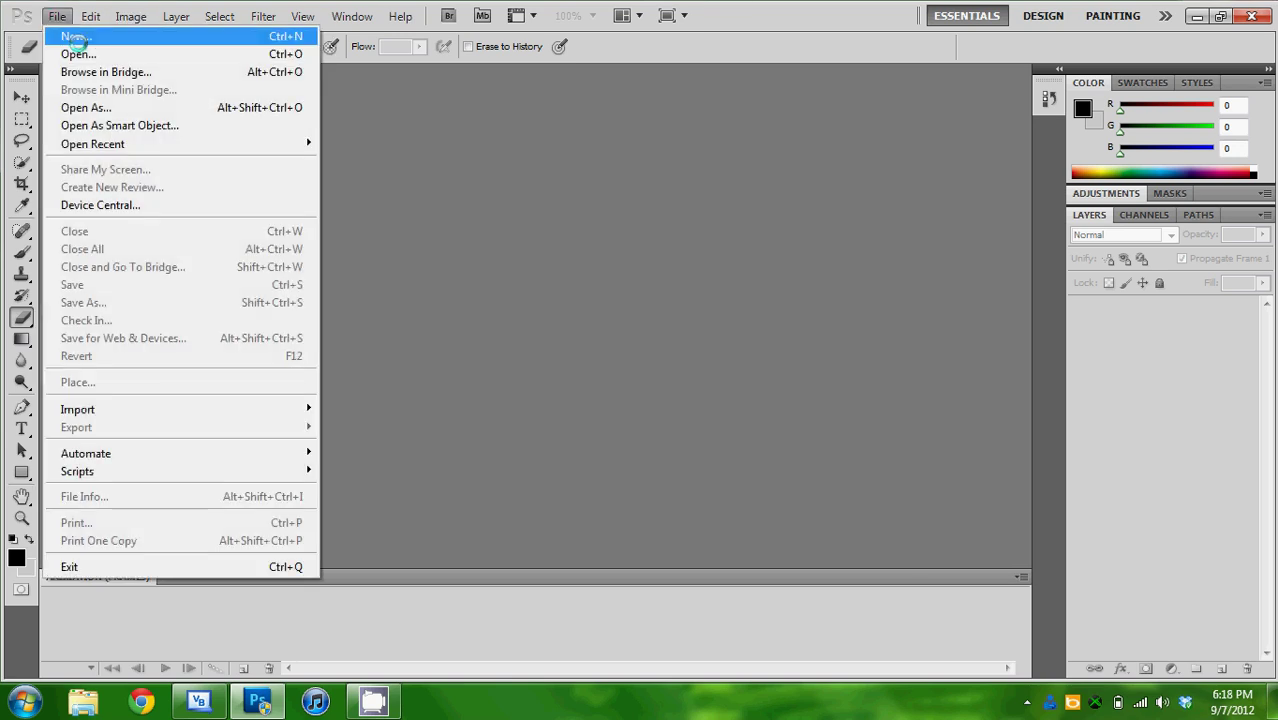
left_click(62, 35)
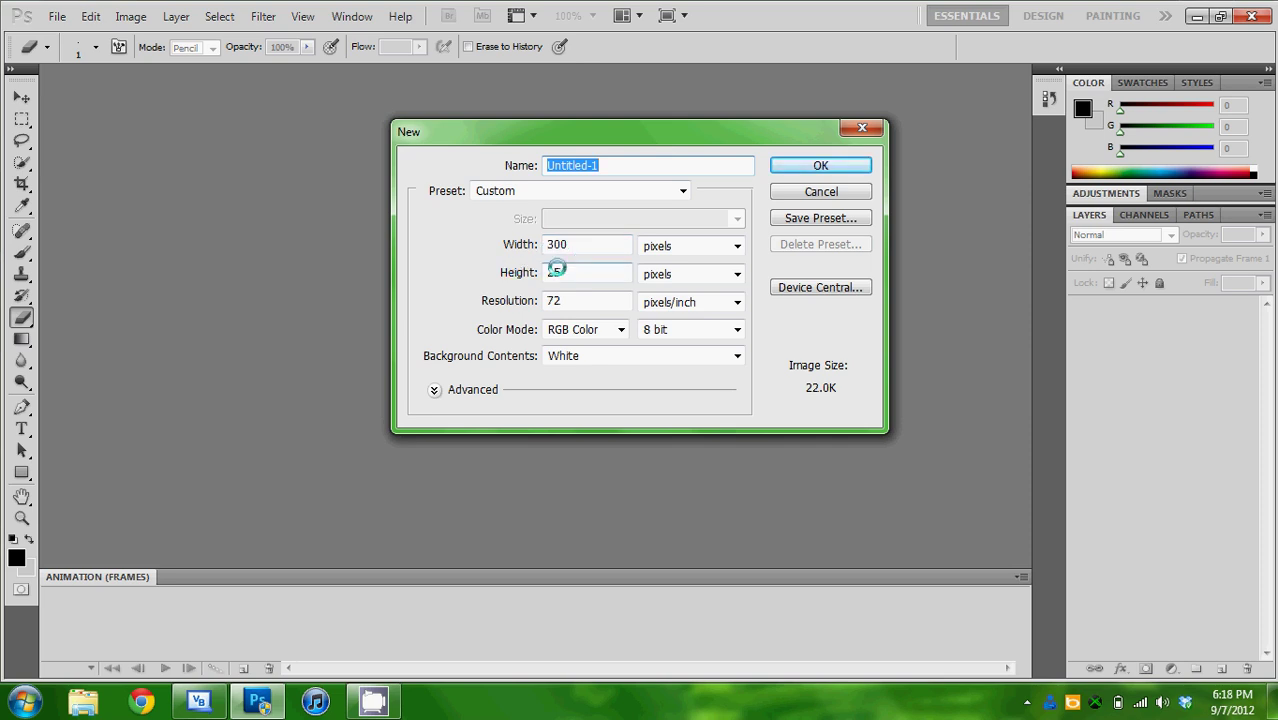
left_click(800, 165)
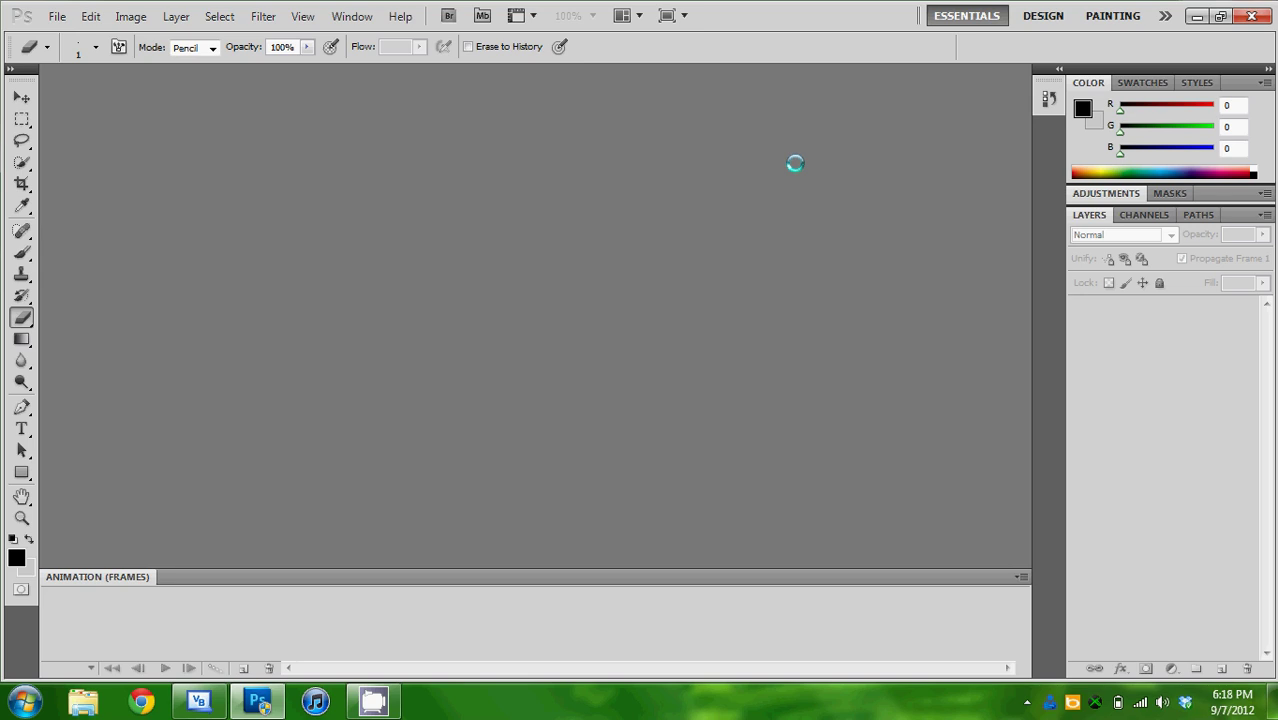
Step: Bring up the xPro window over the canvas to examine its look, and close it
left_click(1094, 701)
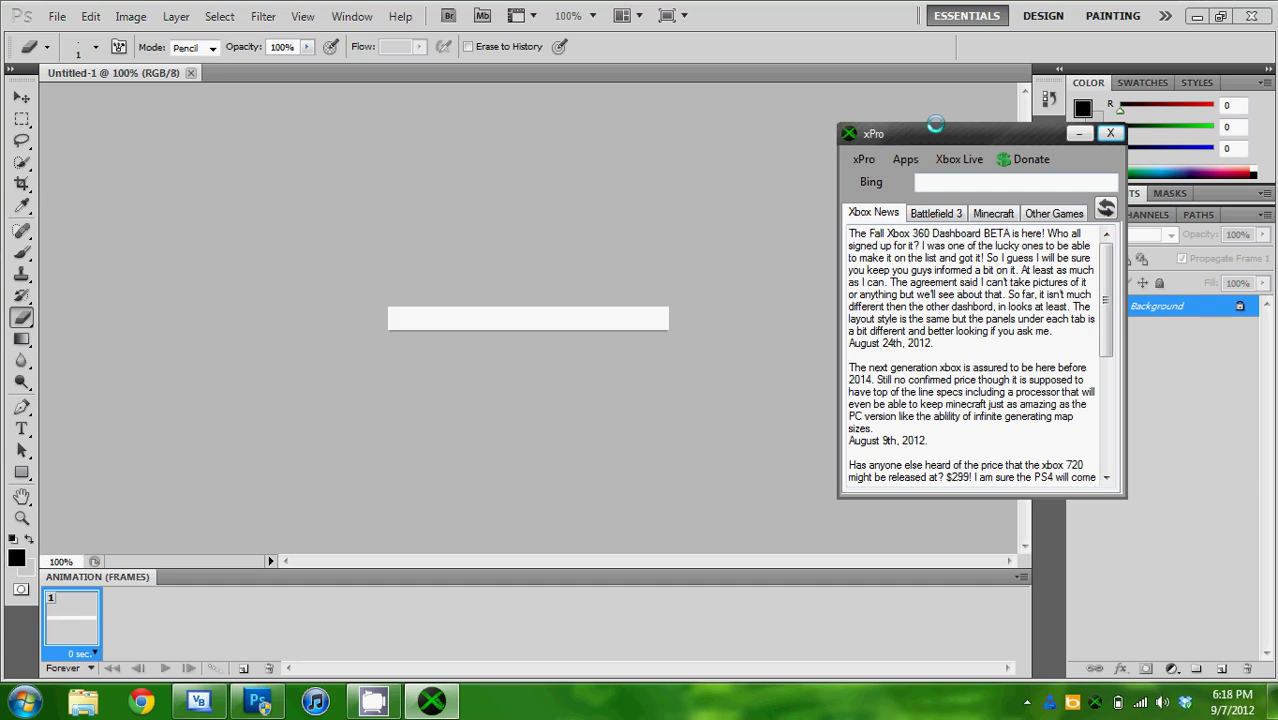
left_click_drag(887, 132, 479, 140)
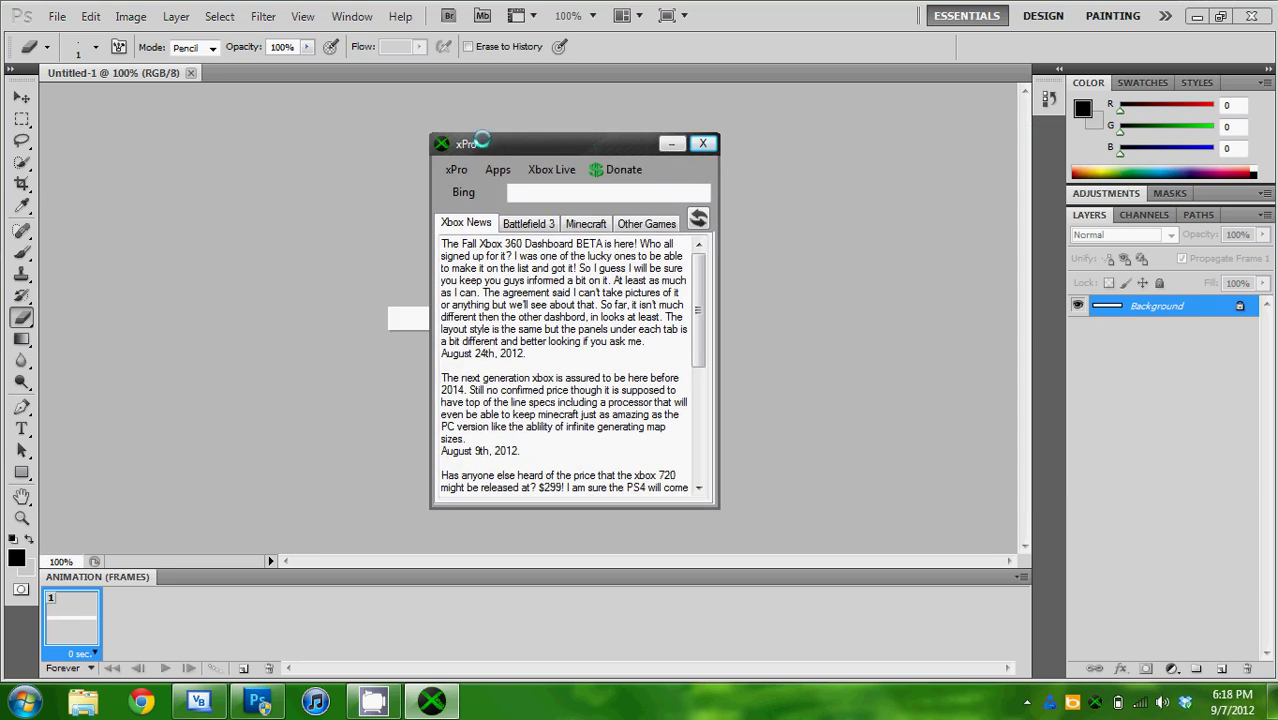
left_click(703, 143)
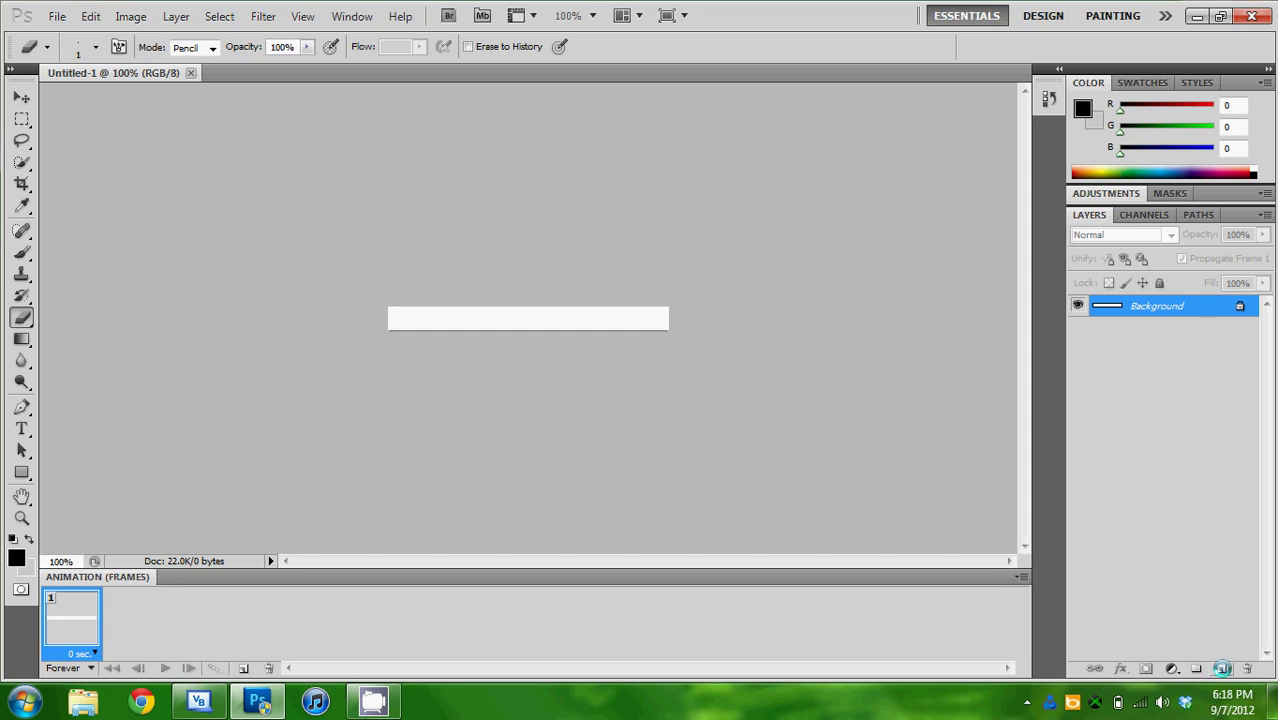
Step: Add a new empty layer above the Background layer
left_click(1222, 668)
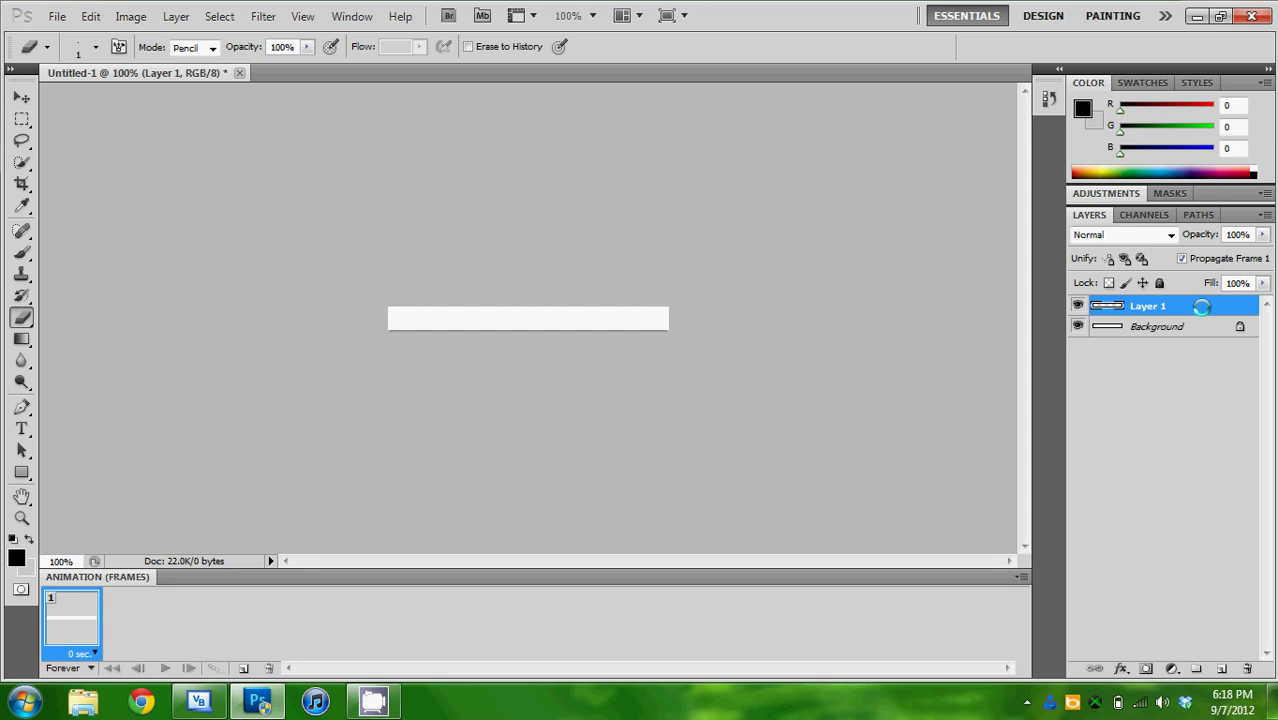
key("ctrl+plus")
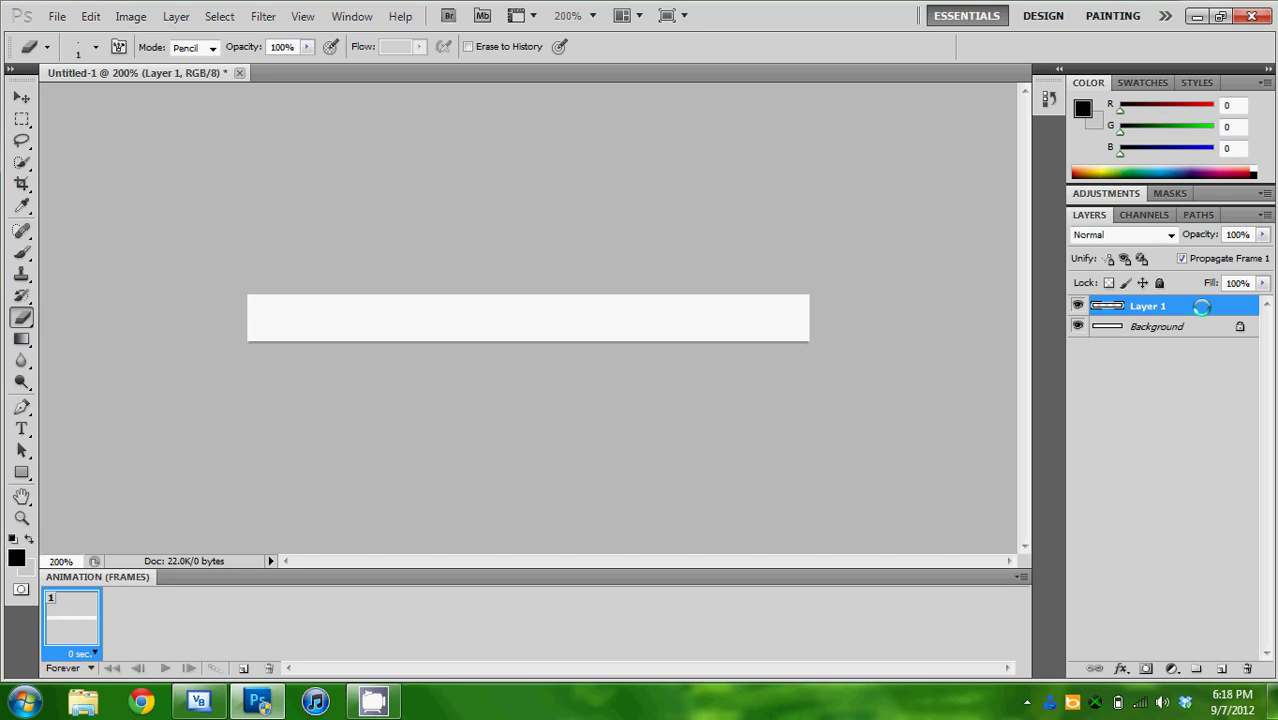
key("ctrl+plus")
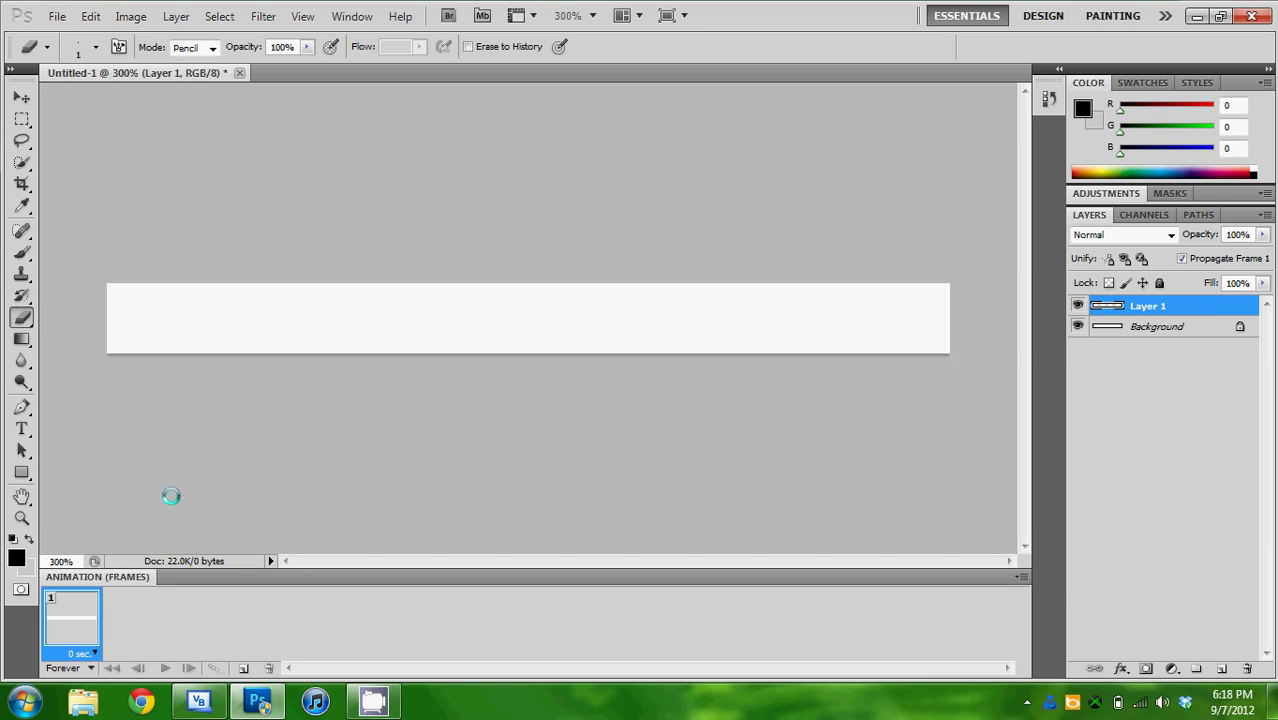
Step: Set the foreground colour to blue 001ed4 and fill Layer 1 with it
left_click(16, 557)
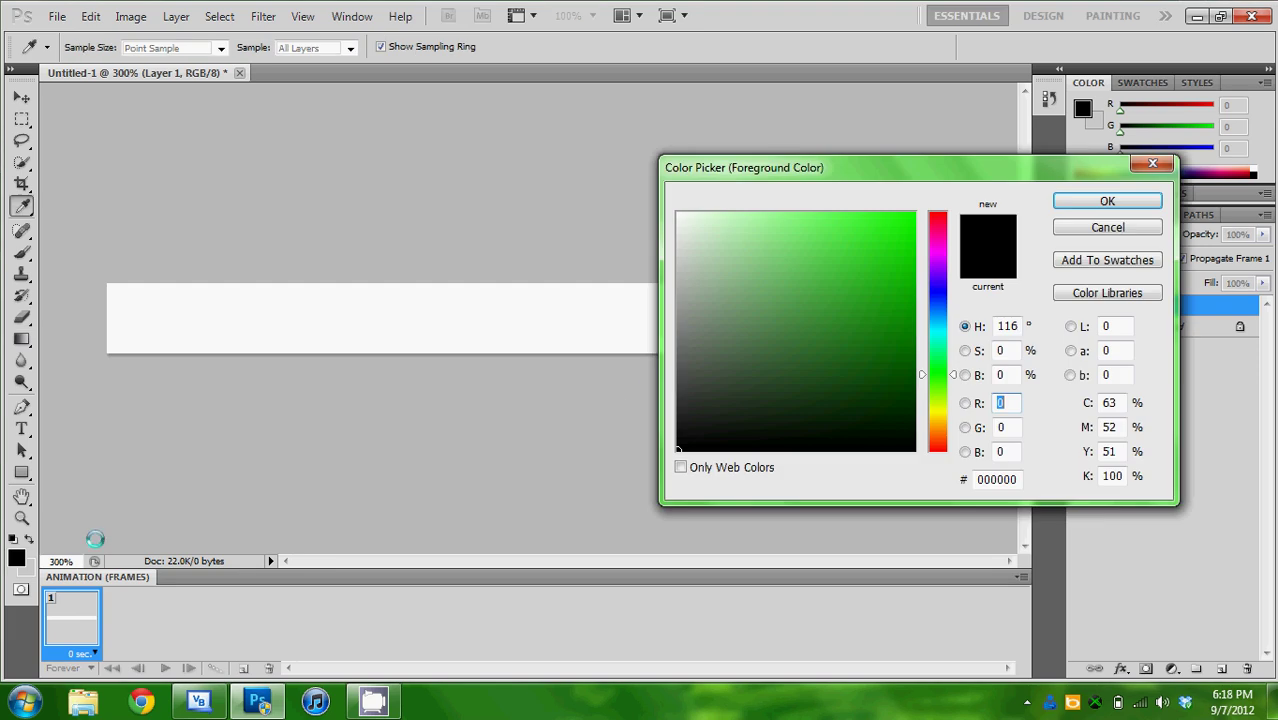
left_click(937, 297)
mouse_move(893, 254)
left_mouse_down()
mouse_move(961, 190)
mouse_move(979, 200)
mouse_move(1001, 271)
mouse_move(1030, 246)
left_mouse_up()
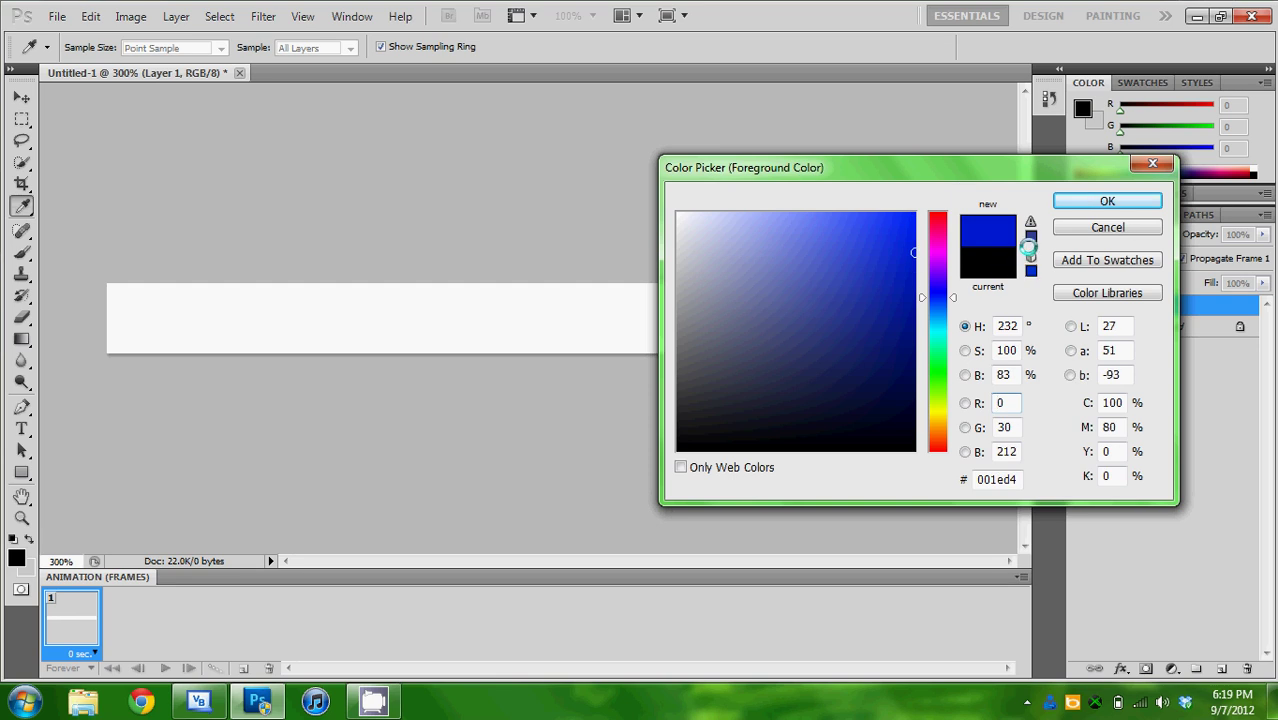
key("e")
left_click(1103, 201)
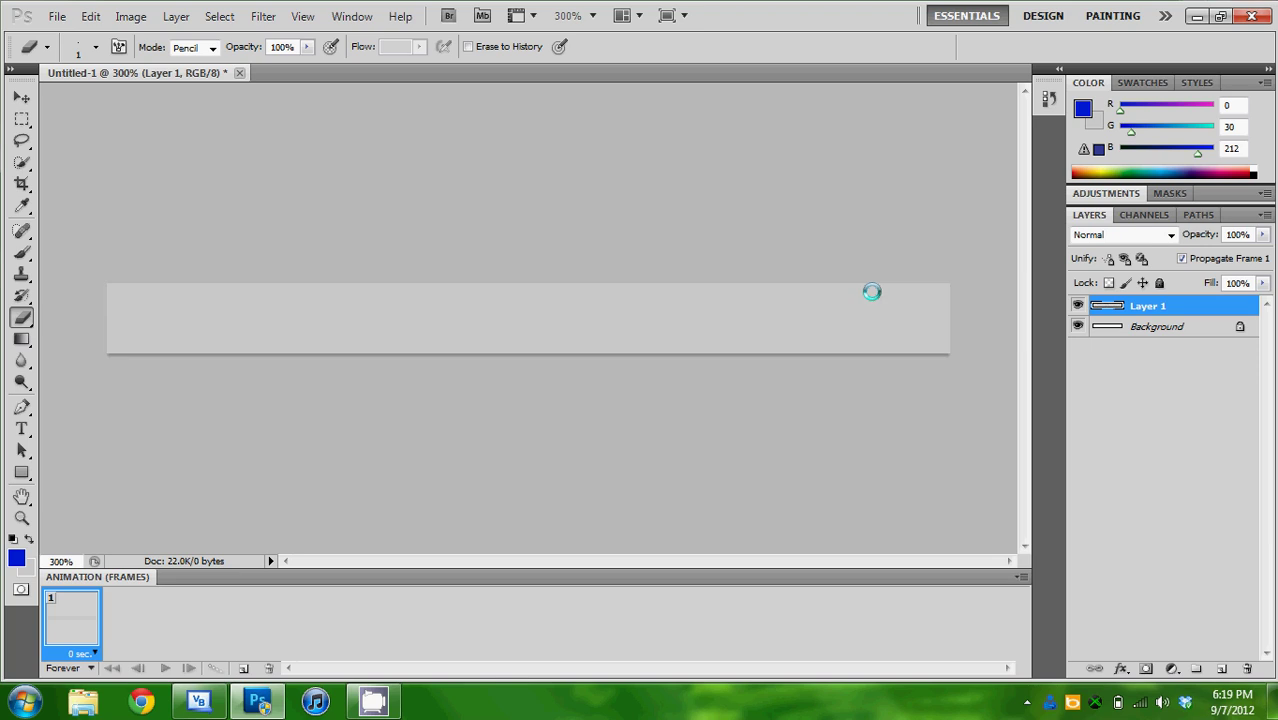
key("alt+BackSpace")
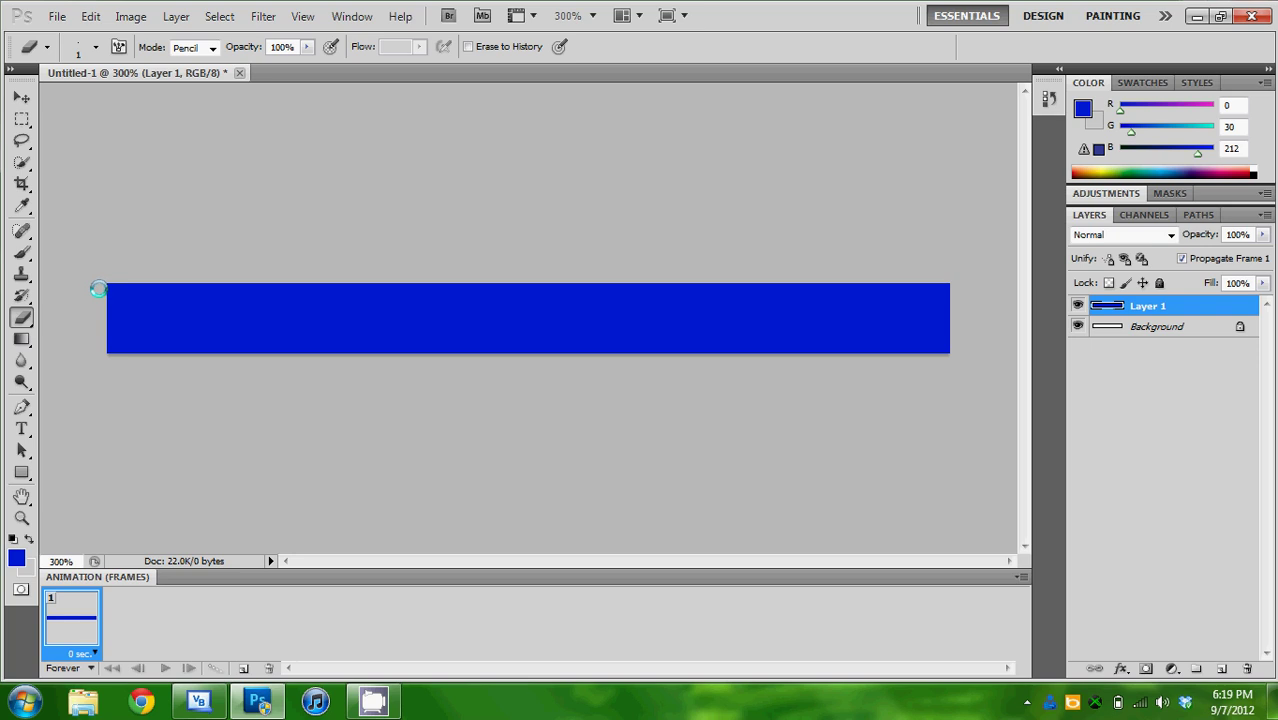
Step: Round the blue bar's upper-left corner by erasing its few outermost pixels with the 1-pixel pencil eraser
key("ctrl+plus")
key("ctrl+plus")
key("ctrl+plus")
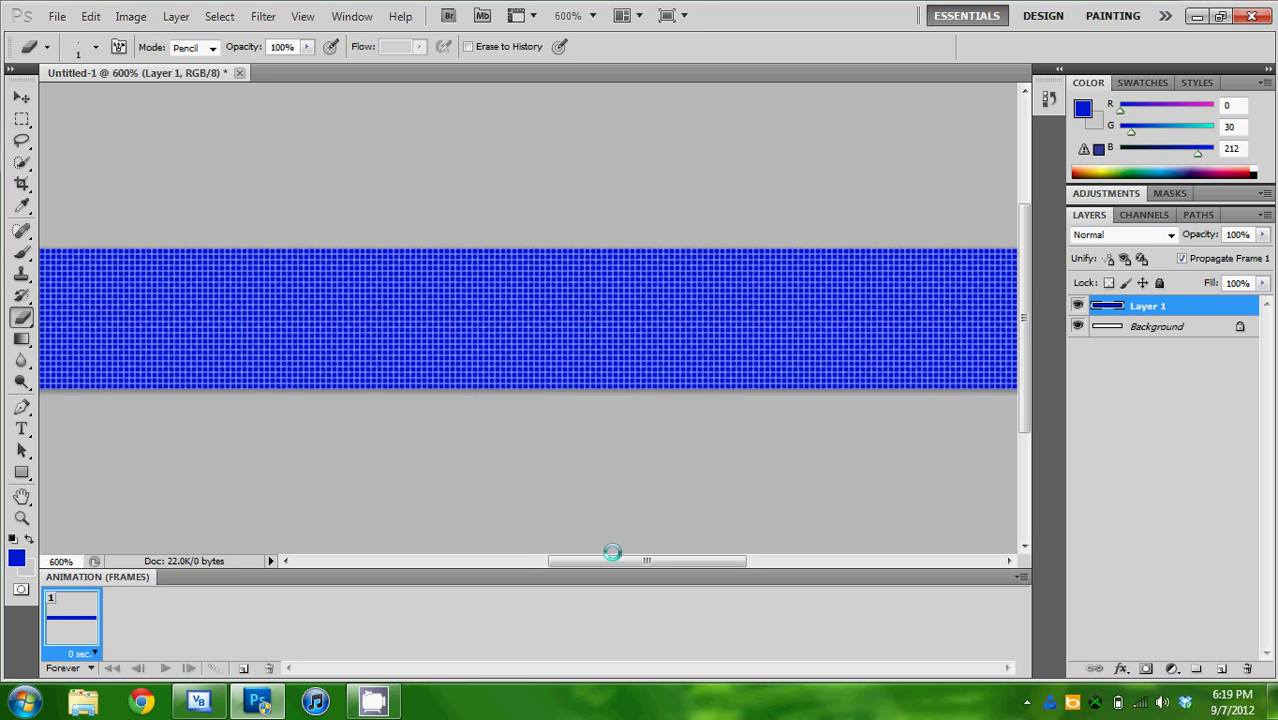
left_click_drag(605, 560, 409, 560)
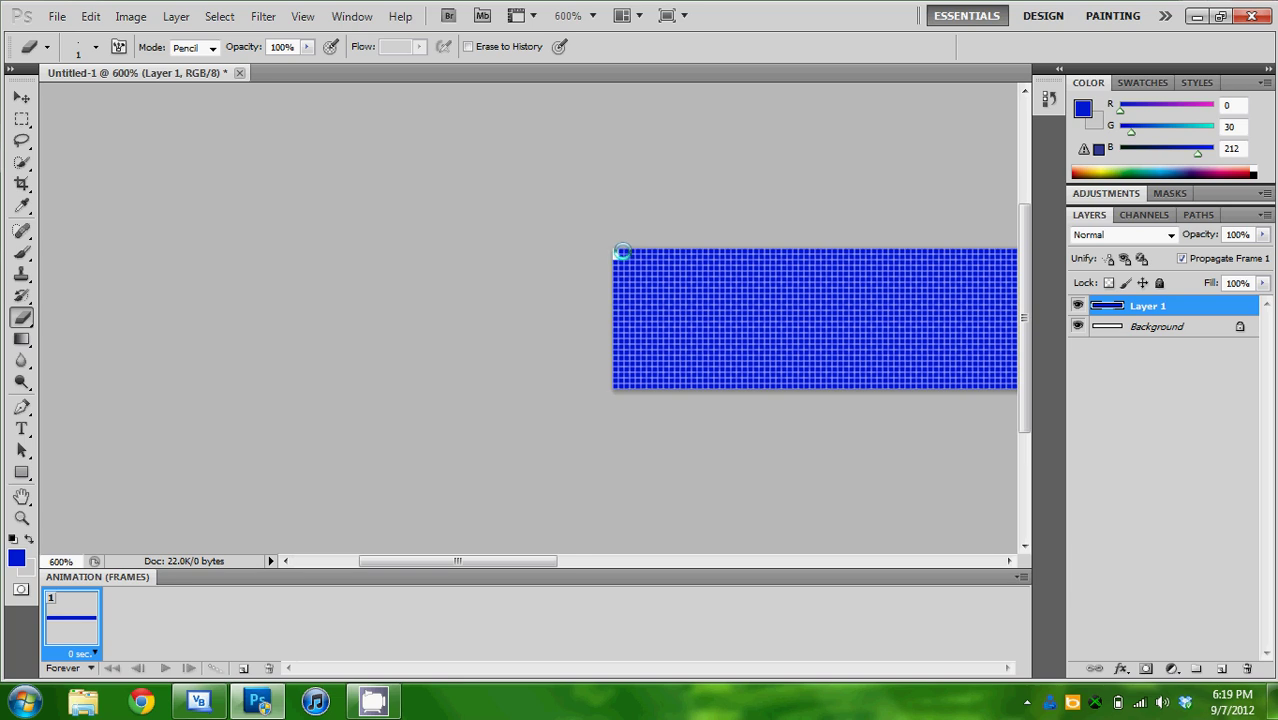
left_click(616, 253)
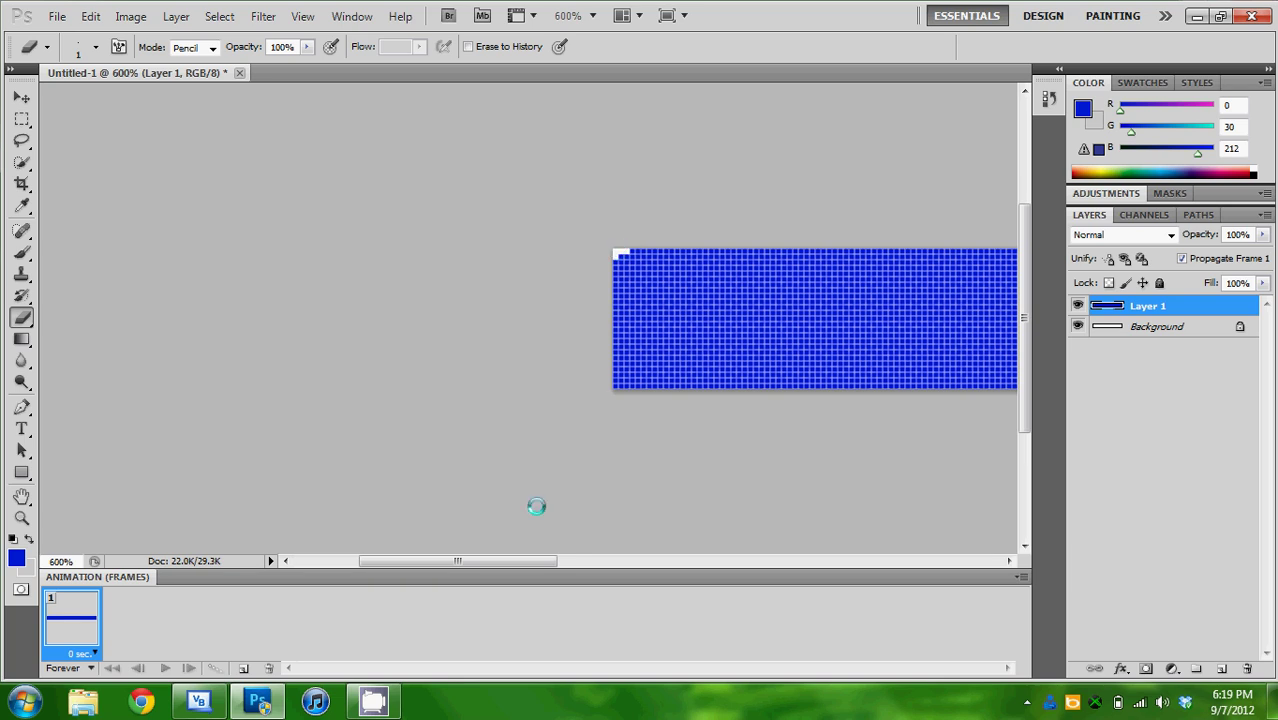
Step: Erase the outermost pixels of the blue bar's upper-right corner to round it like the opposite corner
left_click_drag(496, 561, 730, 257)
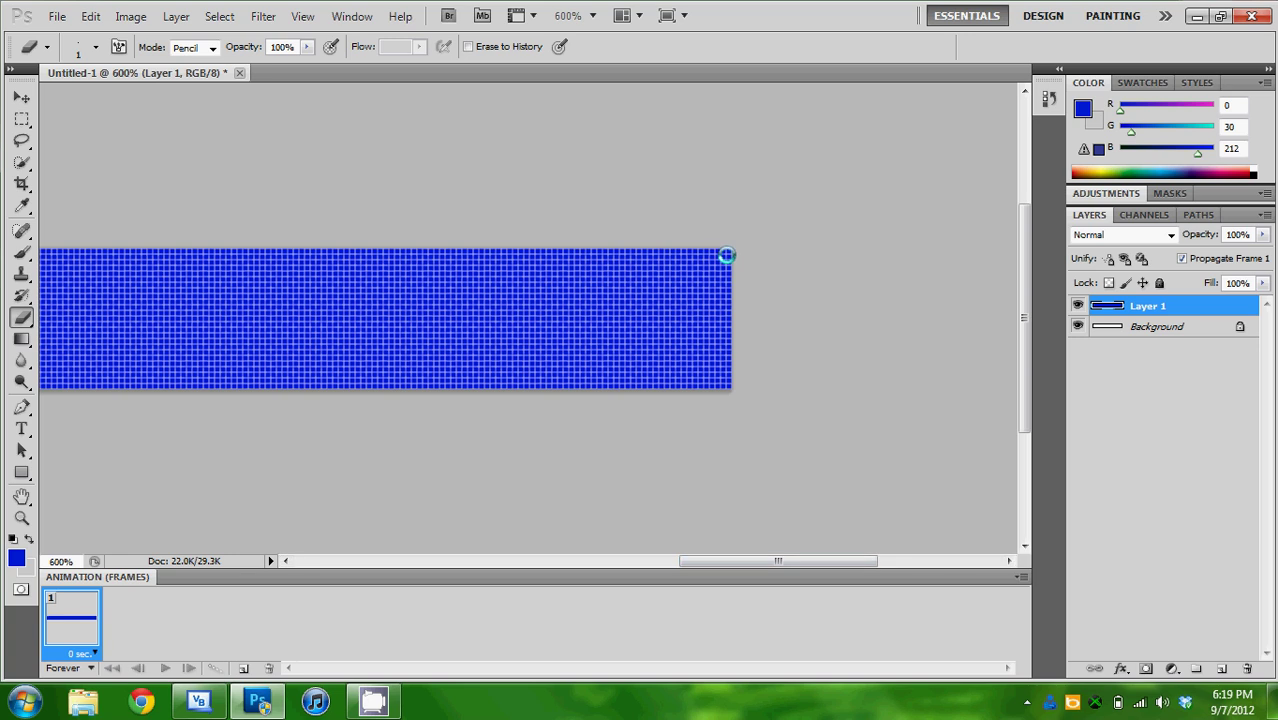
left_click(728, 256)
left_click(719, 252)
key("ctrl+minus")
key("ctrl+minus")
key("ctrl+minus")
key("ctrl+minus")
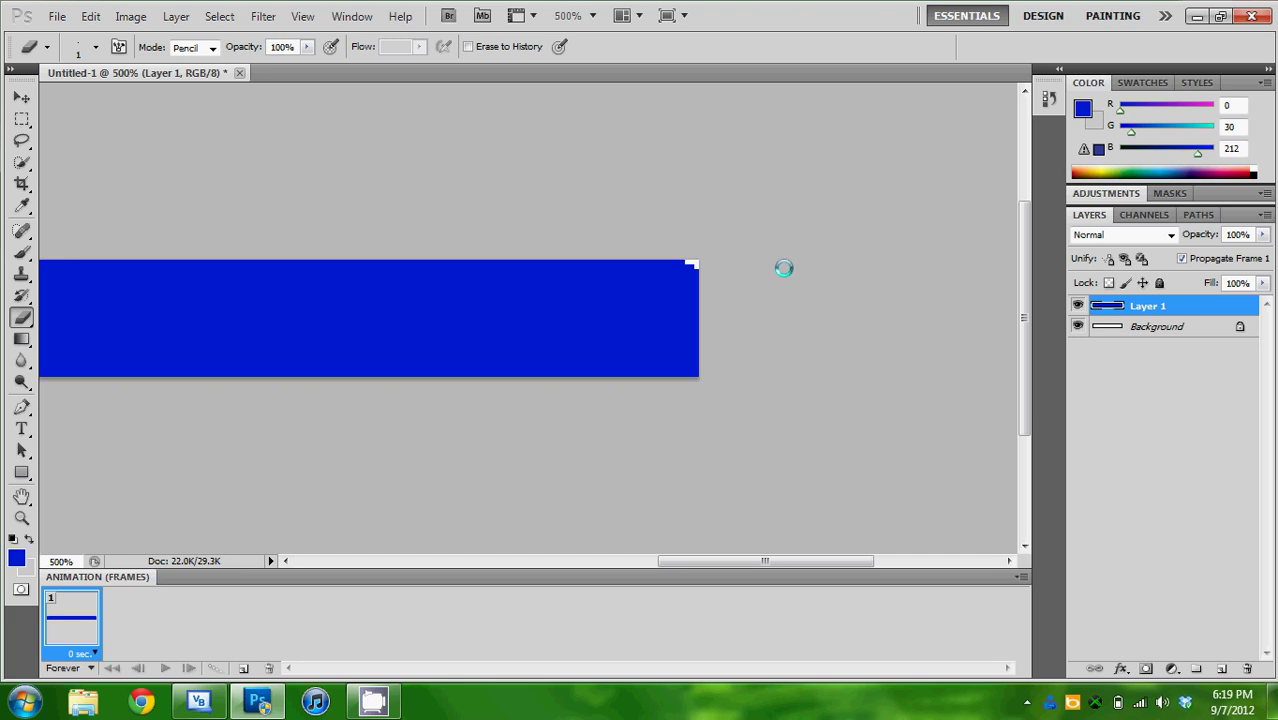
key("ctrl+minus")
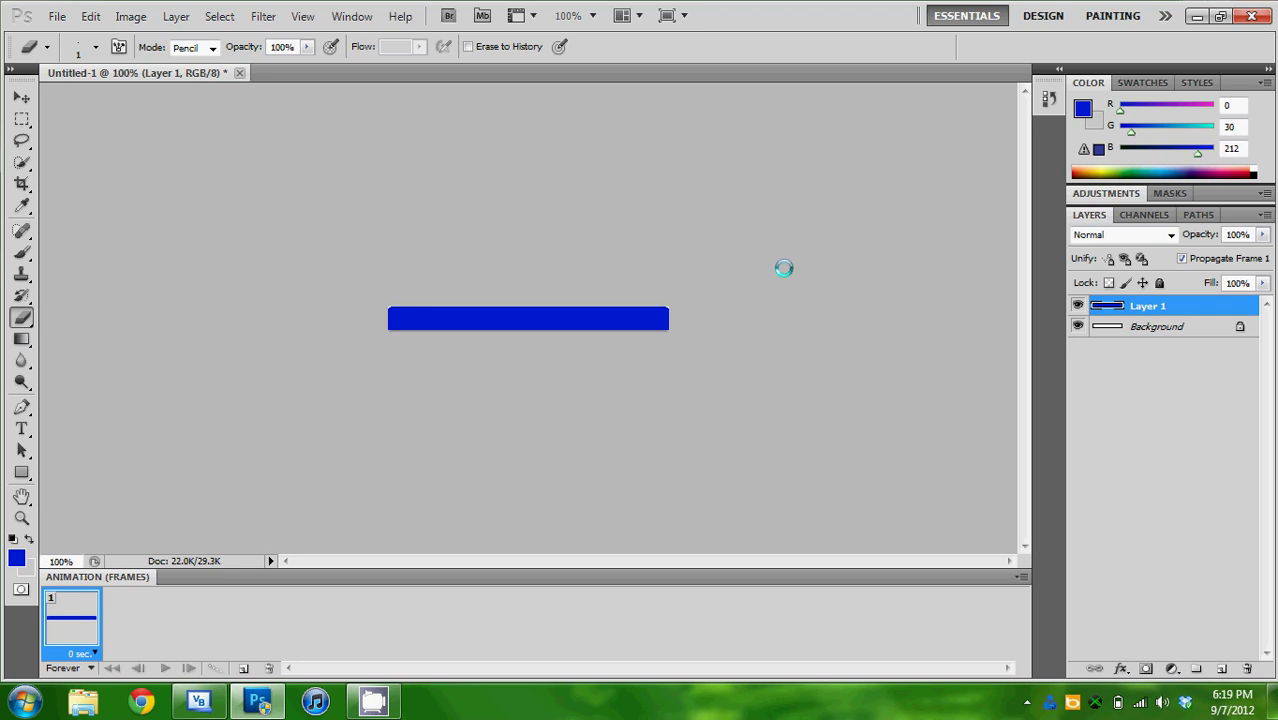
Step: Apply a Bevel and Emboss effect to Layer 1 with a size of 54 px and a depth of 72%
right_click(1177, 306)
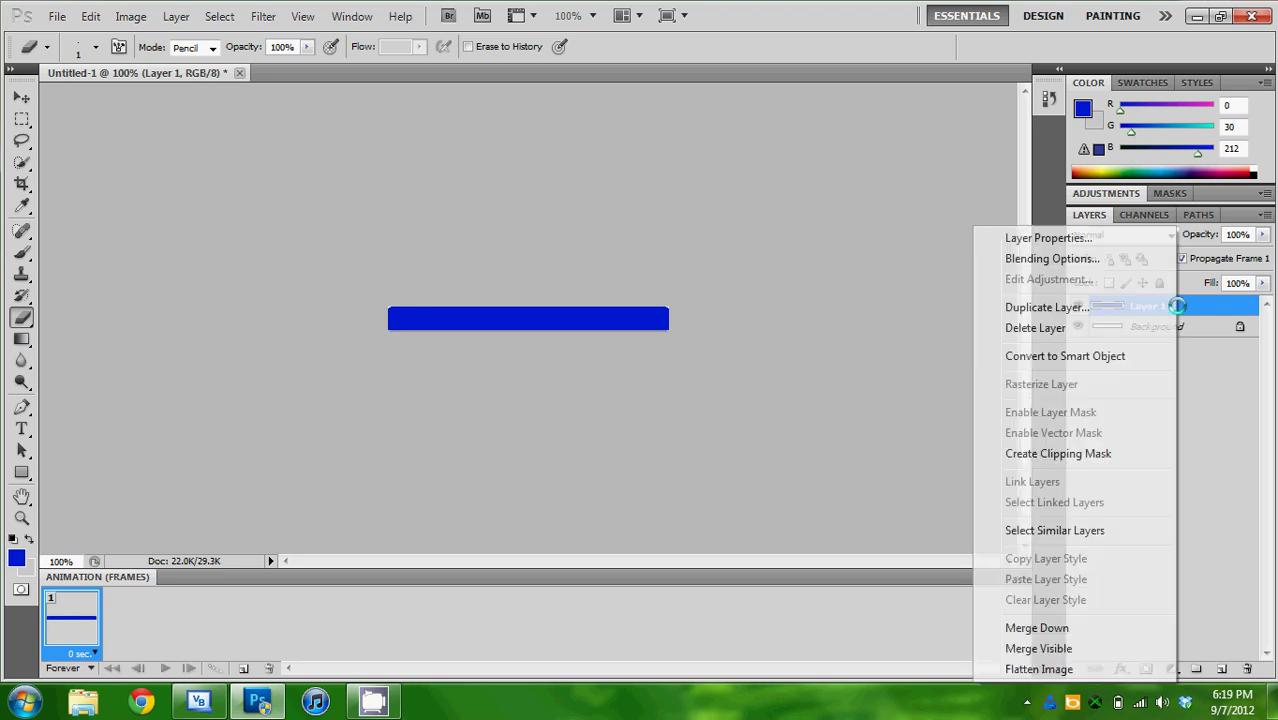
left_click(1104, 258)
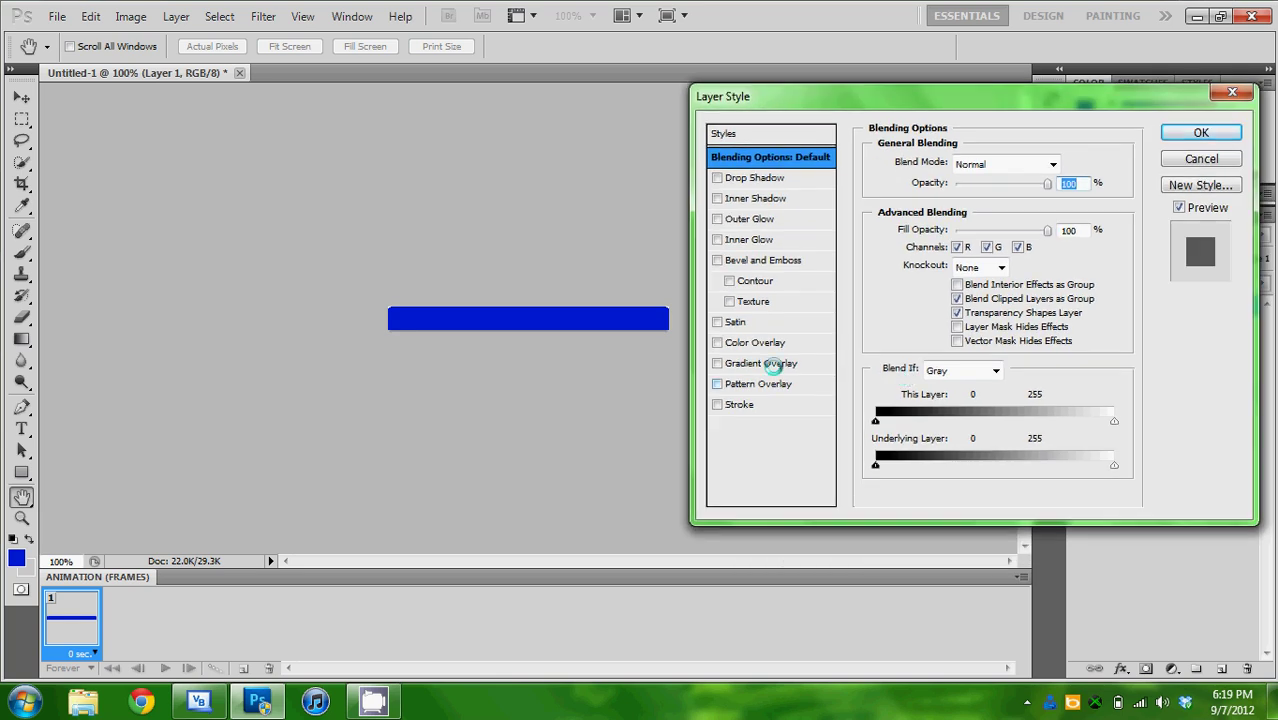
left_click(800, 342)
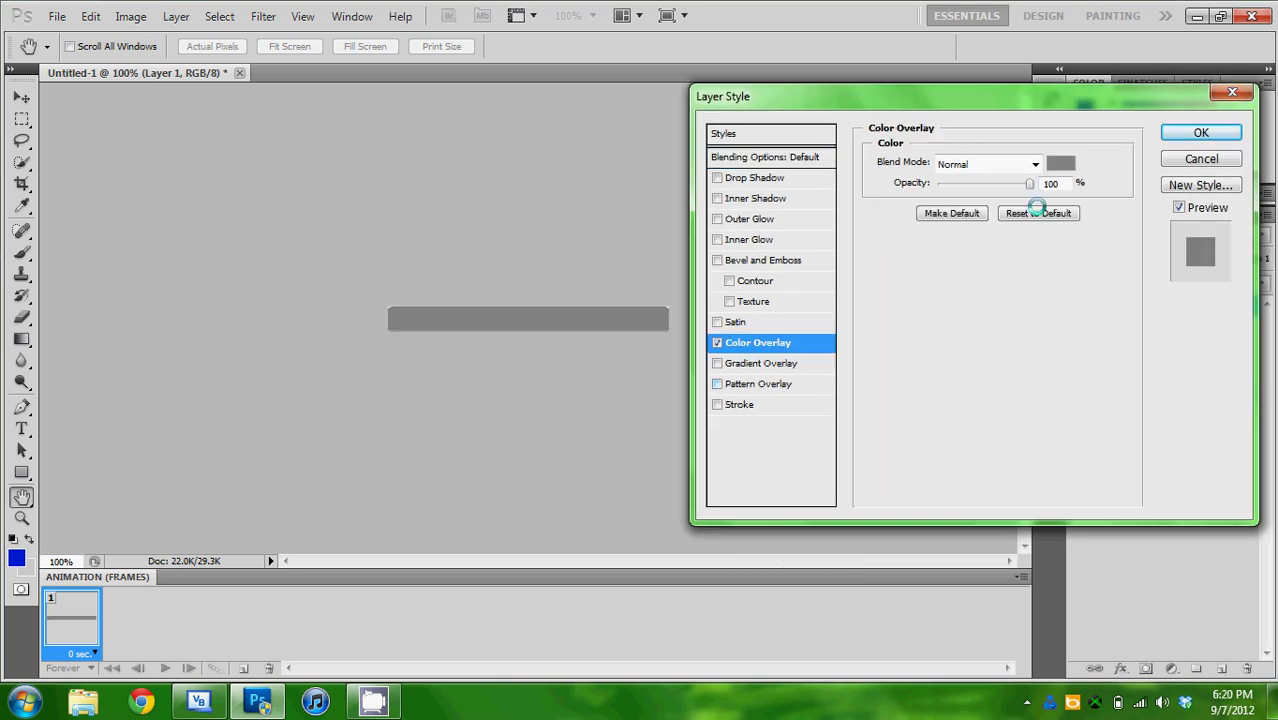
left_click(716, 342)
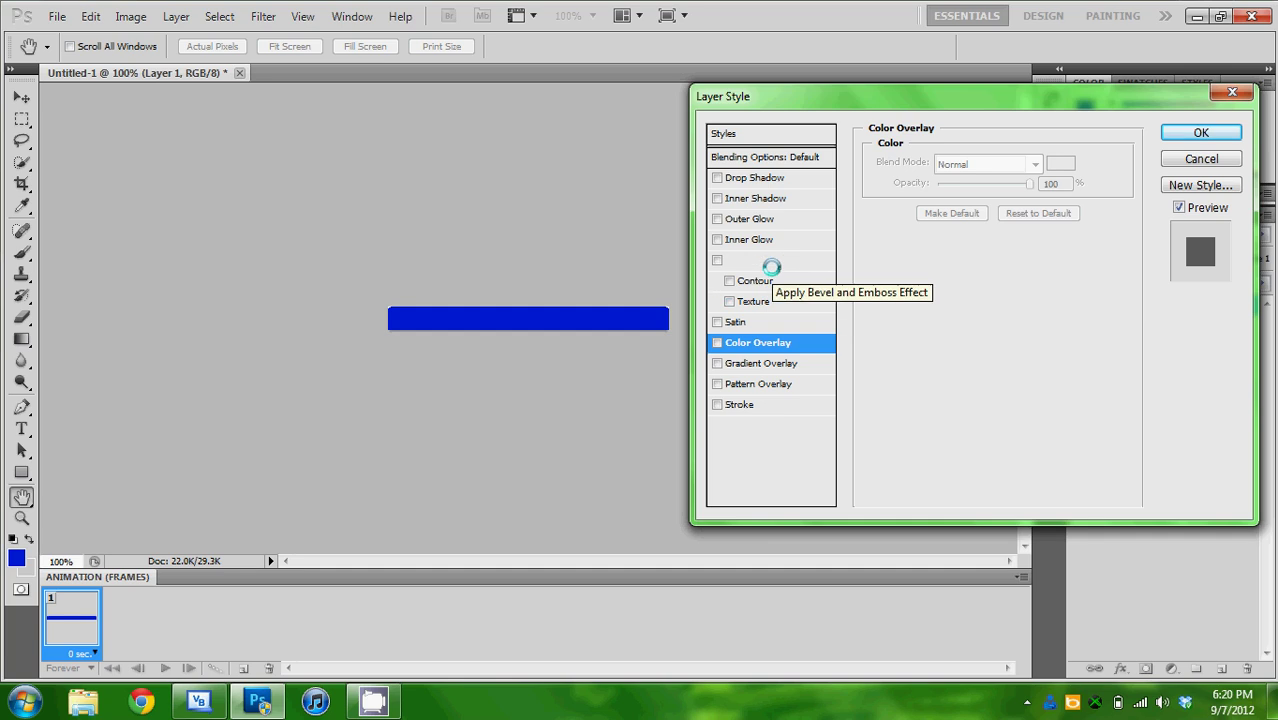
left_click(779, 260)
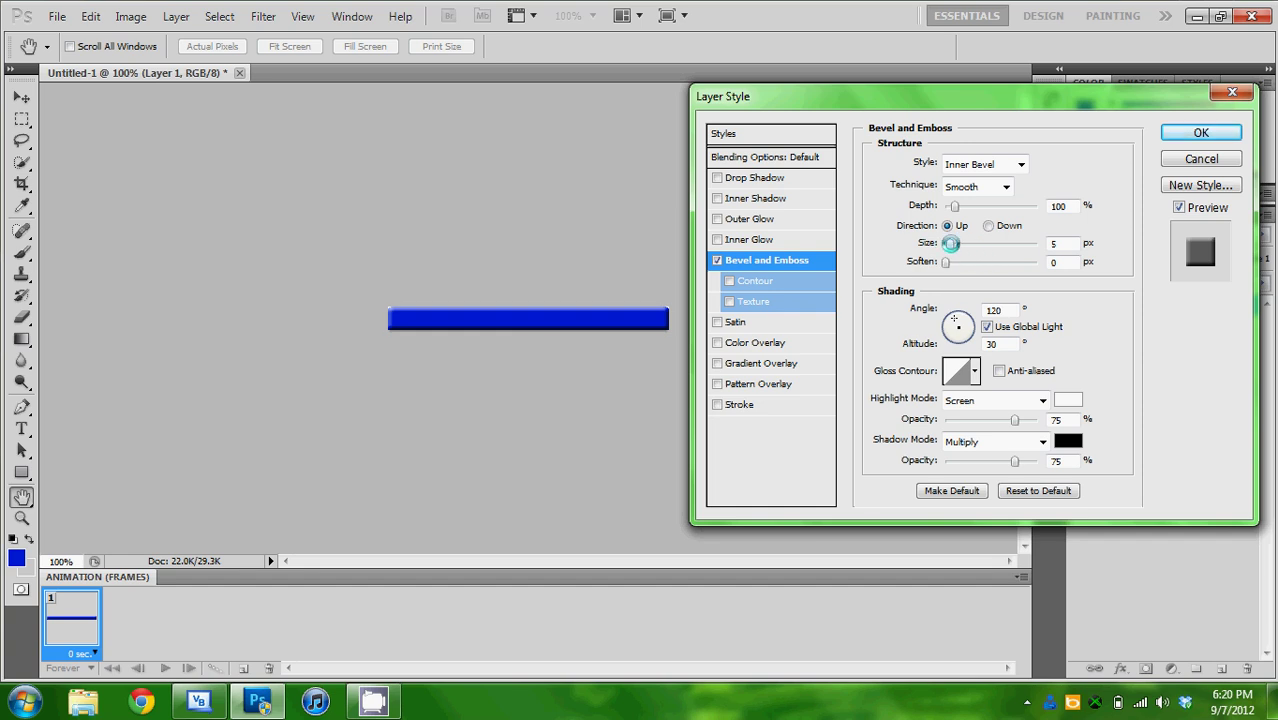
left_click_drag(950, 243, 951, 206)
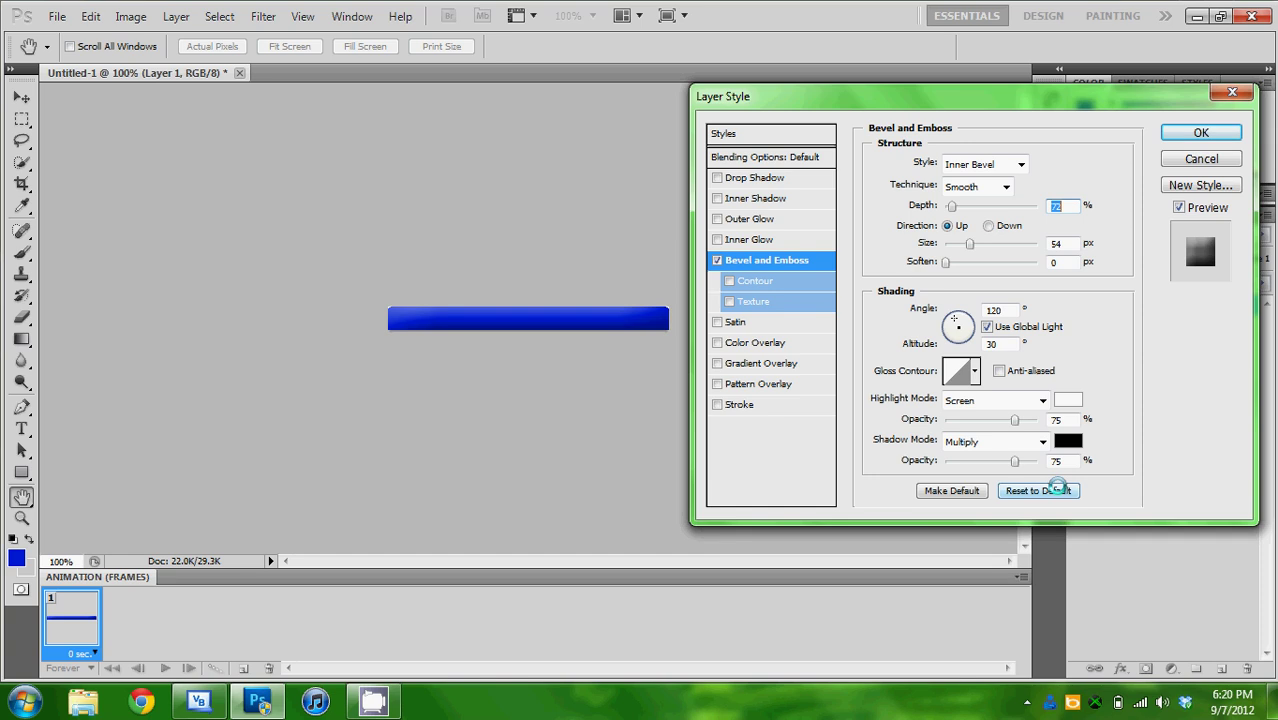
Step: Set the bevel's highlight colour to cyan 00f6ff and slightly raise the highlight opacity
left_click(1068, 399)
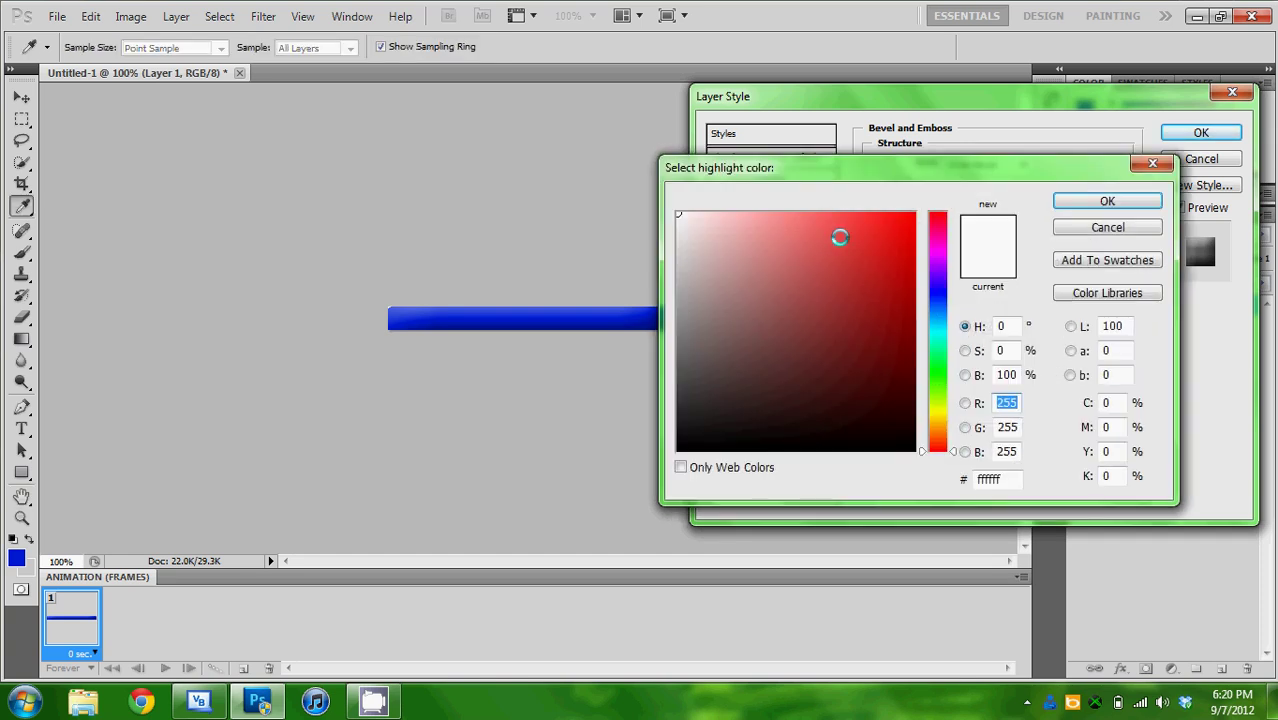
left_click(937, 321)
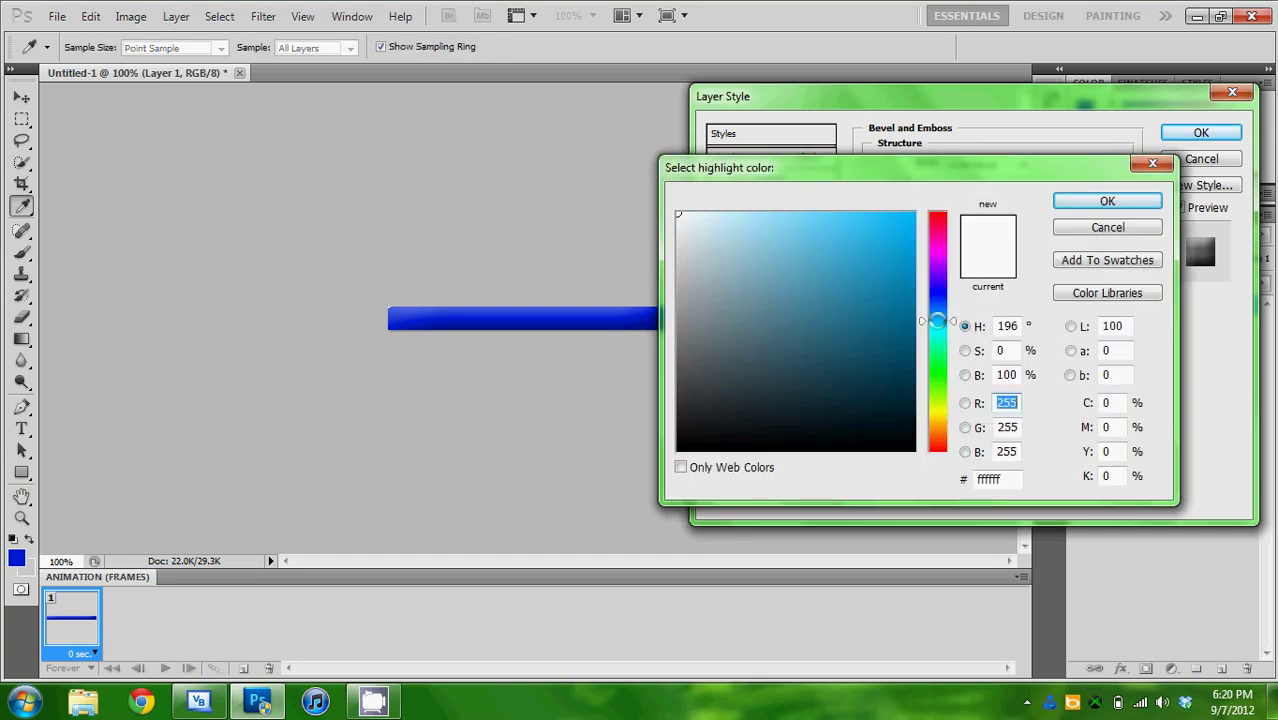
left_click(914, 212)
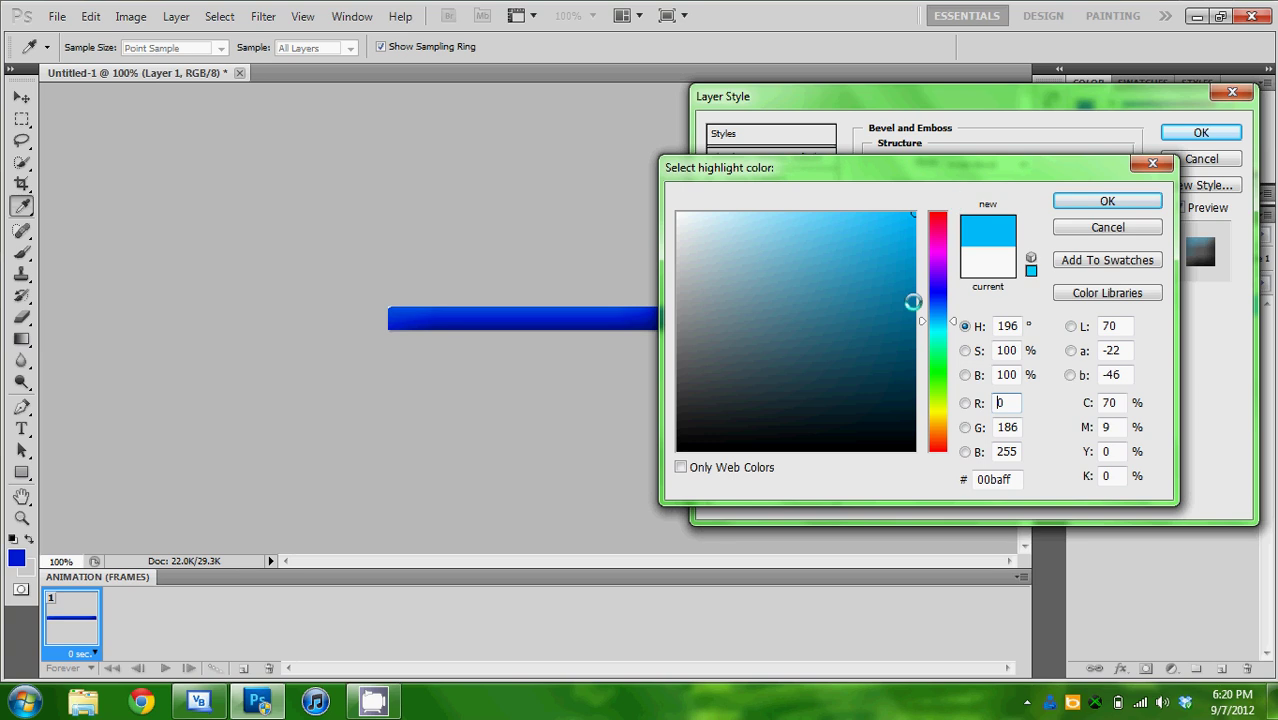
left_click(937, 330)
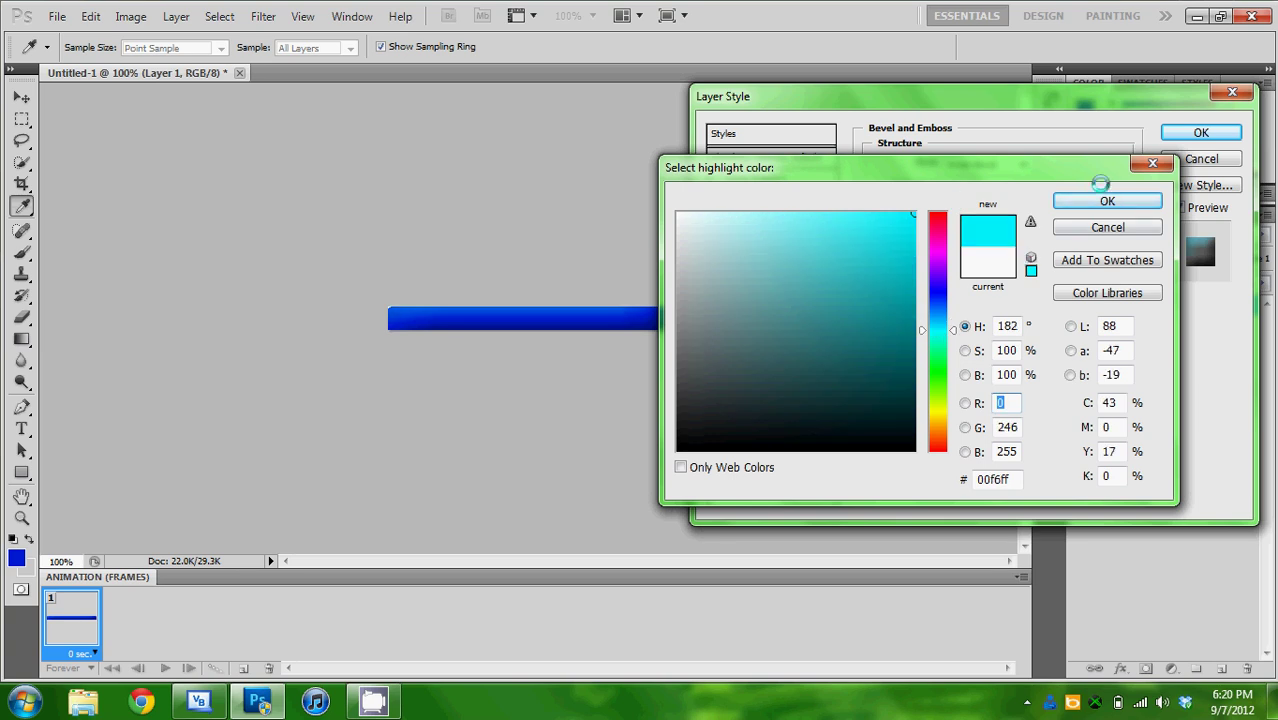
left_click(1105, 201)
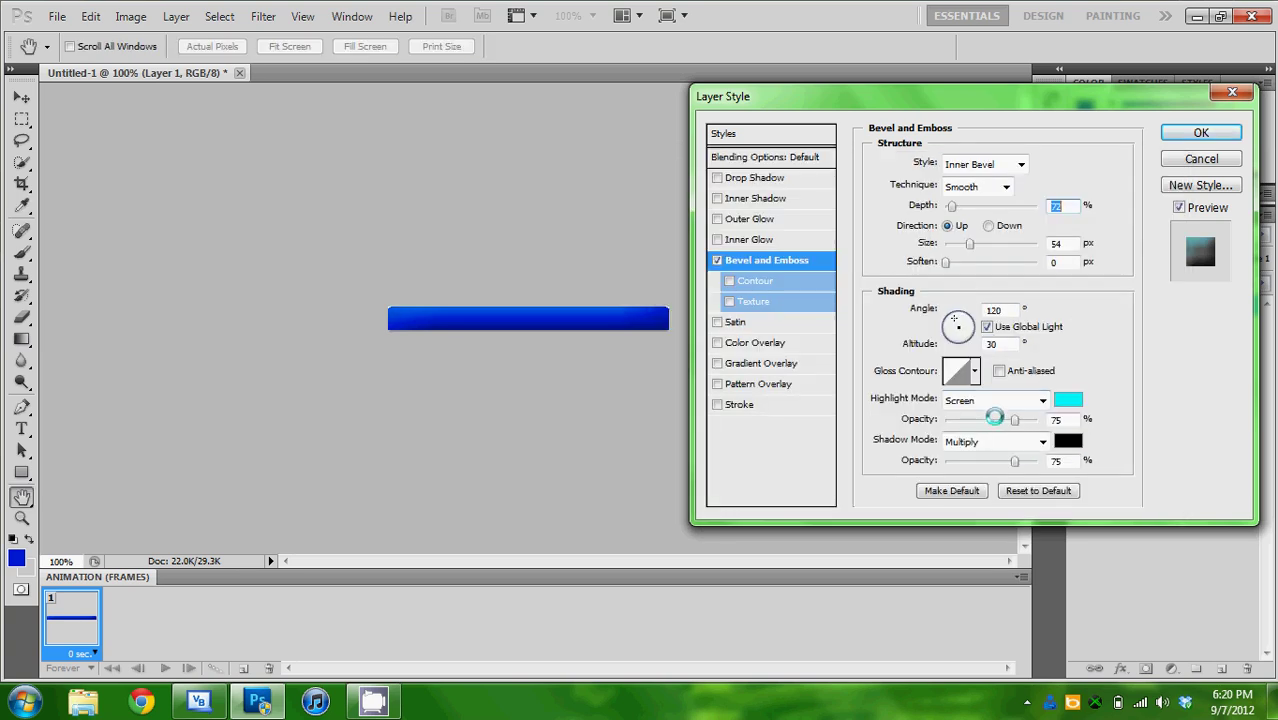
left_click_drag(1014, 419, 1023, 420)
Step: Set the bevel's shadow colour to dark blue 070563 and raise the shadow opacity to 82%
left_click(1067, 441)
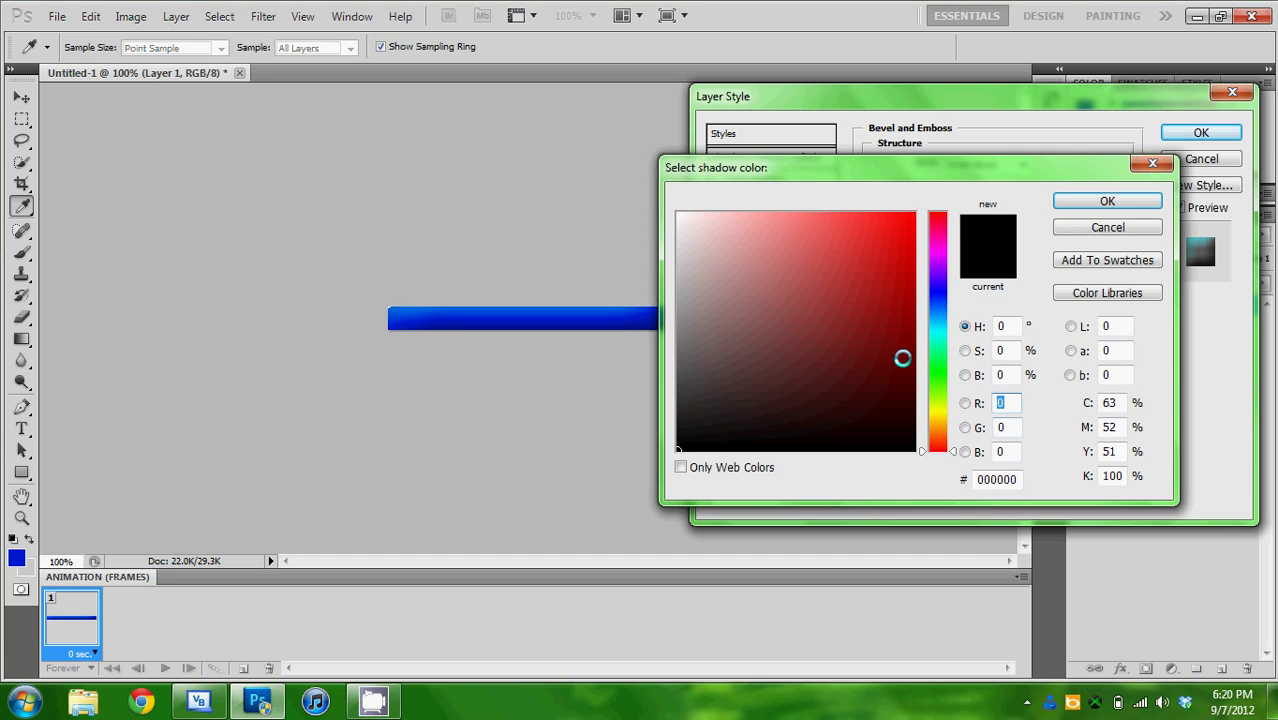
left_click(902, 358)
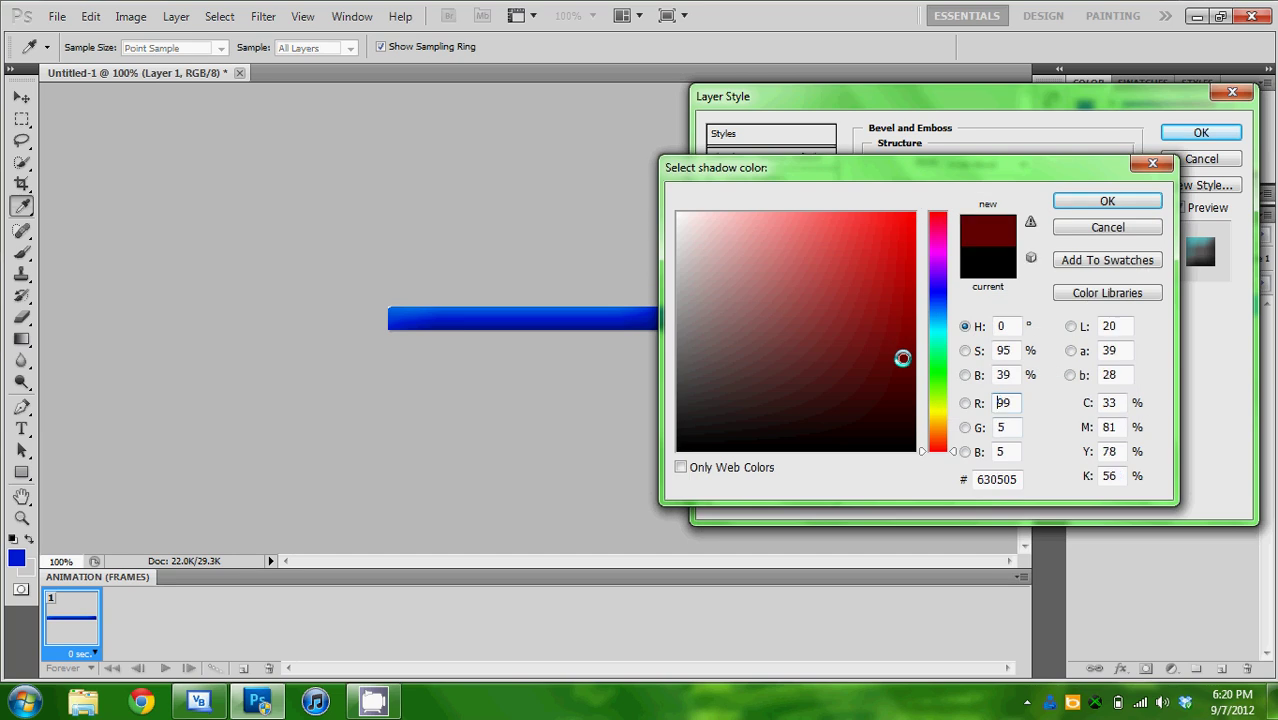
left_click(937, 290)
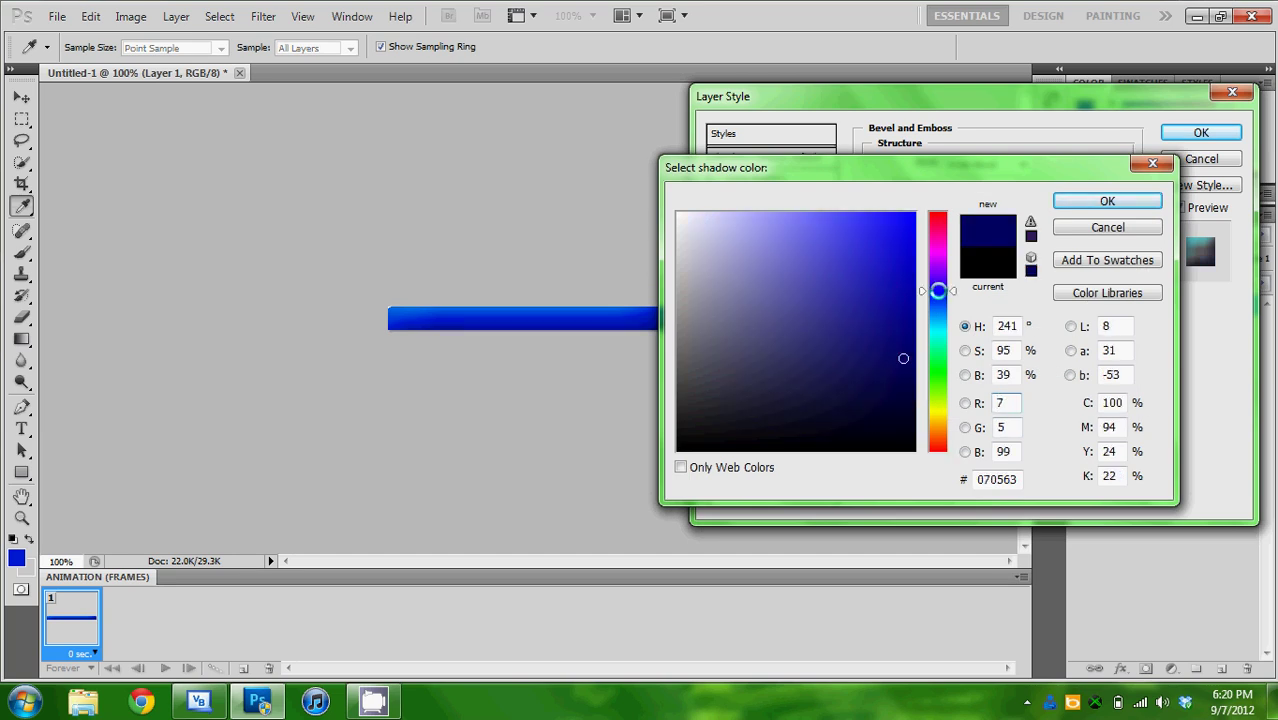
left_click(1104, 202)
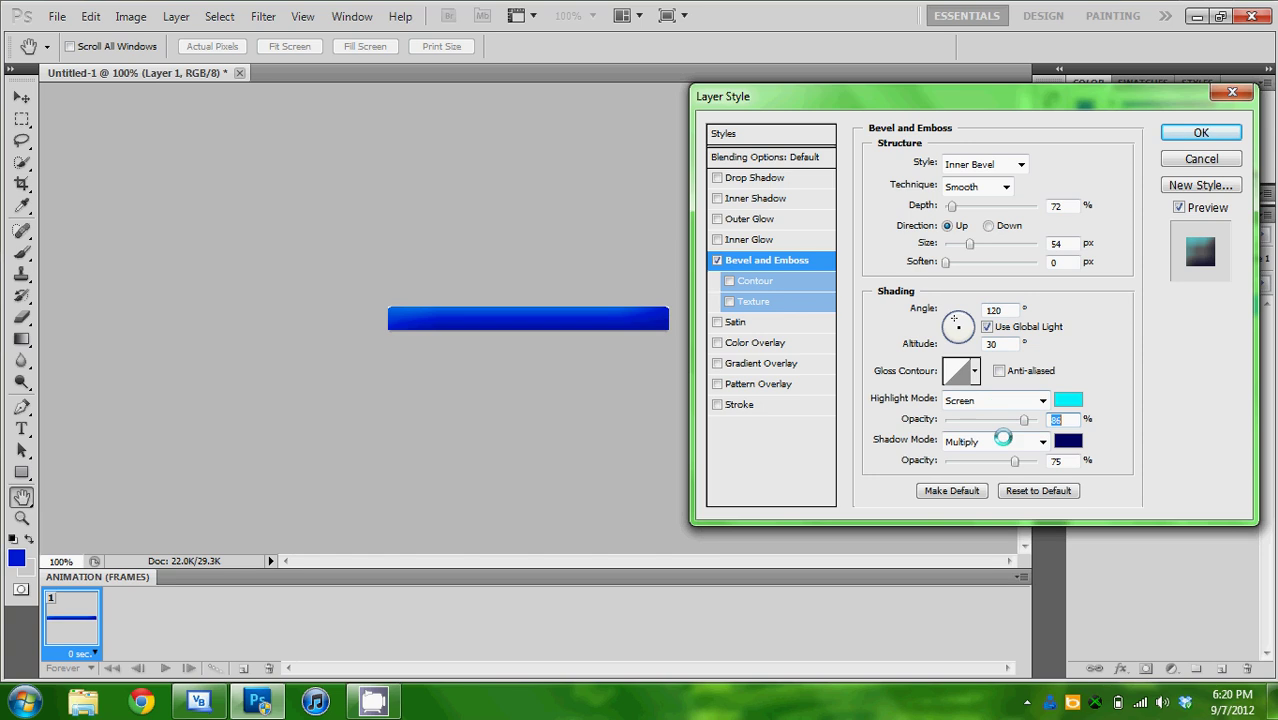
left_click_drag(1014, 461, 1020, 461)
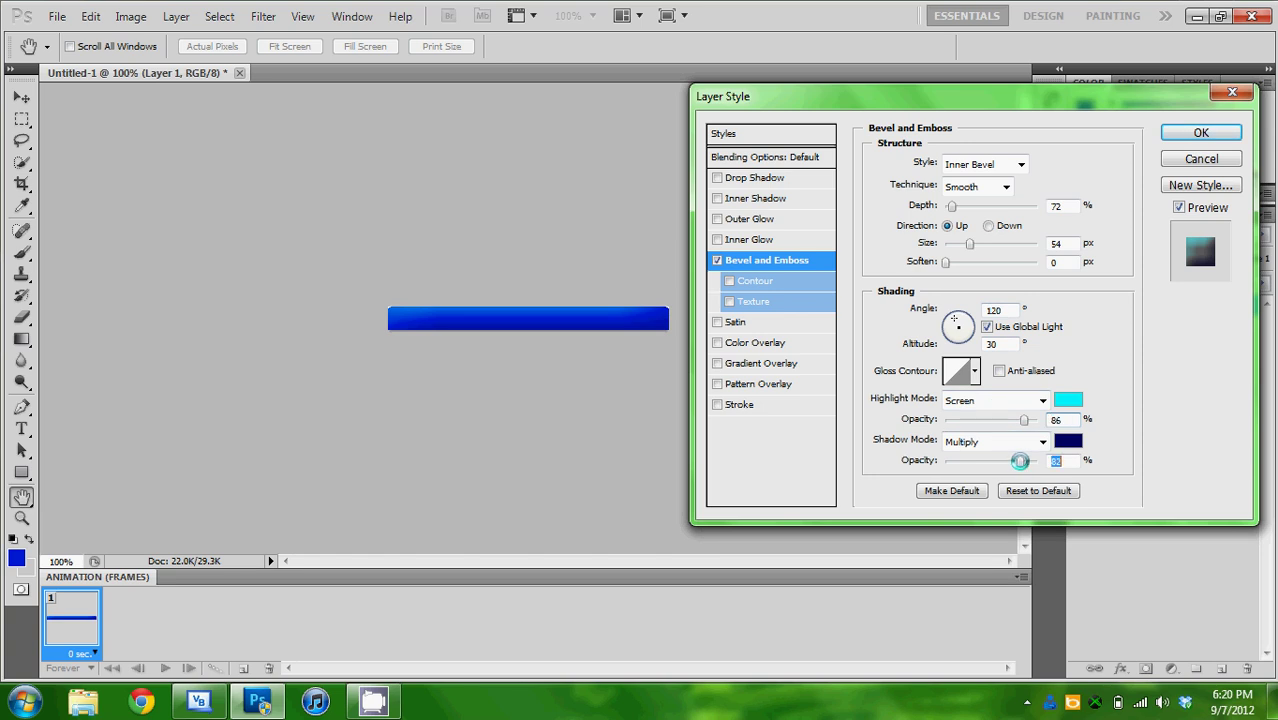
Step: Reduce the bevel size to 27 px, the shadow opacity to 60% and the highlight opacity to 81%, and apply the style
left_click_drag(969, 243, 959, 243)
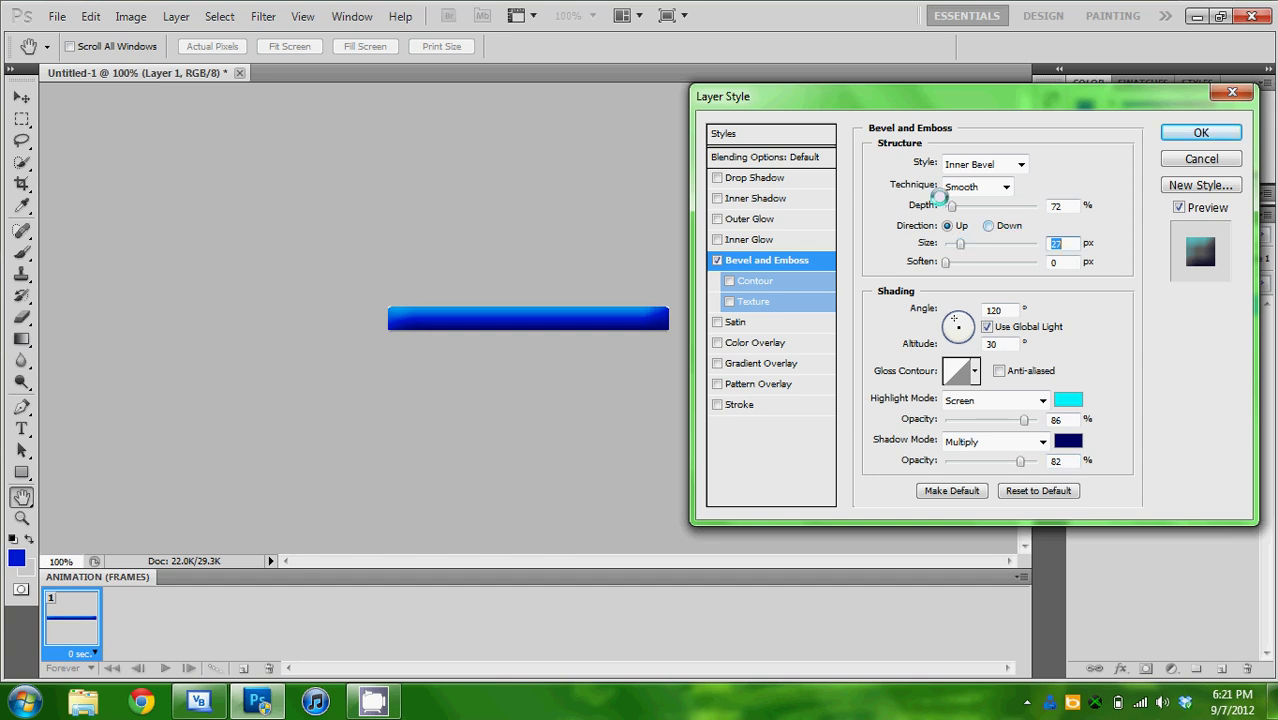
left_click(951, 205)
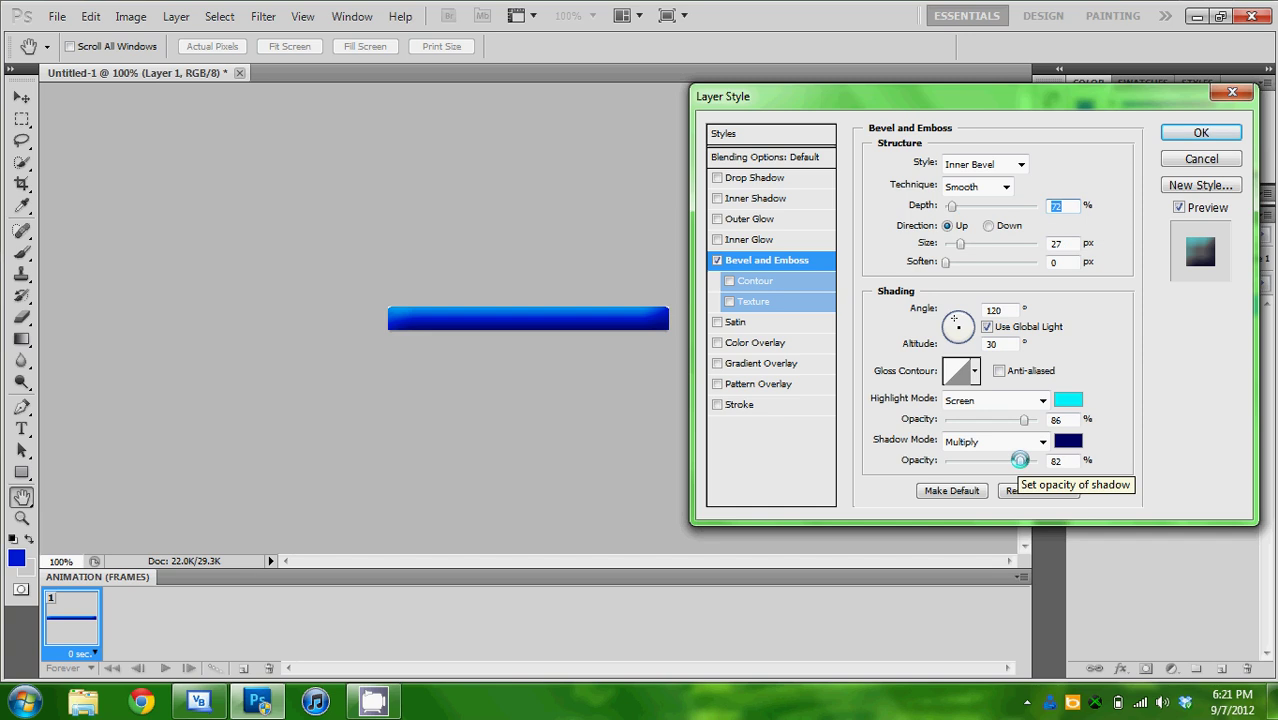
left_click_drag(1020, 460, 1018, 421)
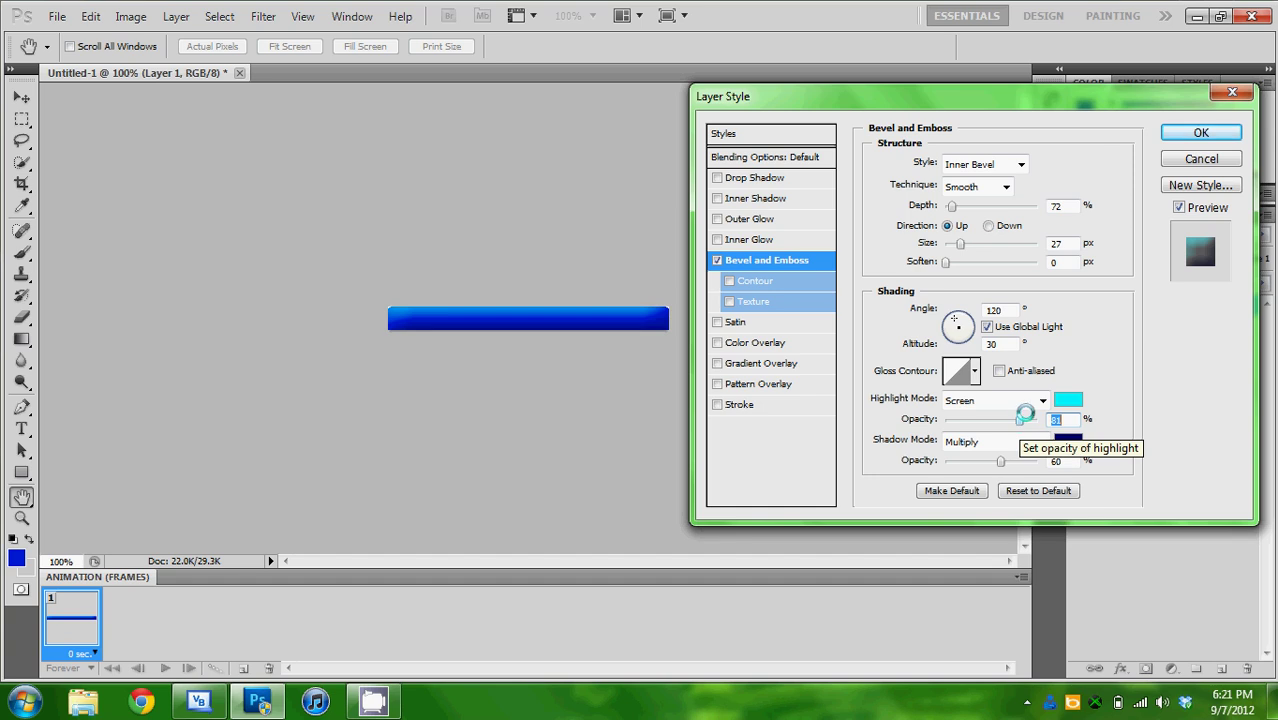
left_click(1181, 128)
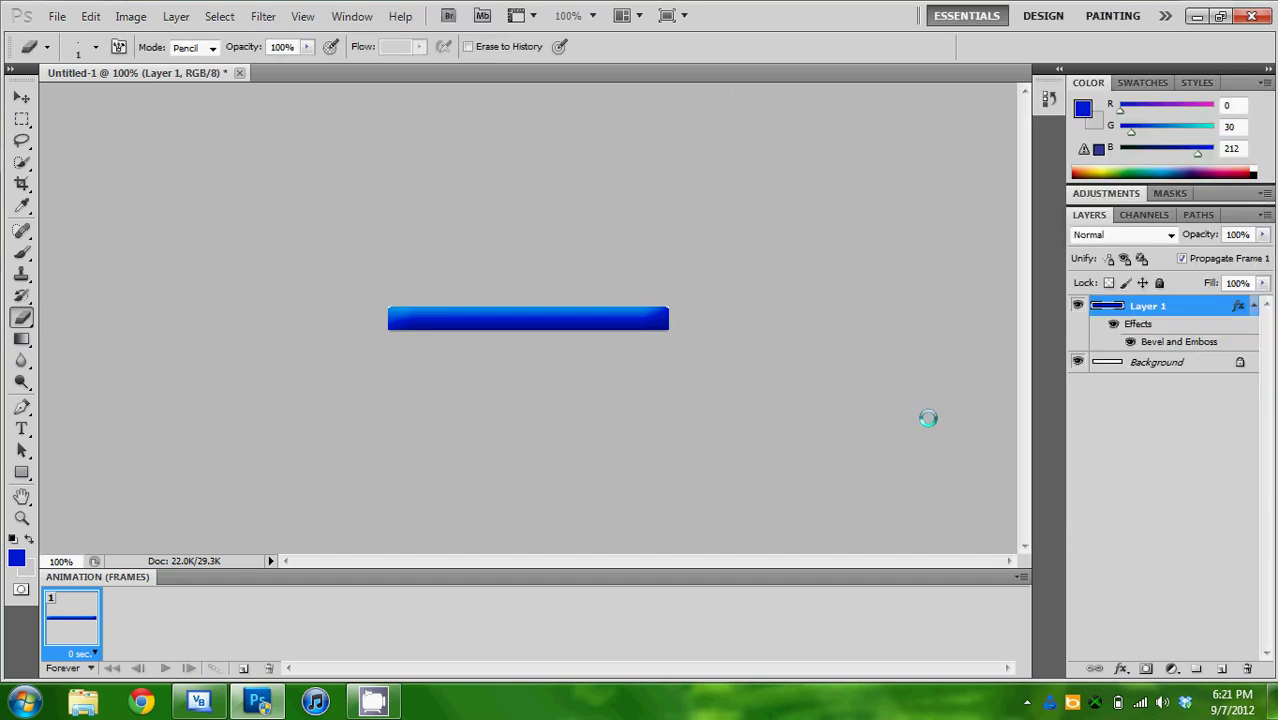
Step: Duplicate Layer 1 within the same document, keeping the suggested name
right_click(1179, 312)
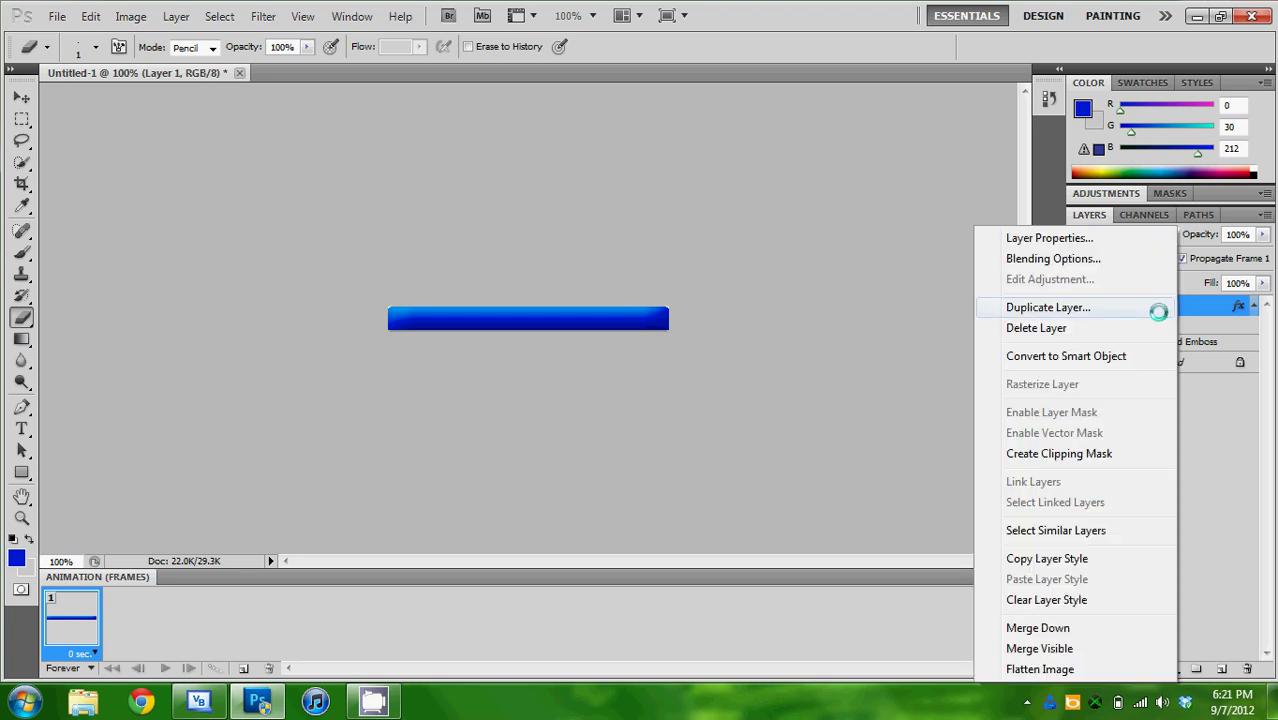
left_click(1158, 310)
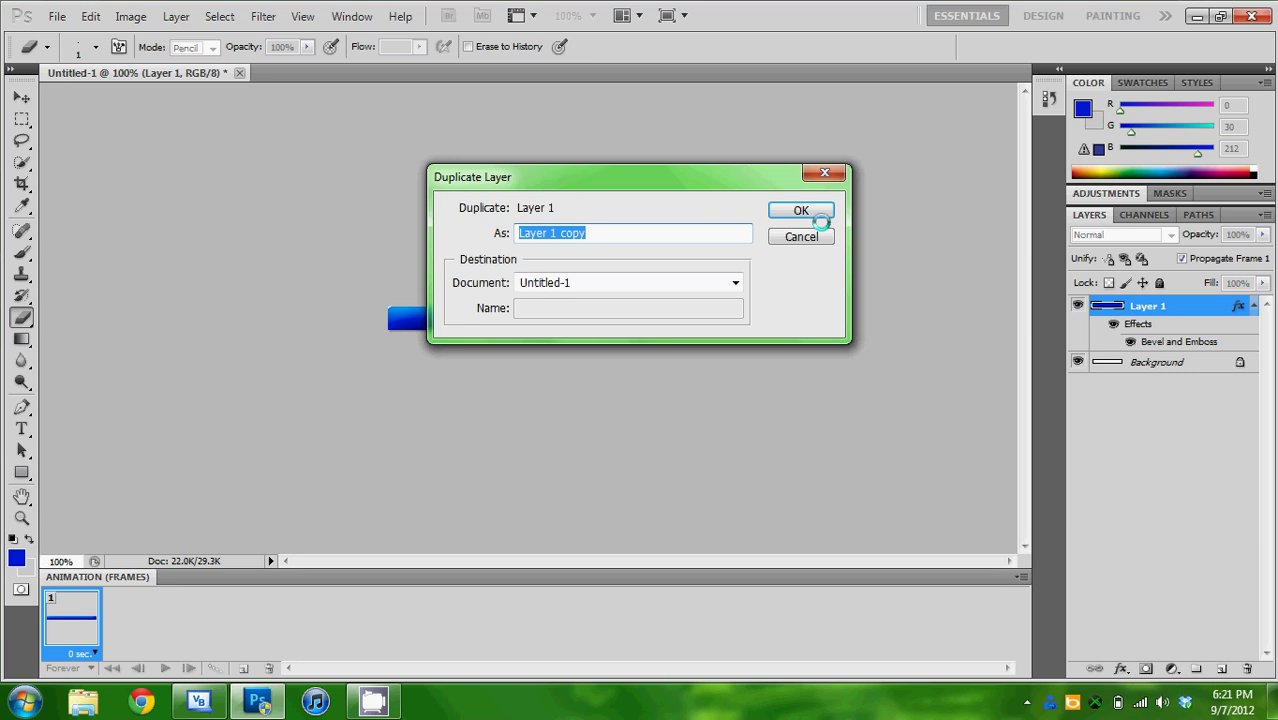
left_click(810, 209)
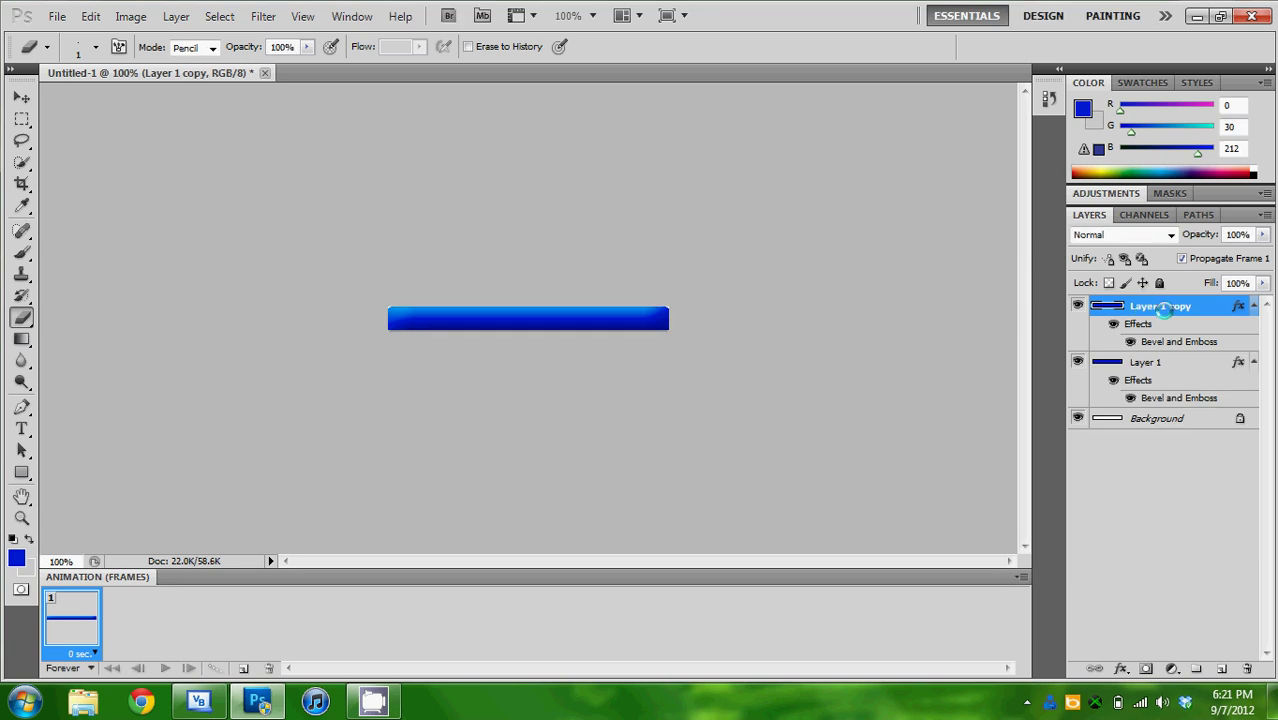
Step: Convert Layer 1 copy to a smart object and rasterize it so its bevel becomes plain pixels
right_click(1166, 311)
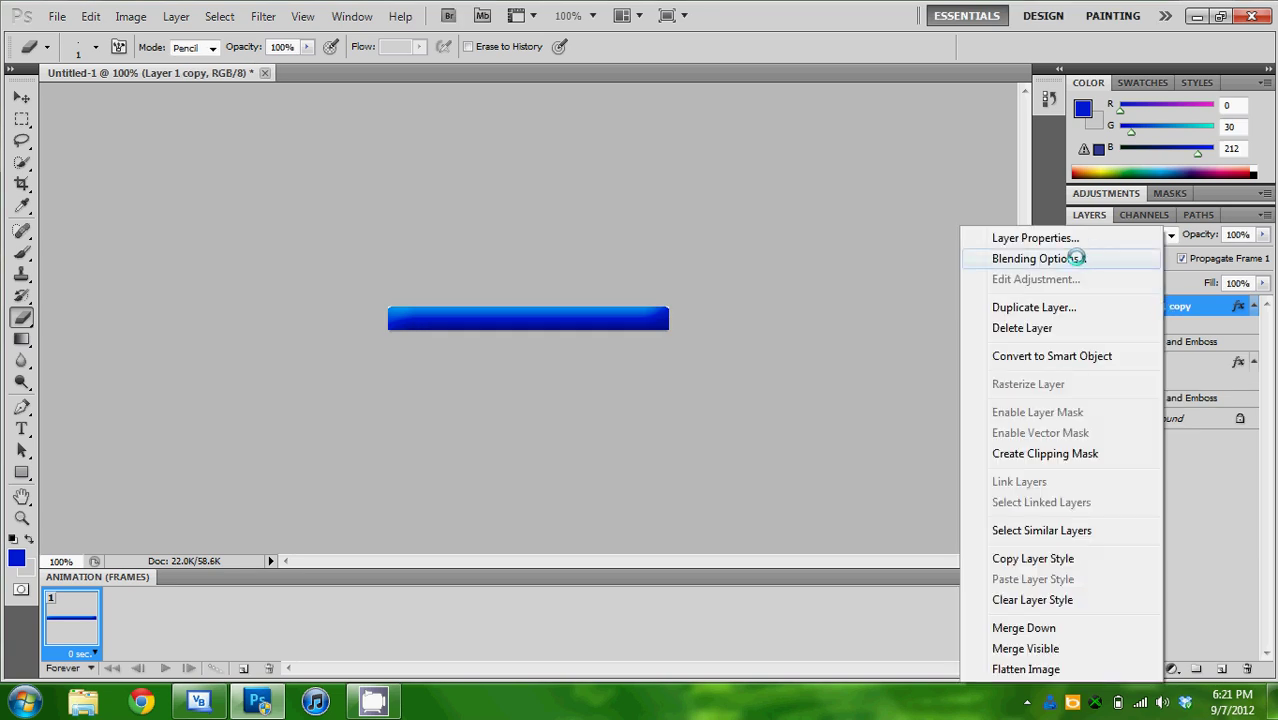
left_click(1076, 355)
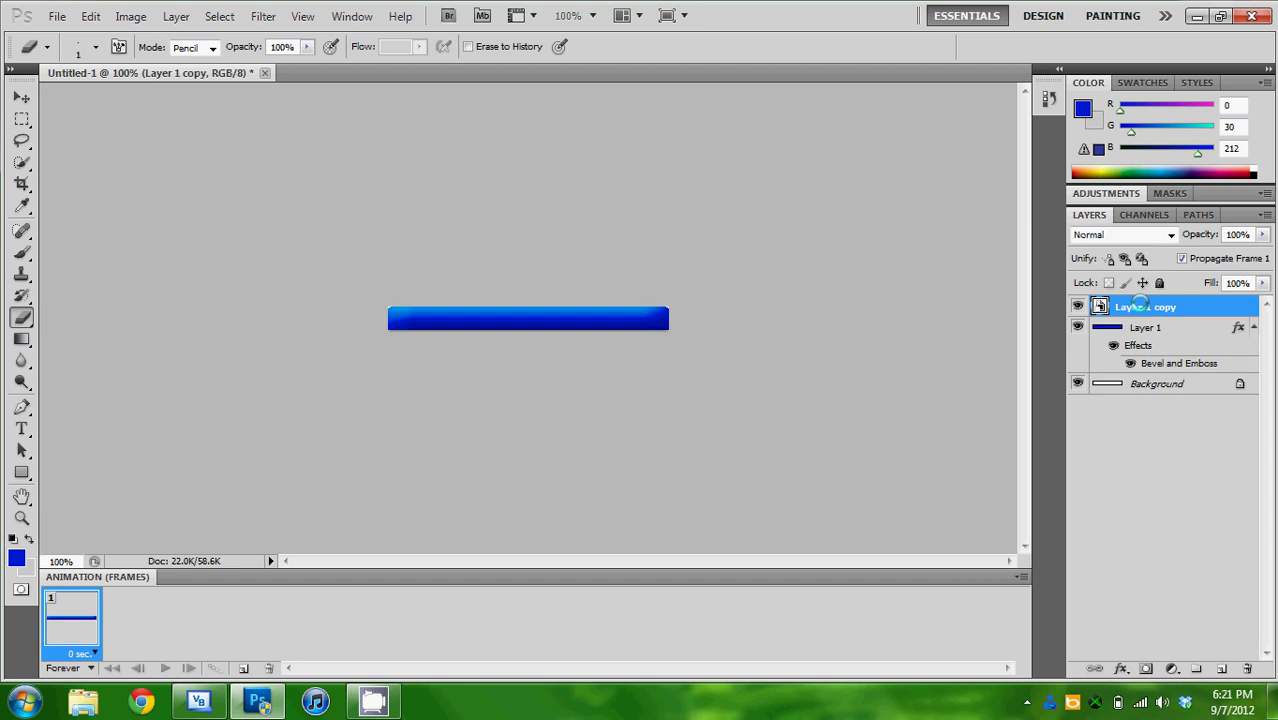
right_click(1148, 307)
left_click(1081, 384)
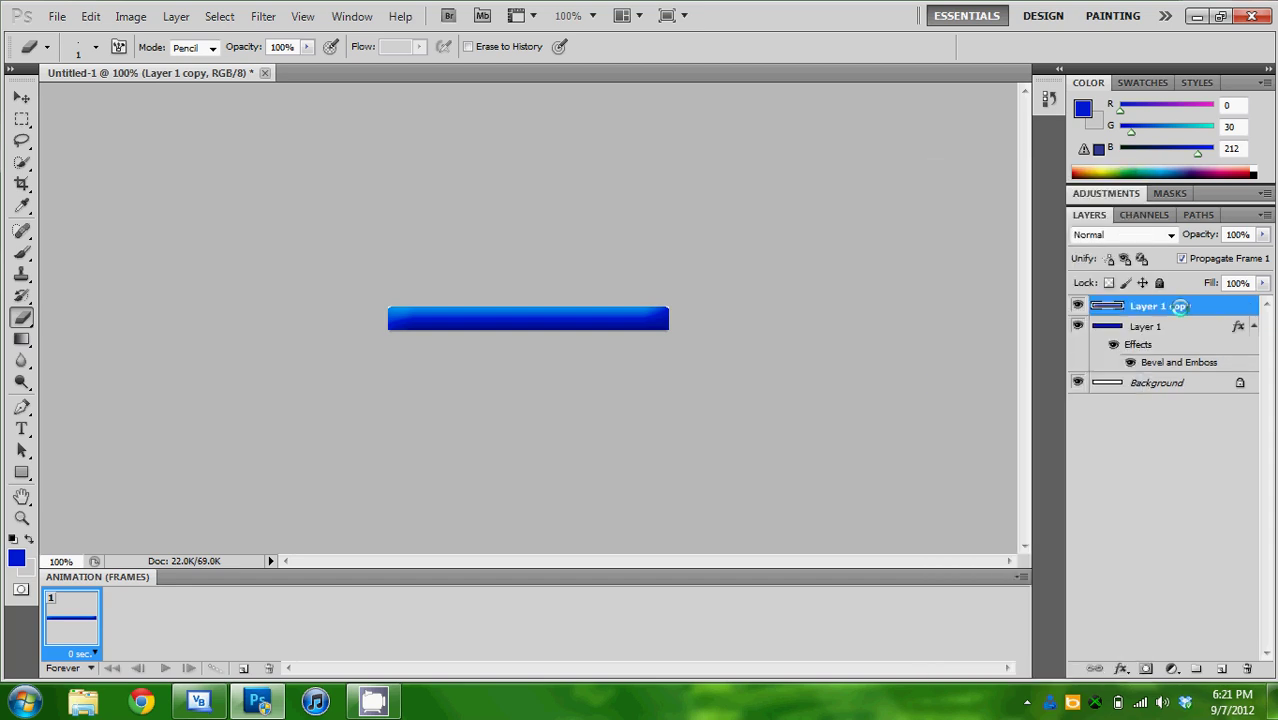
Step: Scale the height of Layer 1 copy to about 69% with Free Transform, keeping its upper edge in place
key("ctrl+t")
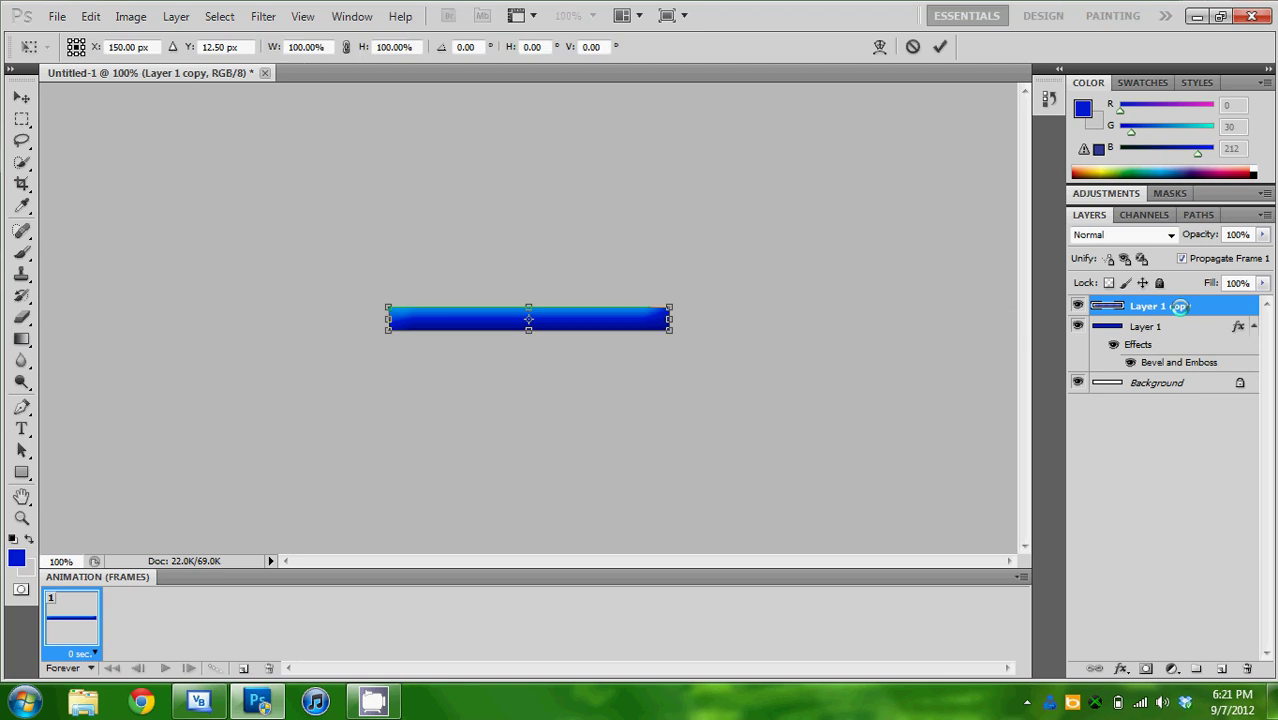
key("ctrl+plus")
key("ctrl+plus")
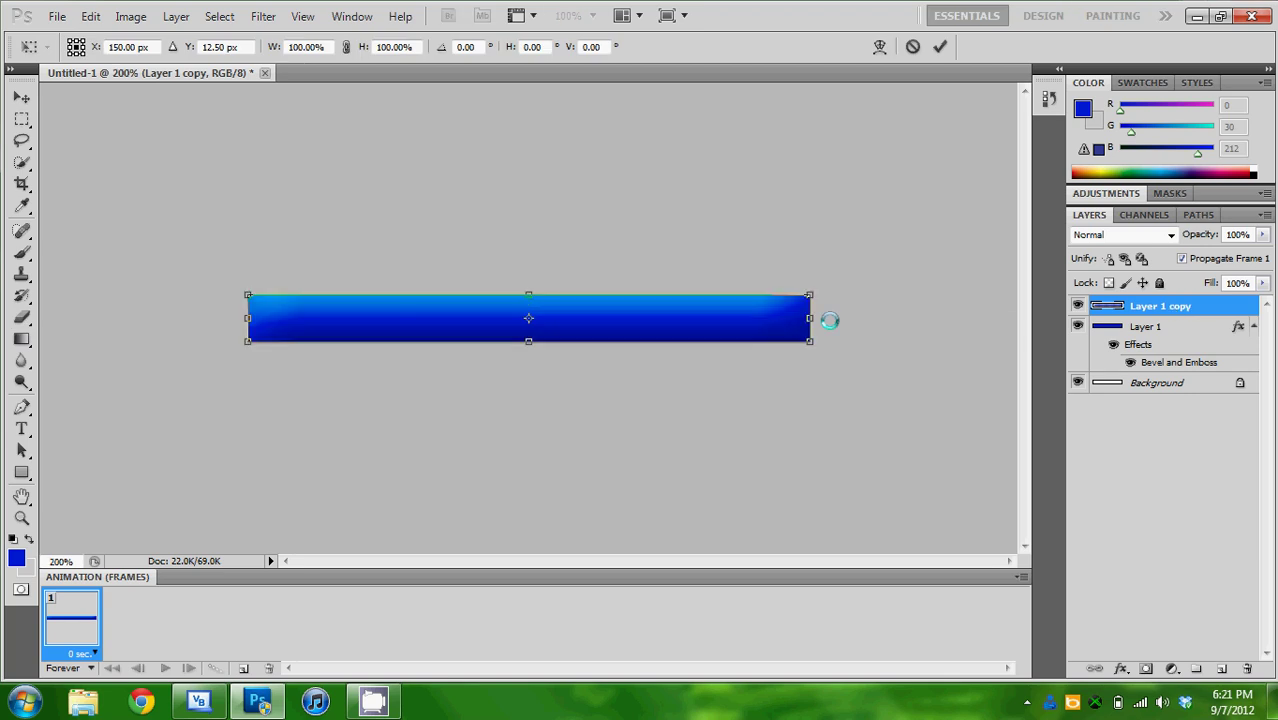
left_click_drag(529, 354, 533, 334)
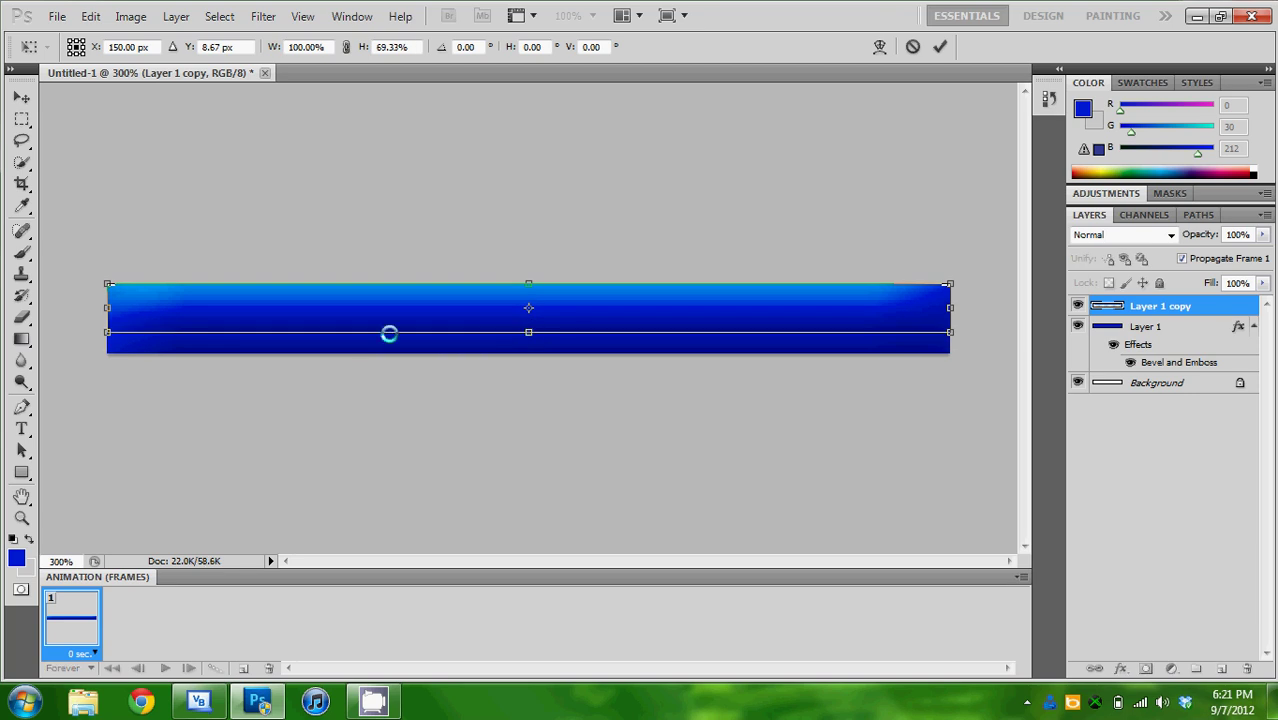
key("e")
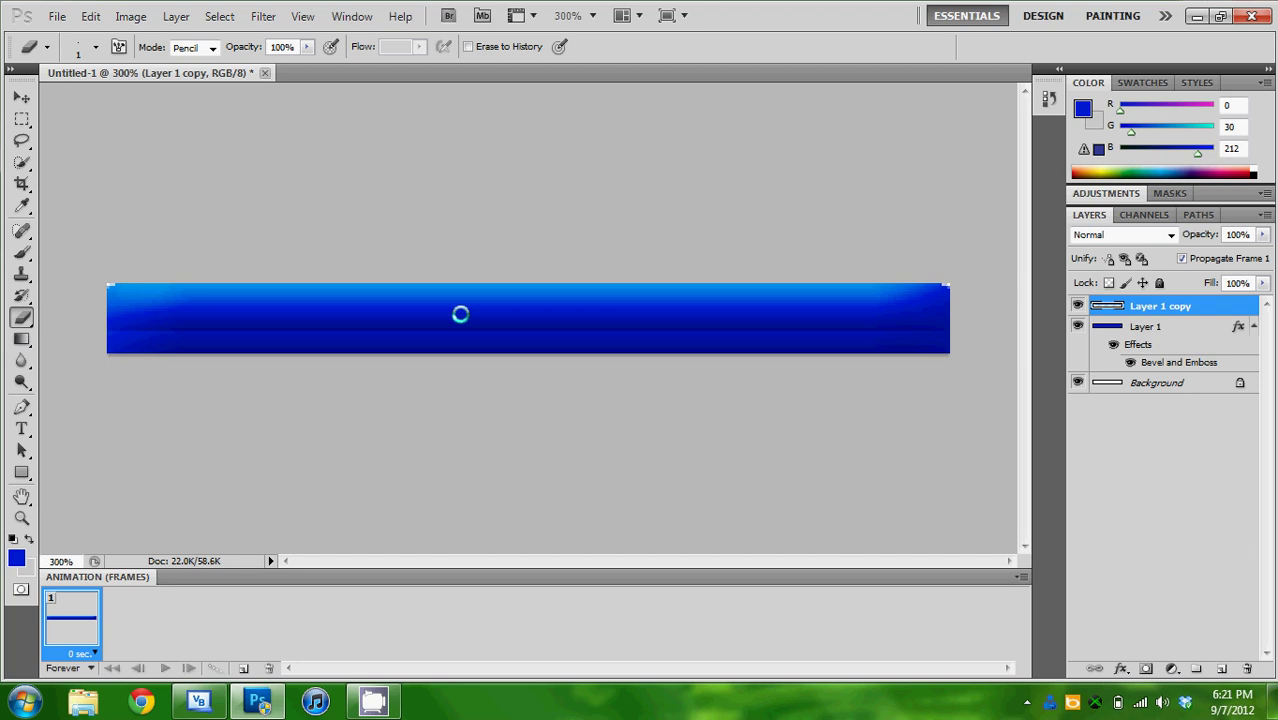
Step: Shorten Layer 1 copy further to roughly the upper half of the bar and erase its outermost upper corner pixels
key("ctrl+t")
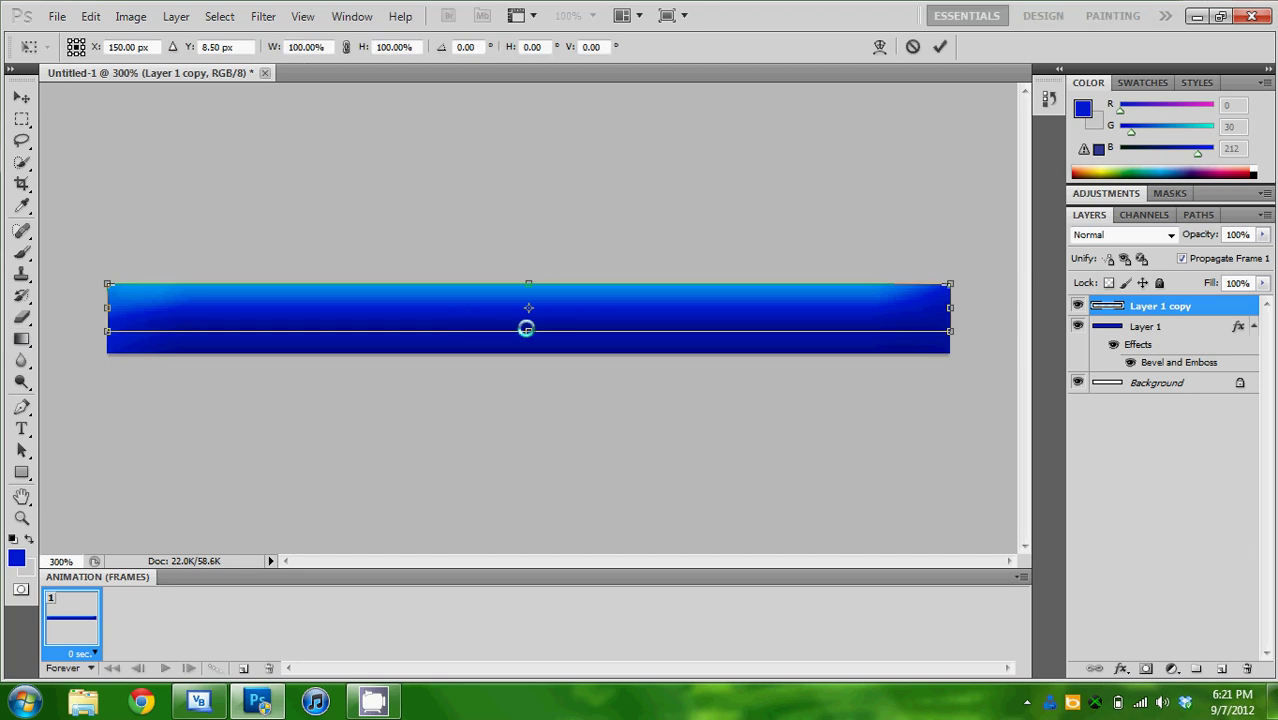
left_click_drag(526, 330, 527, 322)
key("e")
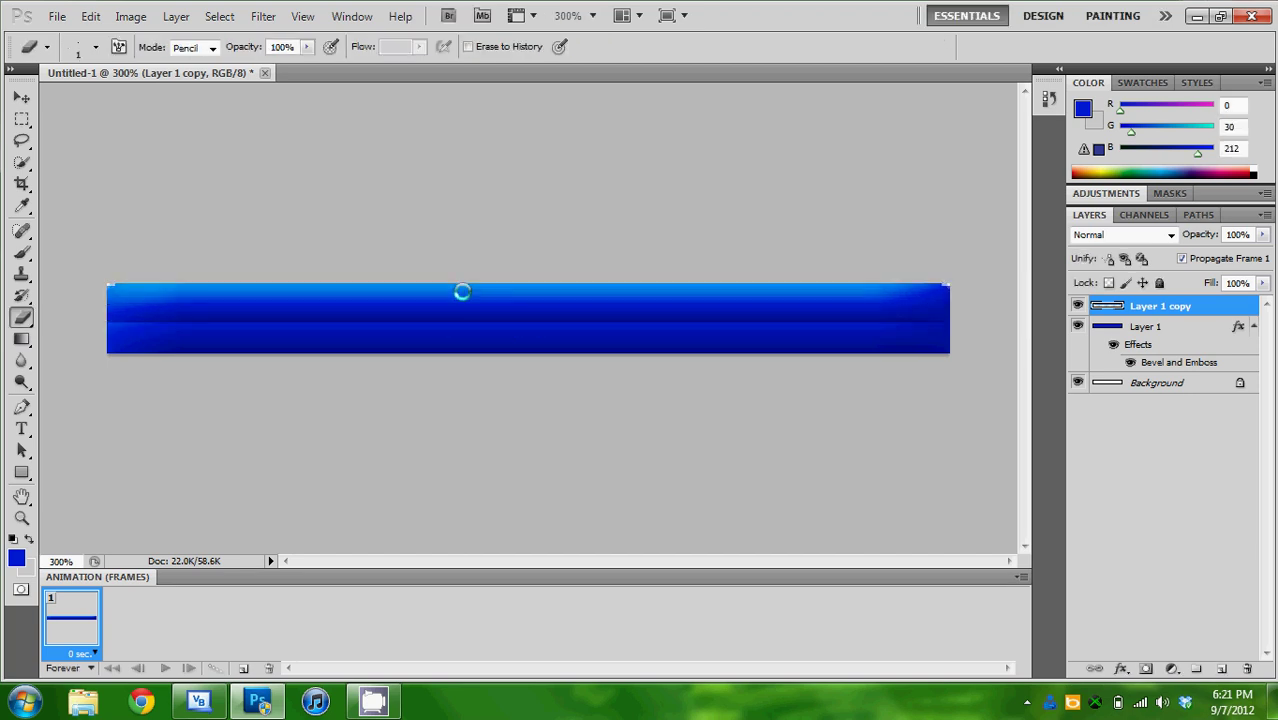
left_click(108, 286)
left_click(947, 287)
Step: Add a Color Overlay effect in white ffffff to Layer 1 copy
right_click(1205, 305)
left_click(1132, 265)
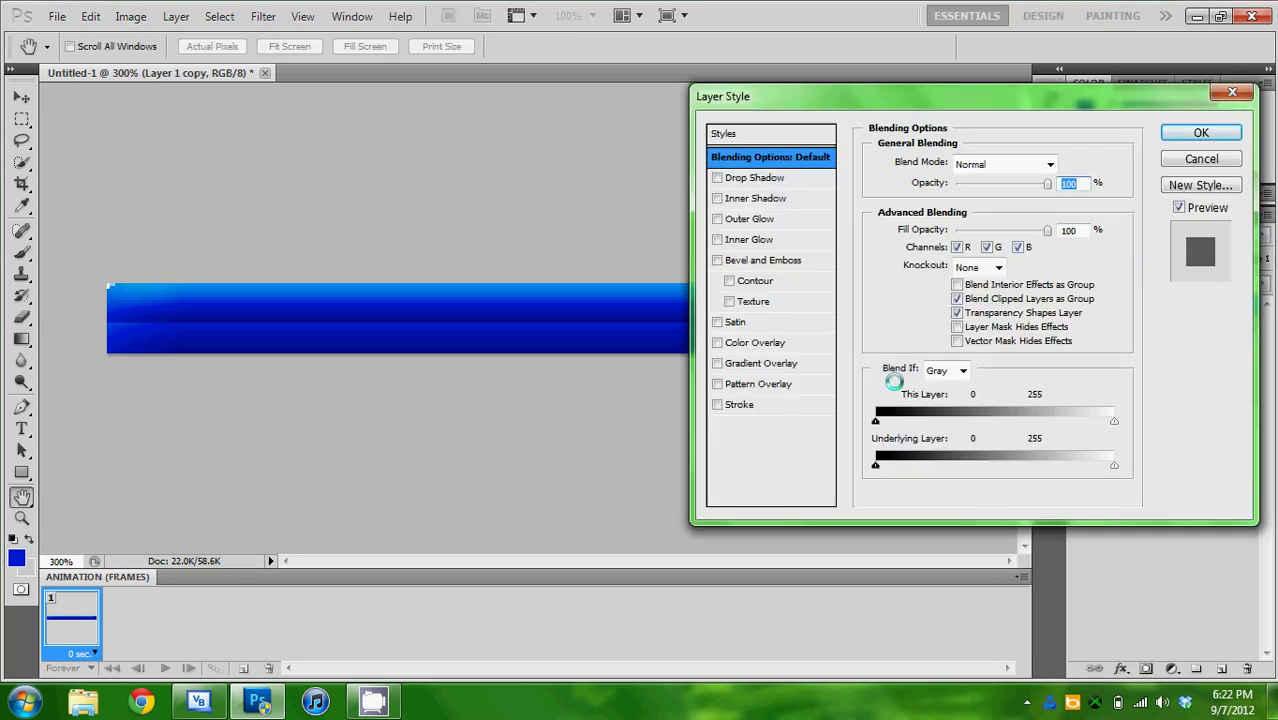
left_click(798, 345)
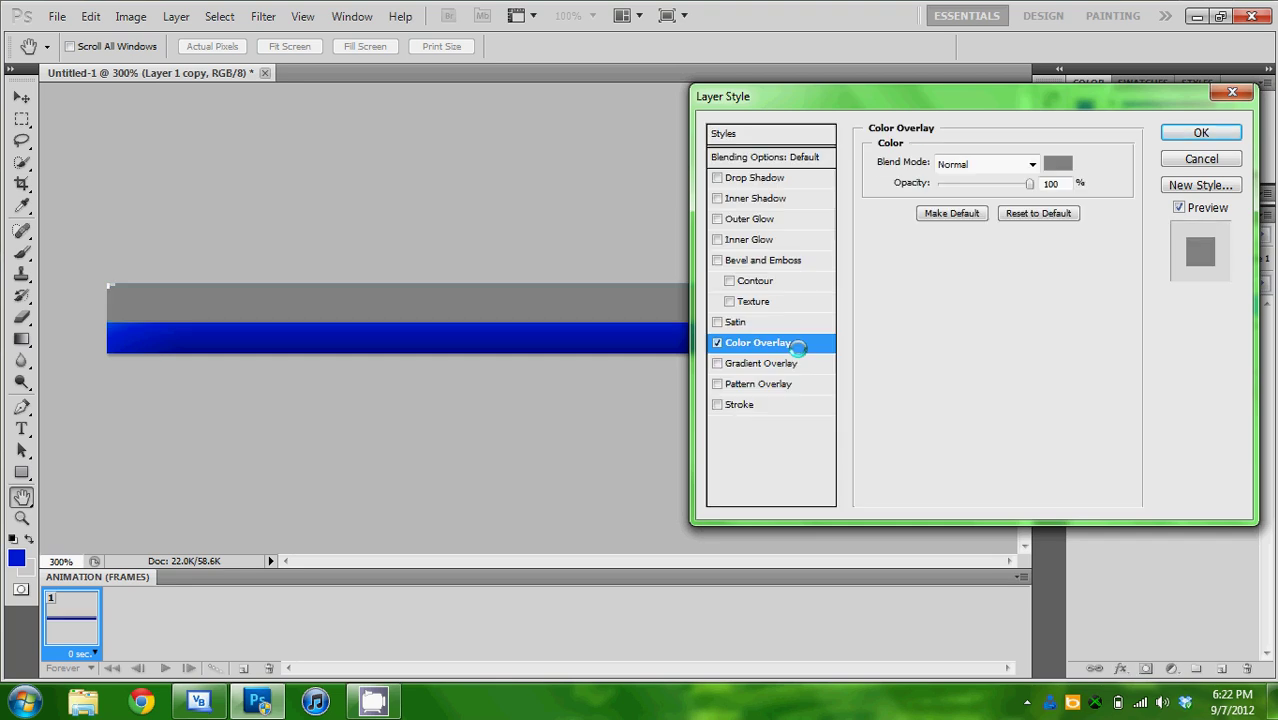
left_click(1058, 163)
left_click(678, 214)
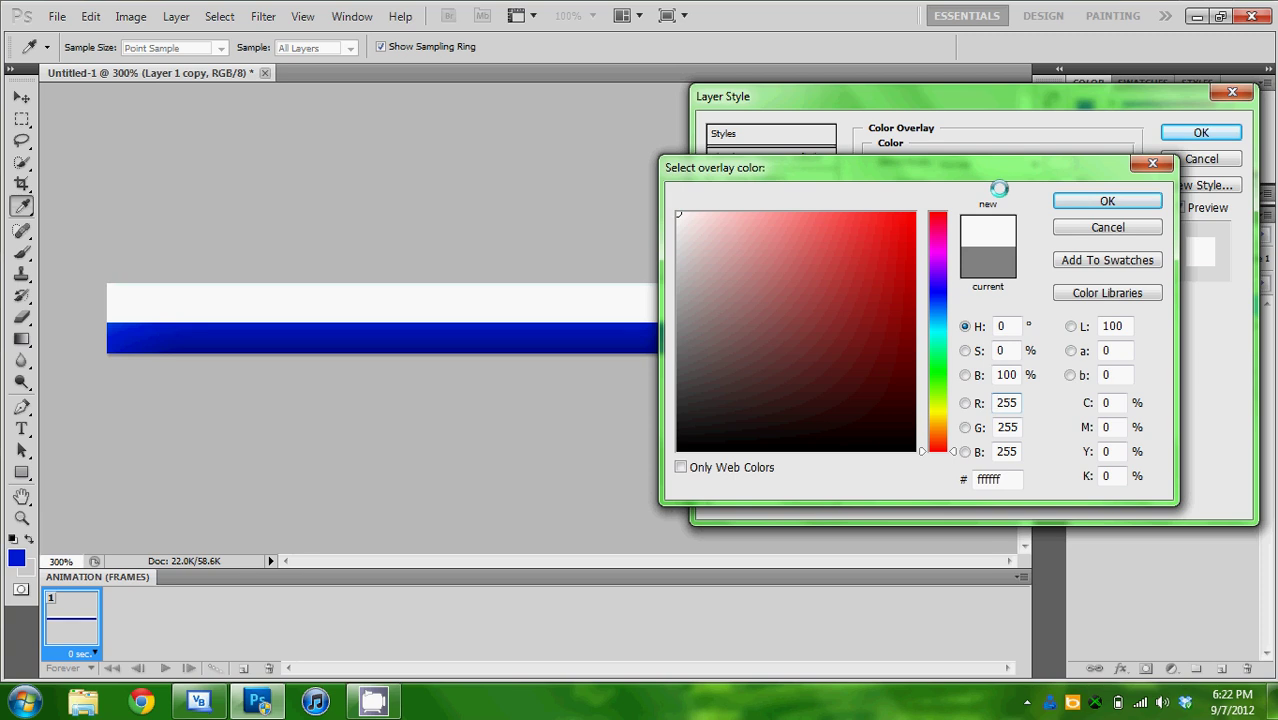
left_click(1126, 201)
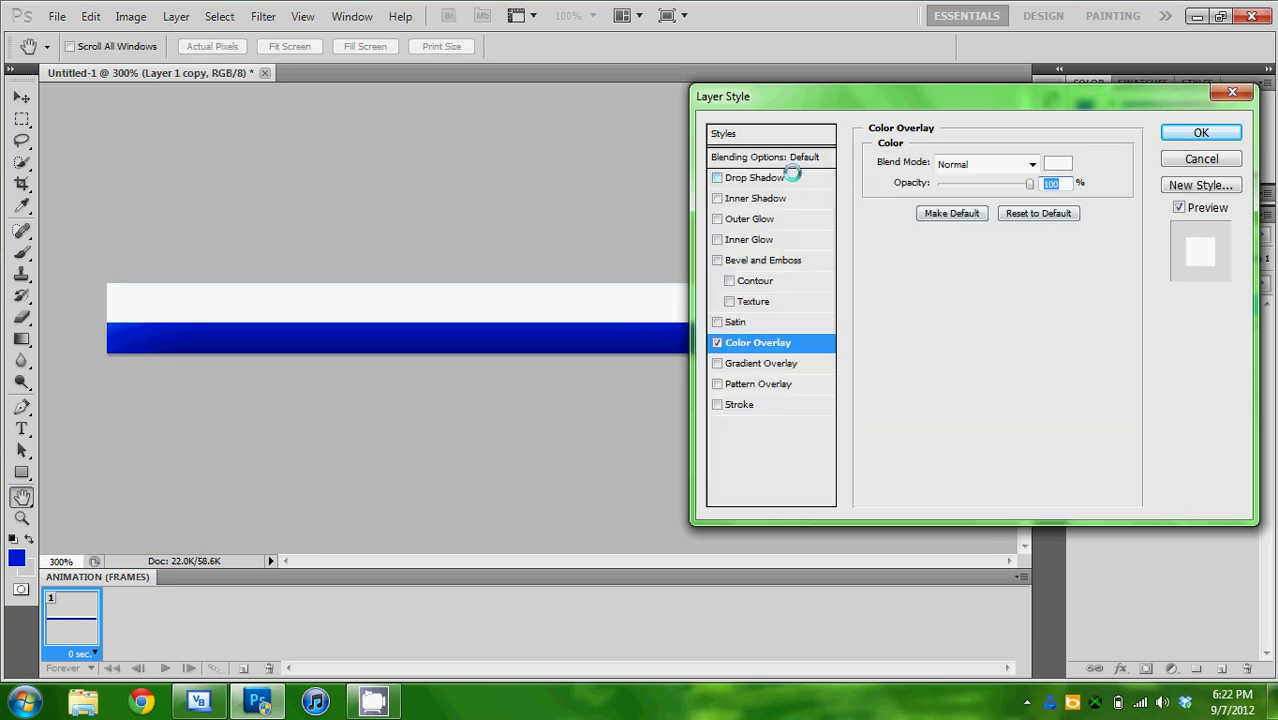
Step: Lower the overall opacity of Layer 1 copy to 11% in its blending options and apply the style
left_click(776, 160)
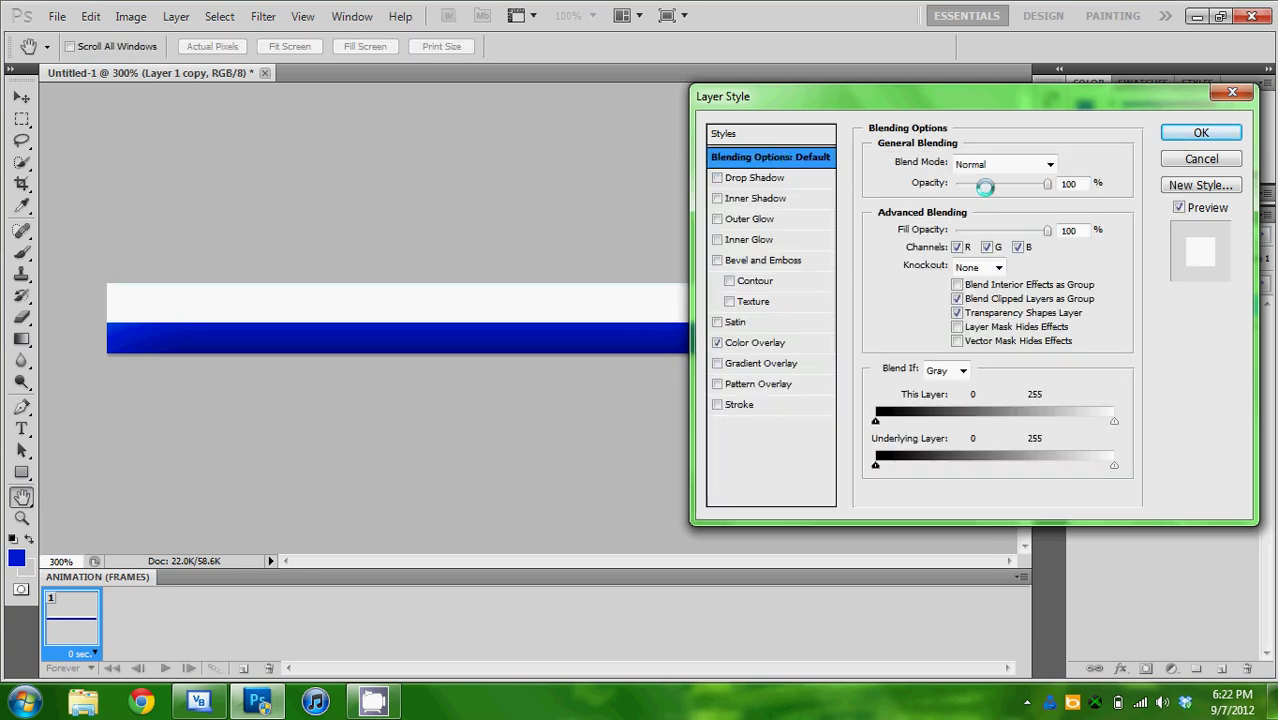
left_click_drag(1045, 183, 964, 182)
left_click(1180, 134)
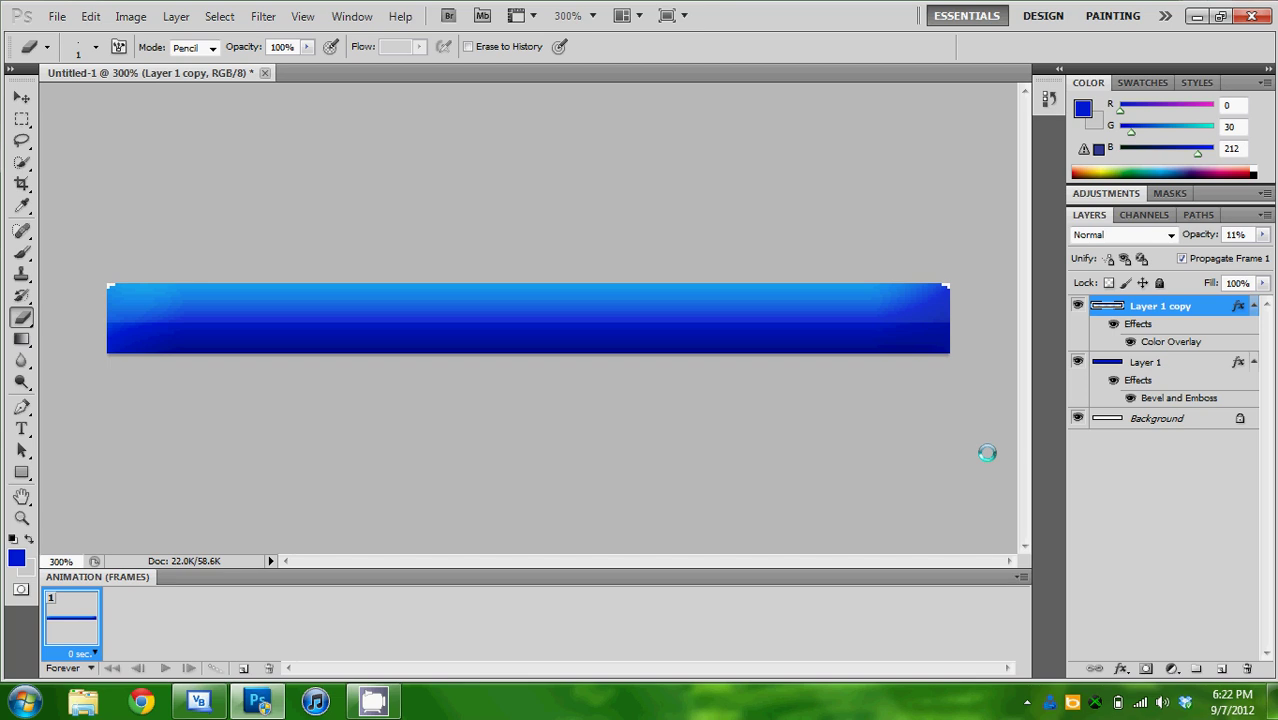
key("ctrl+minus")
key("ctrl+minus")
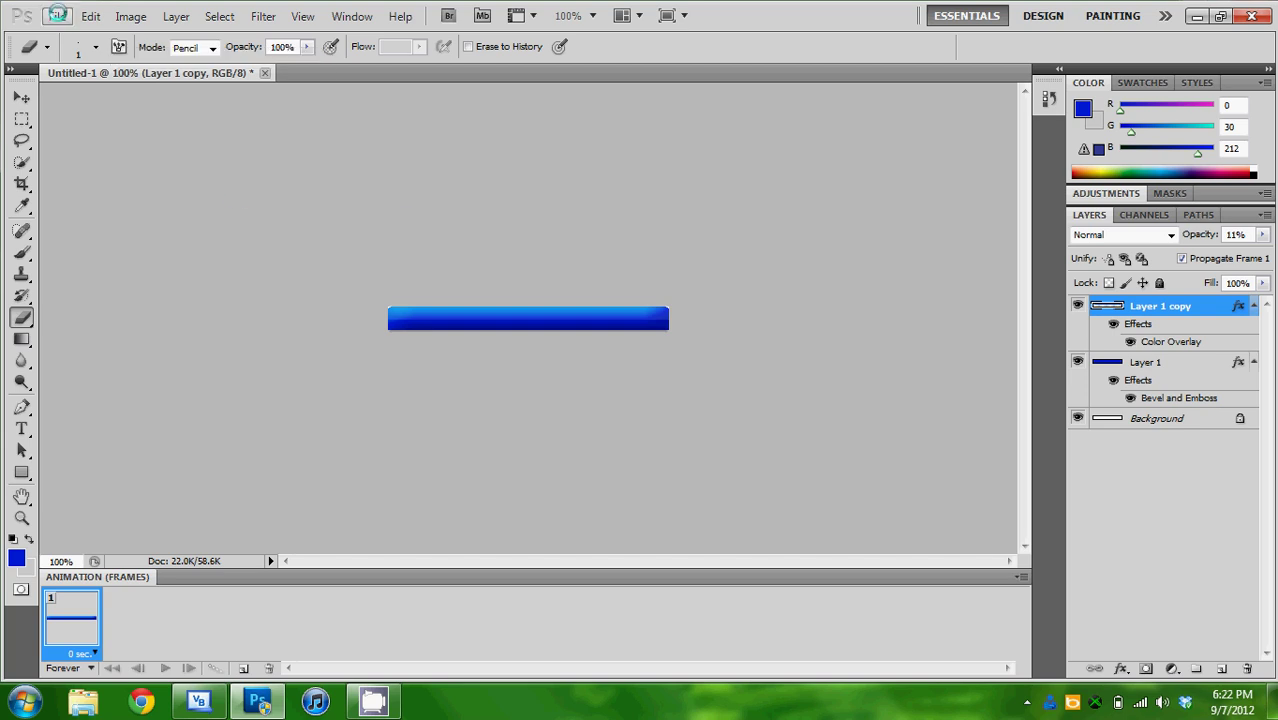
left_click(57, 14)
left_click(154, 302)
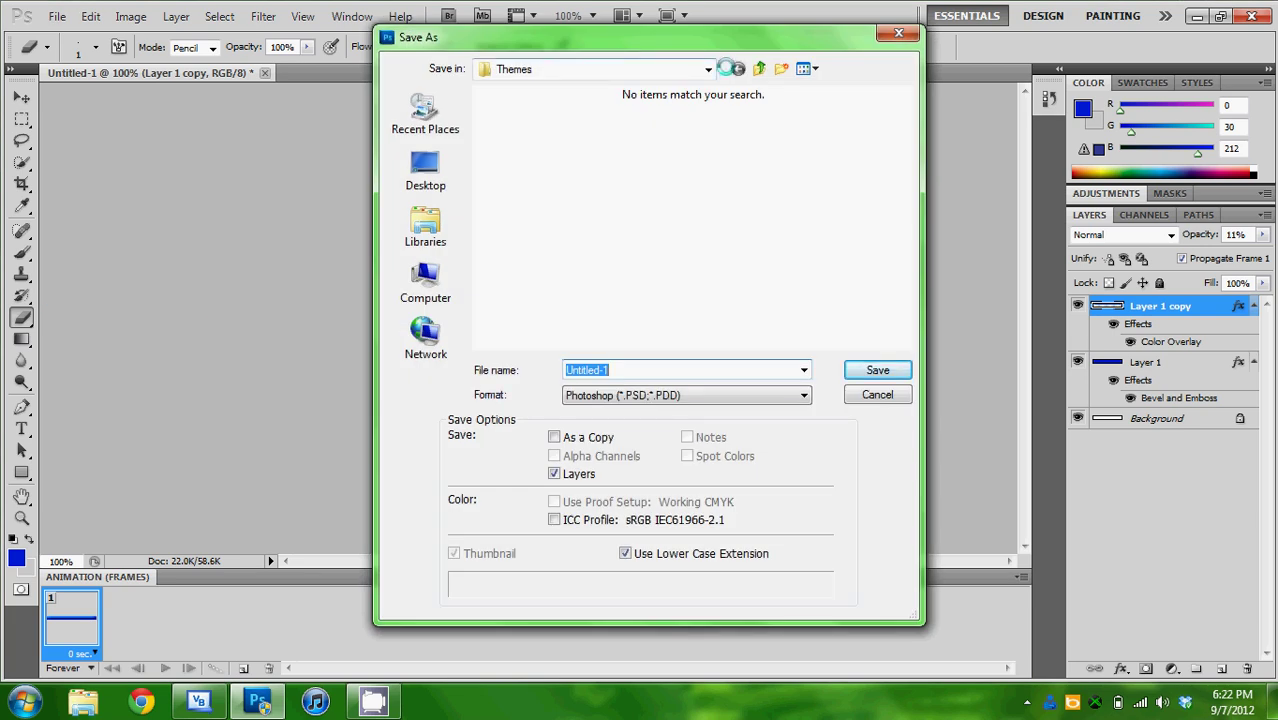
left_click(757, 68)
left_click(757, 68)
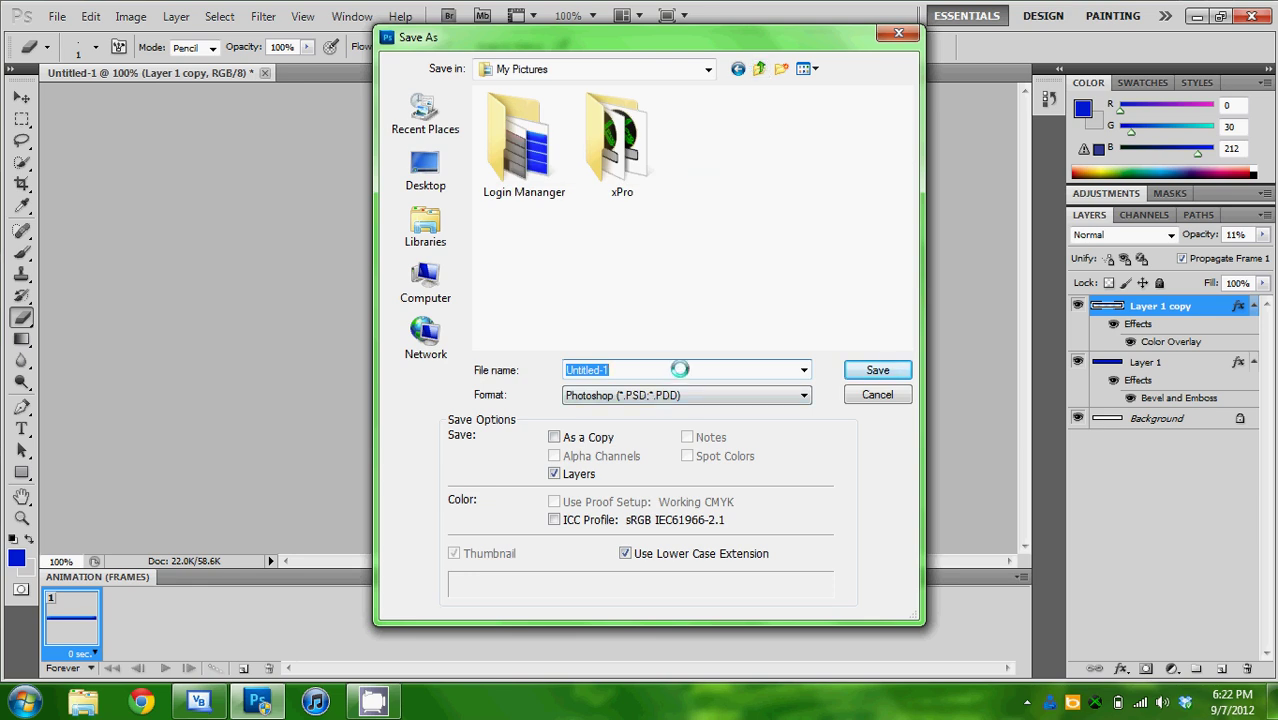
type("Form")
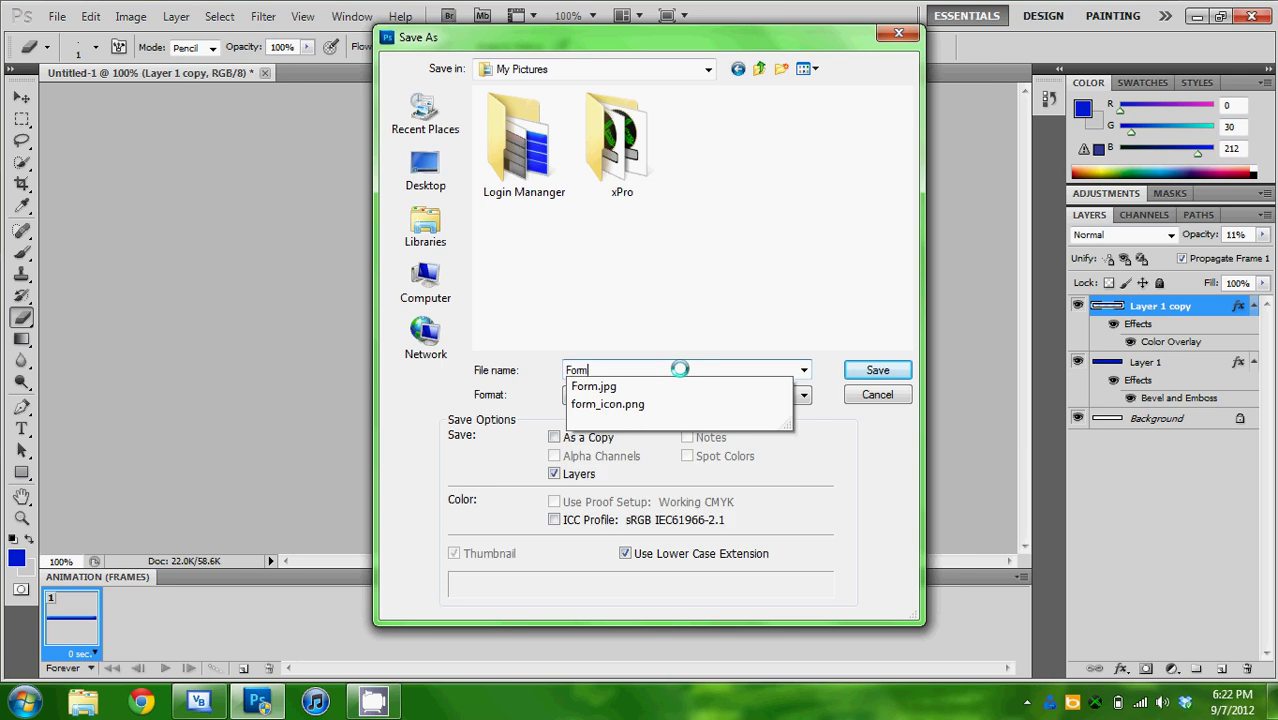
type("Header")
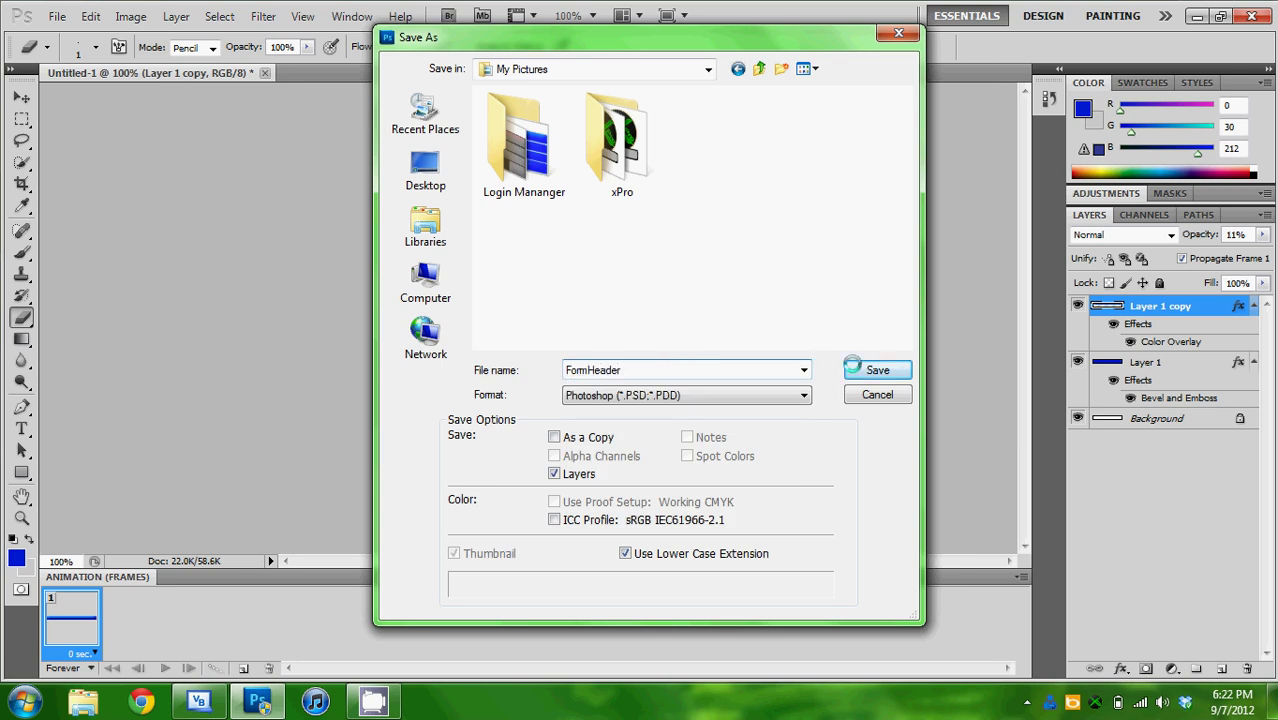
left_click(852, 368)
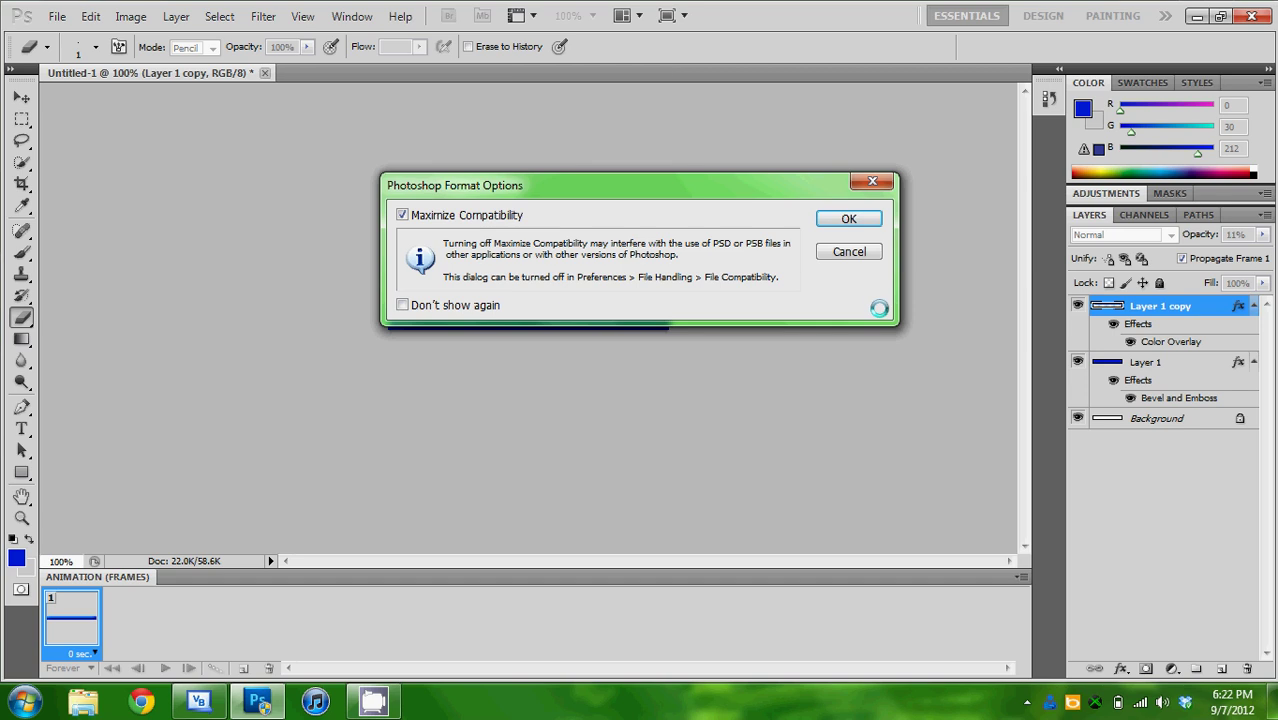
left_click(849, 251)
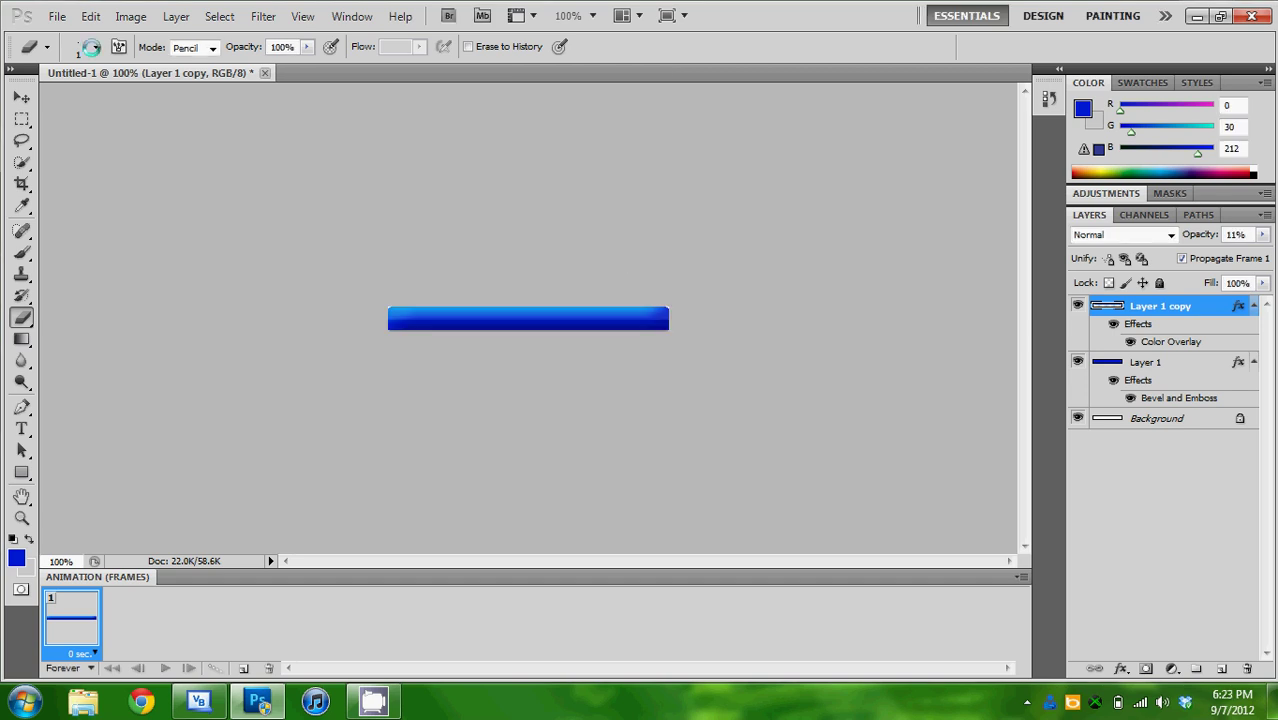
left_click(57, 16)
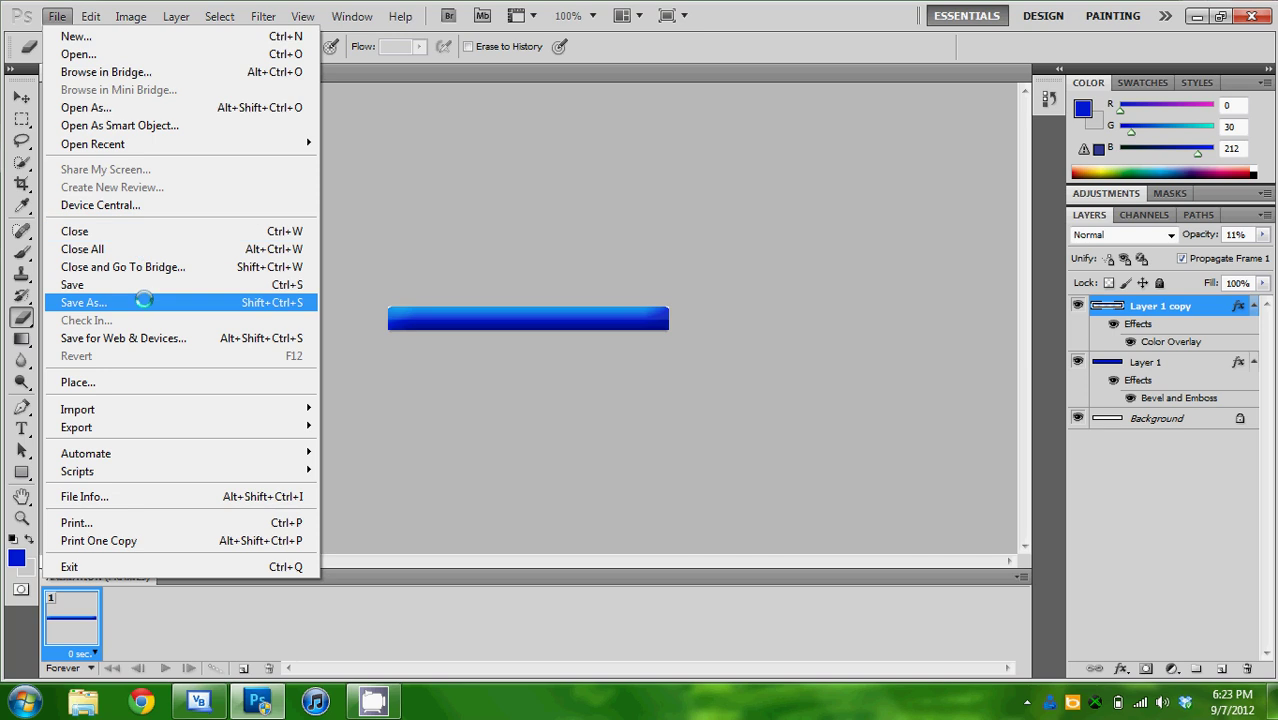
left_click(144, 302)
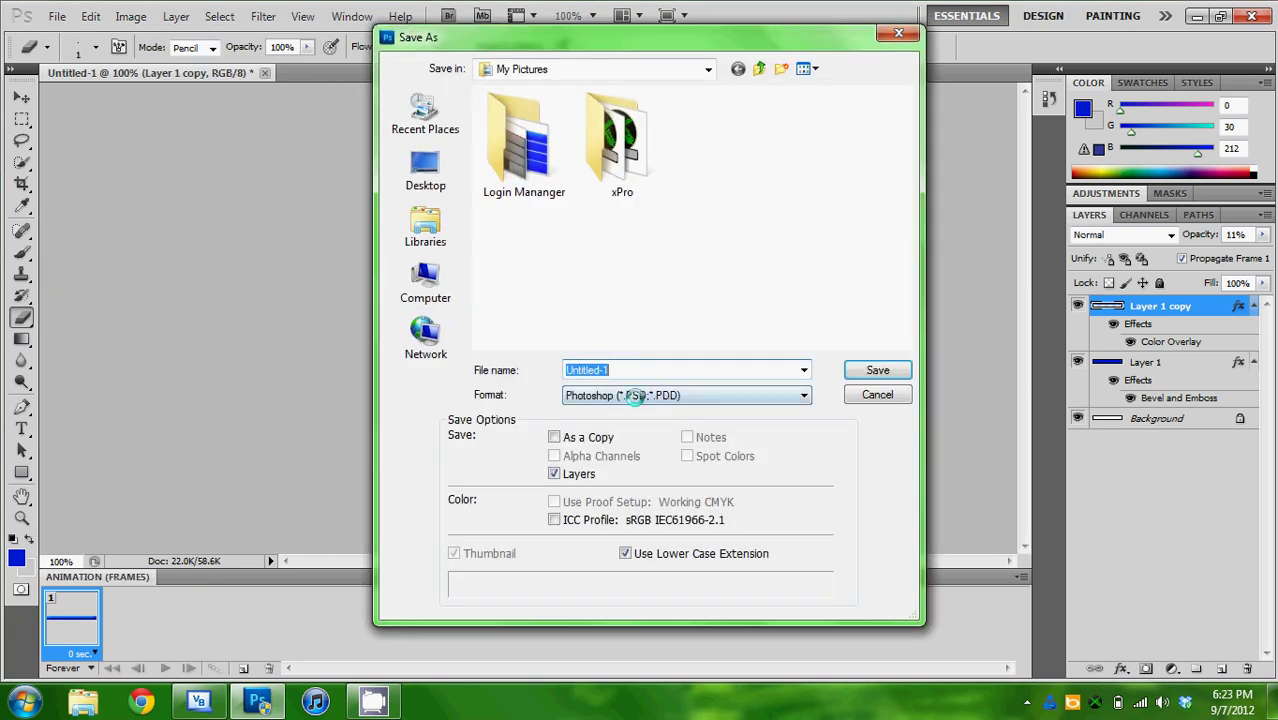
left_click(636, 395)
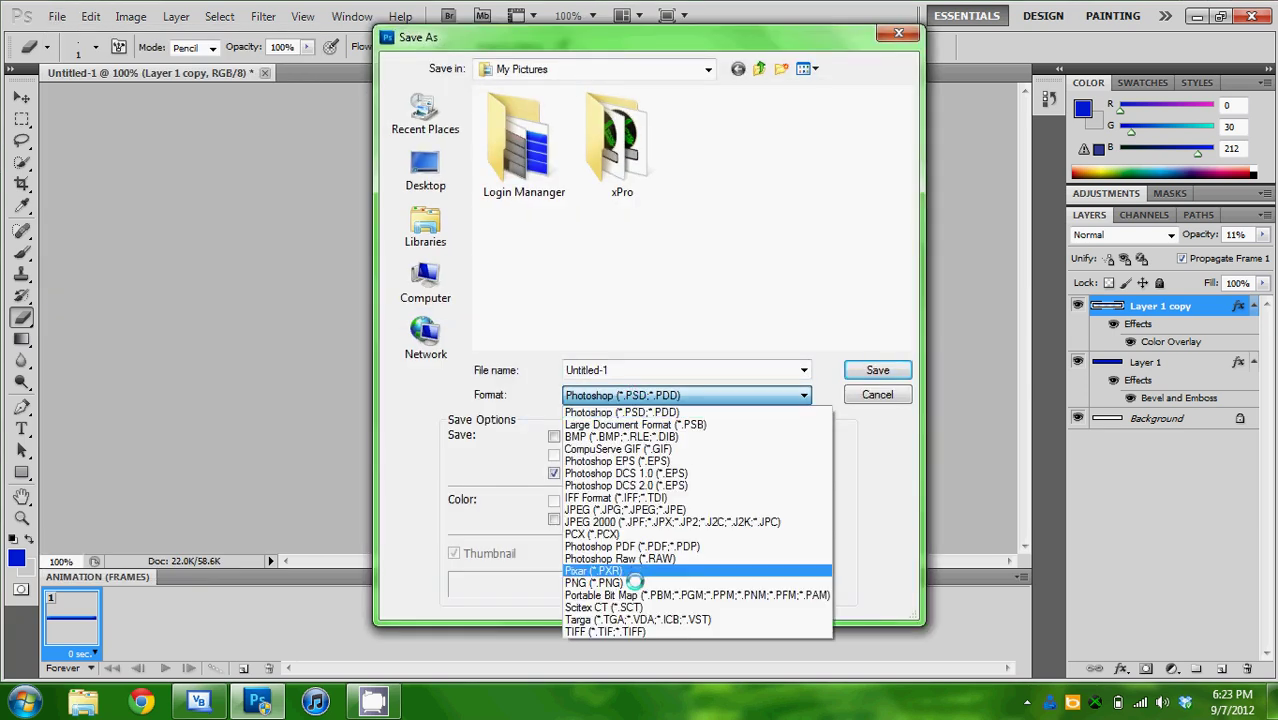
left_click(636, 582)
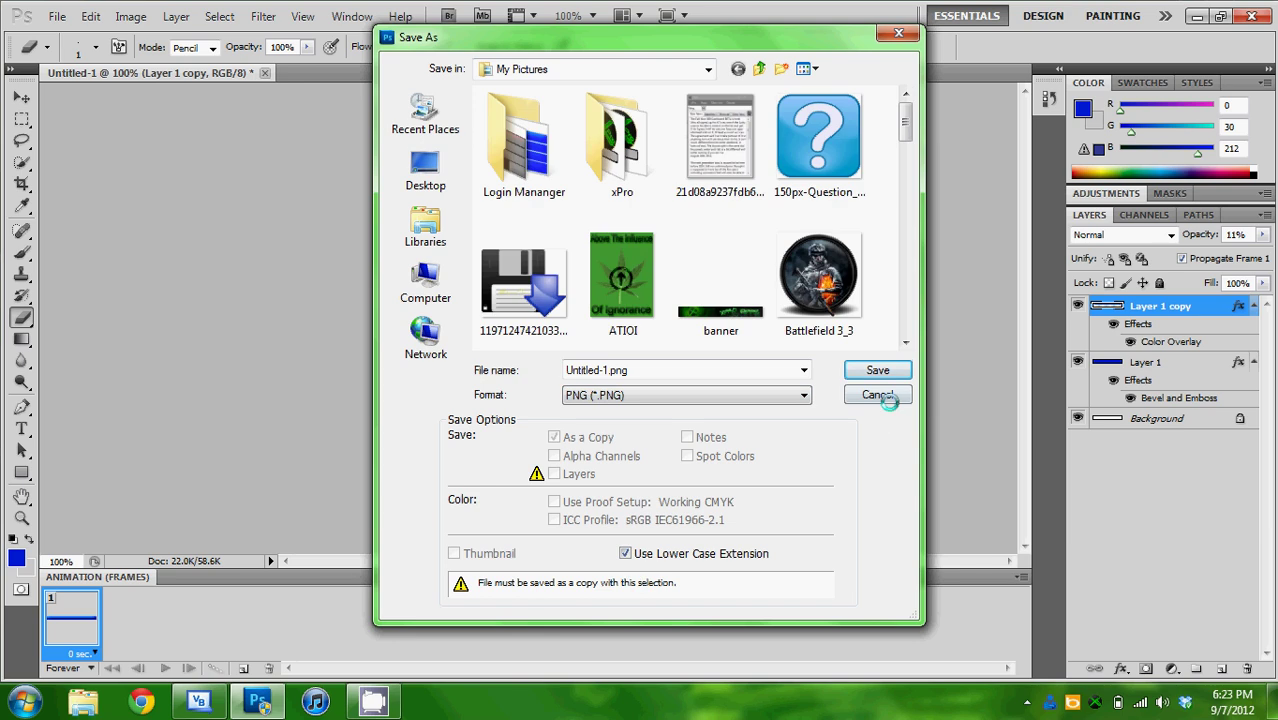
left_click(885, 396)
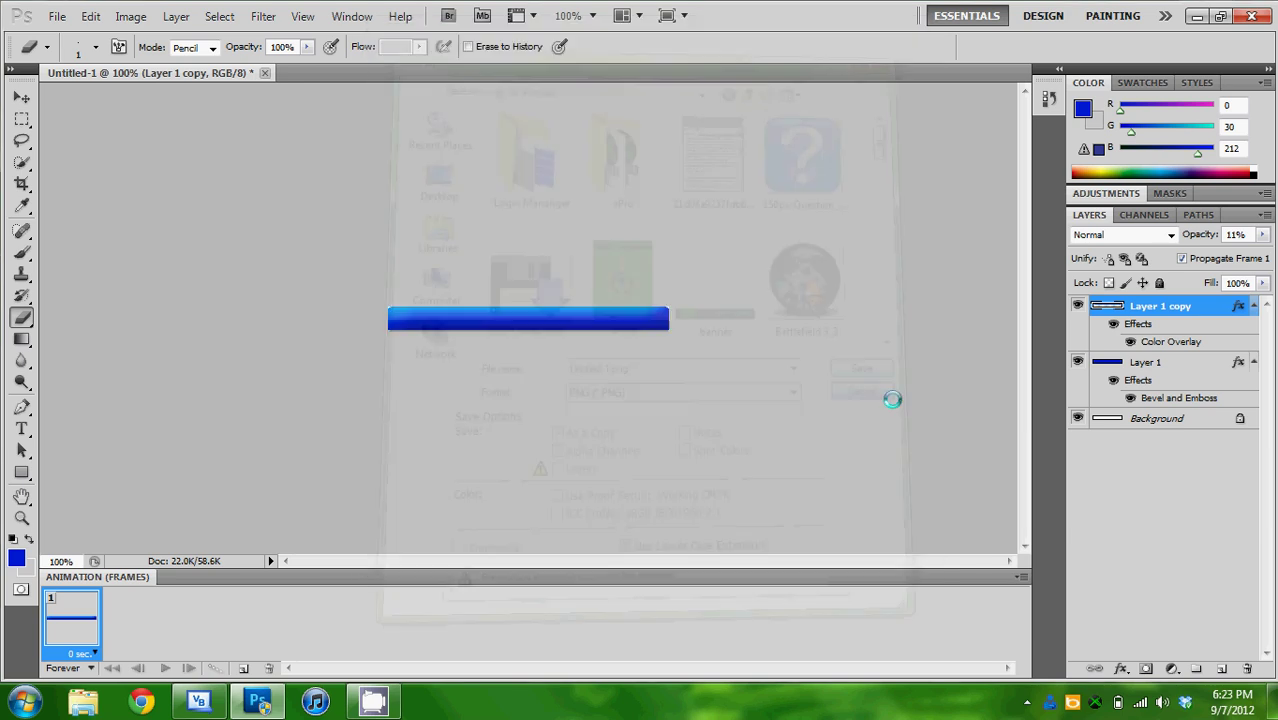
Step: Hide the Background layer, keeping Layer 1 and Layer 1 copy visible
left_click(1077, 418)
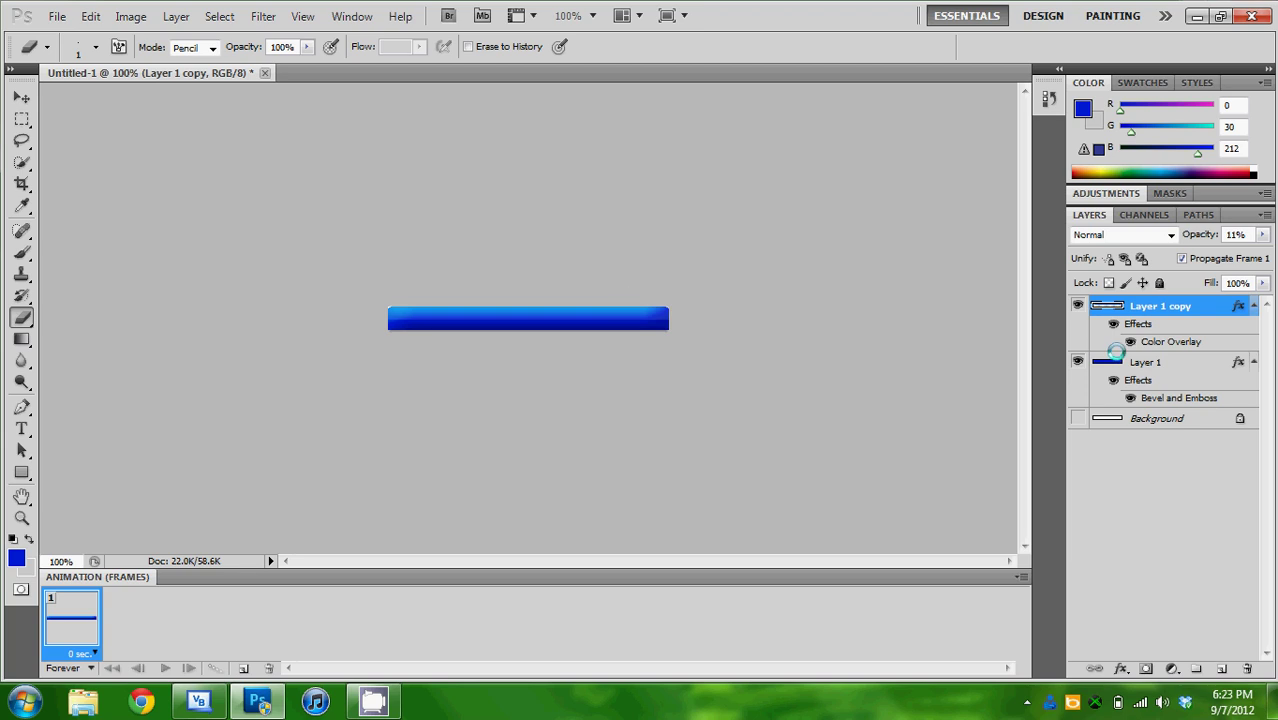
left_click(1077, 362)
left_click(1077, 305)
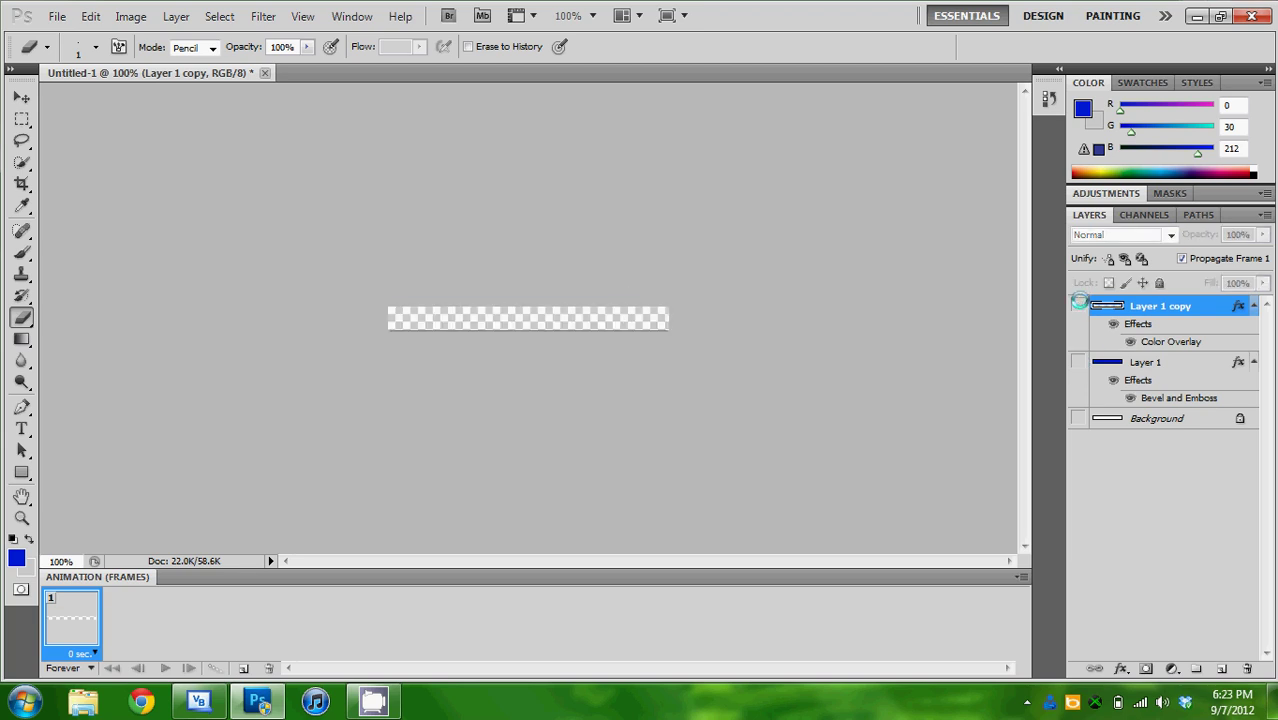
left_click(1078, 305)
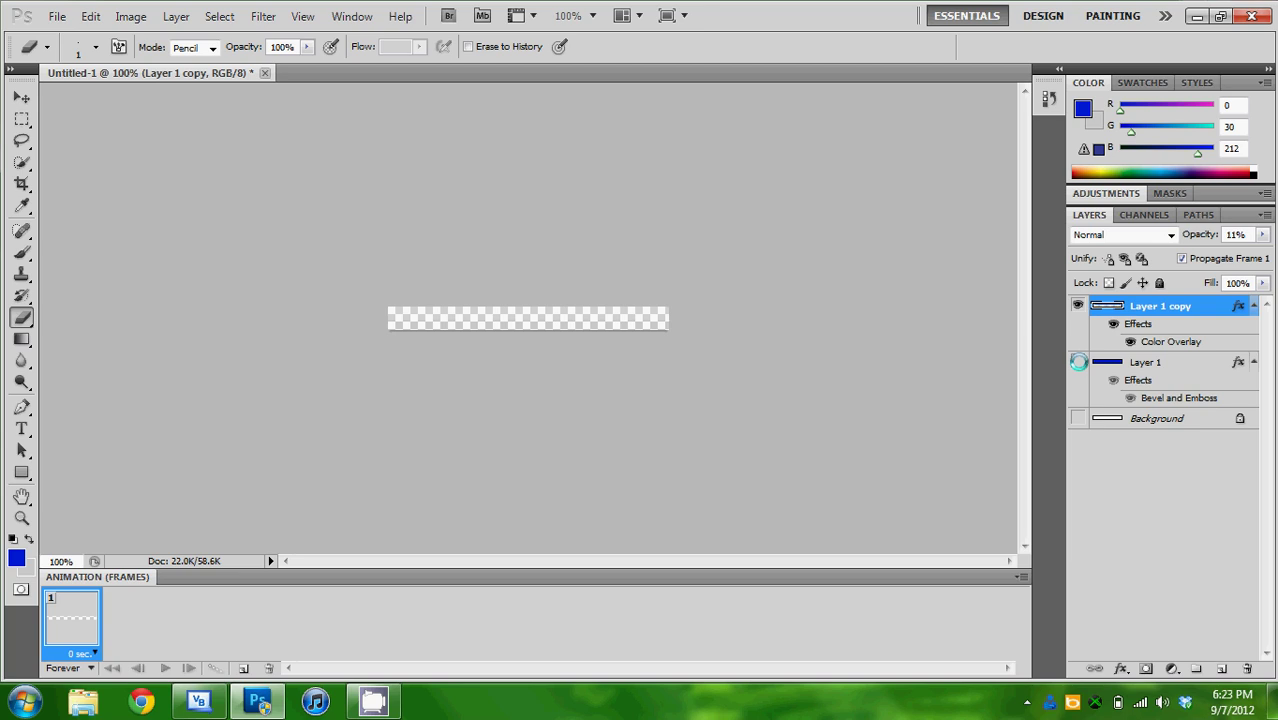
left_click(1078, 362)
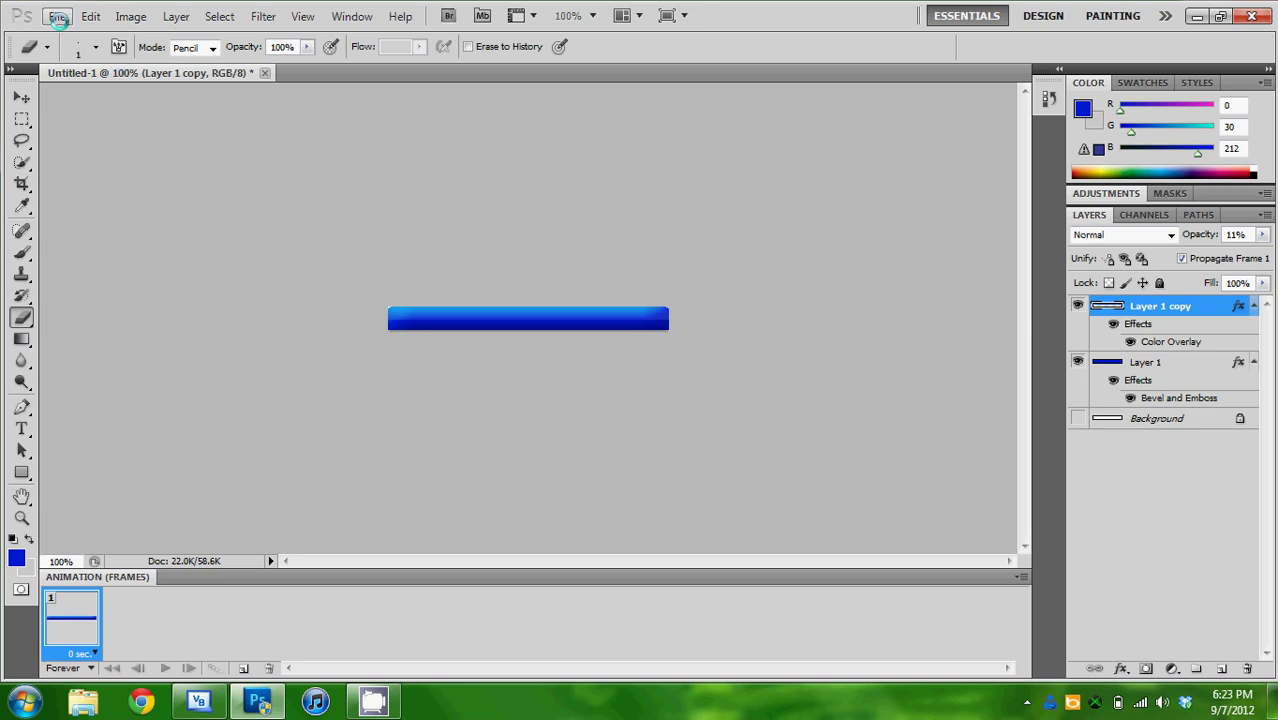
Step: Save the header bar as a PNG named FormHeader in My Pictures, with interlacing set to None
left_click(57, 17)
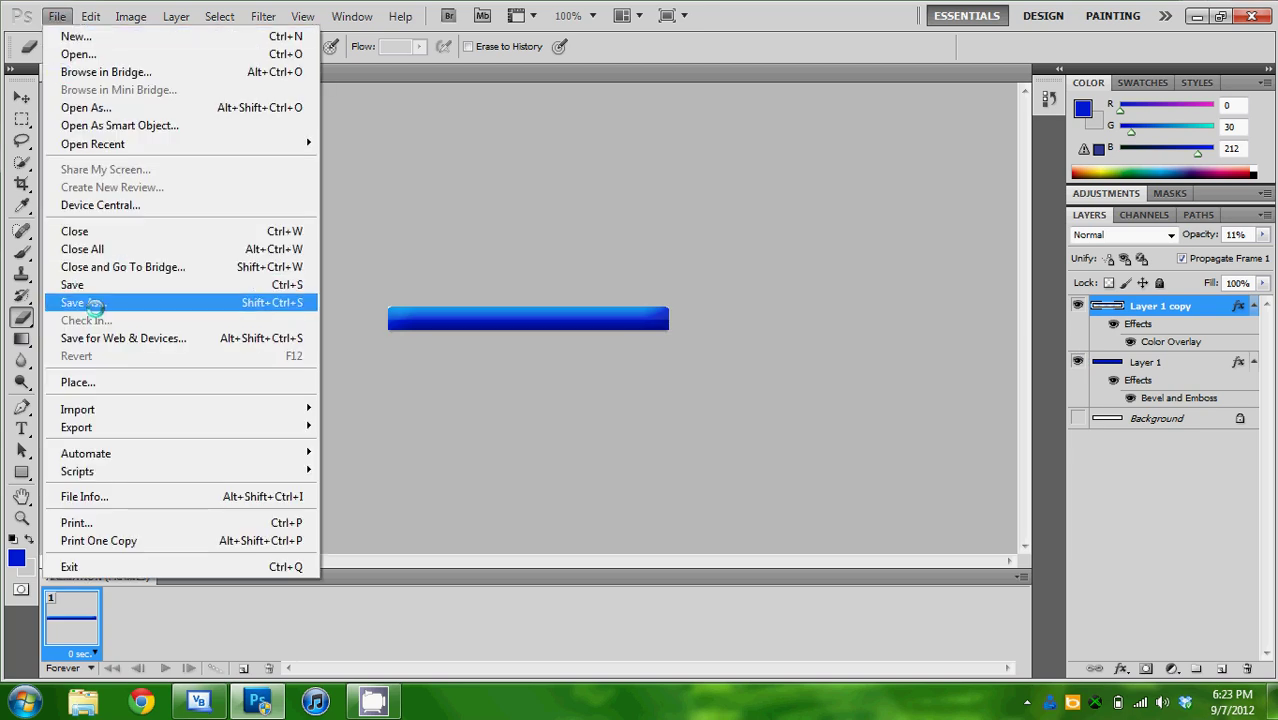
left_click(93, 303)
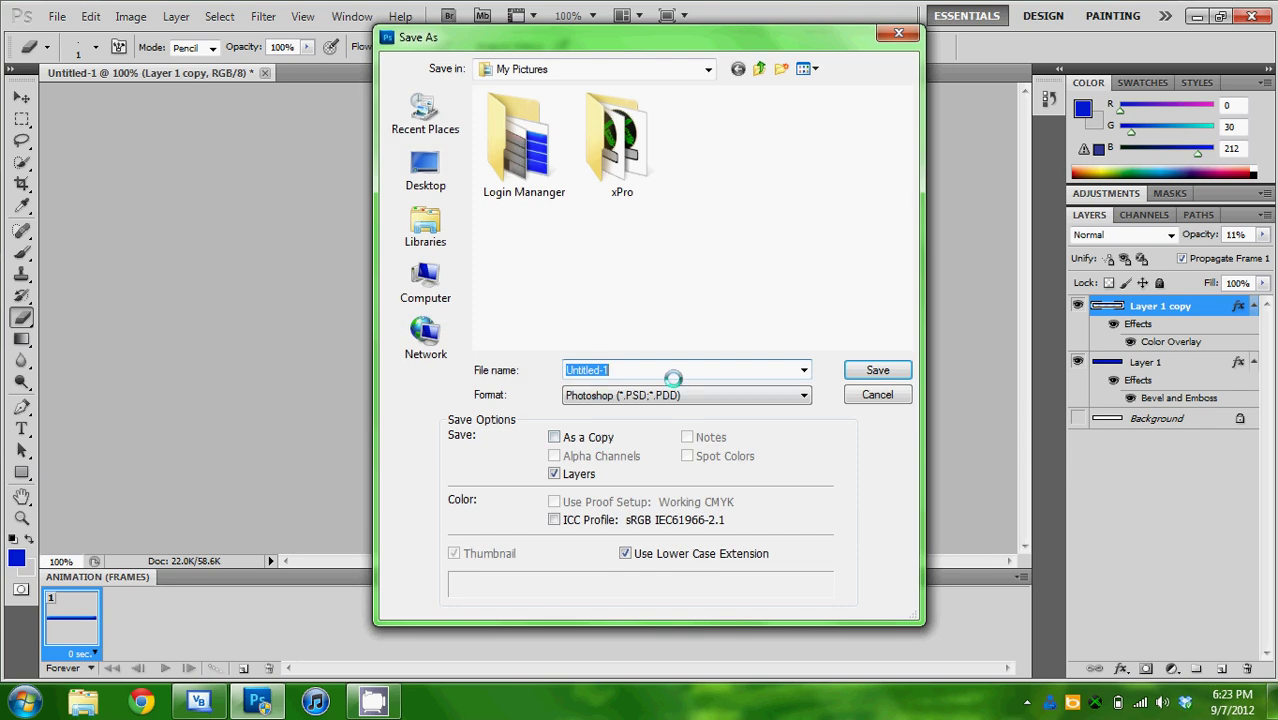
left_click(671, 394)
left_click(652, 582)
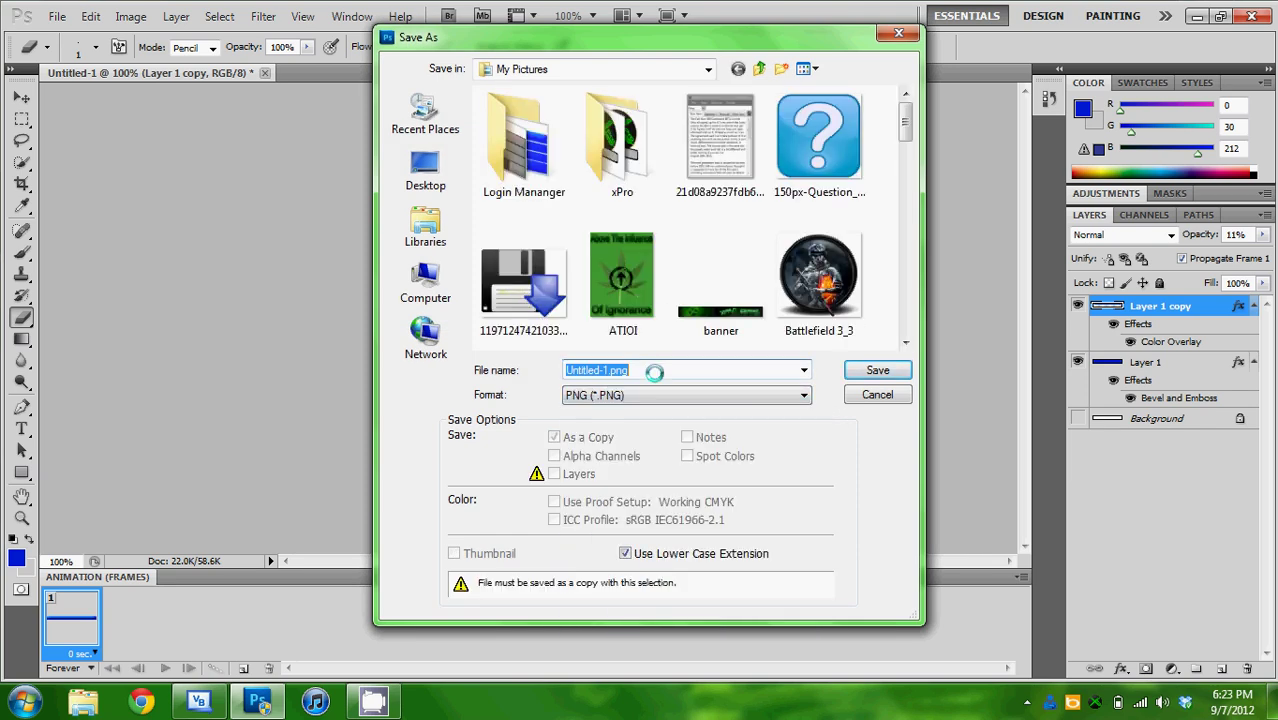
type("FormHeader")
left_click(870, 369)
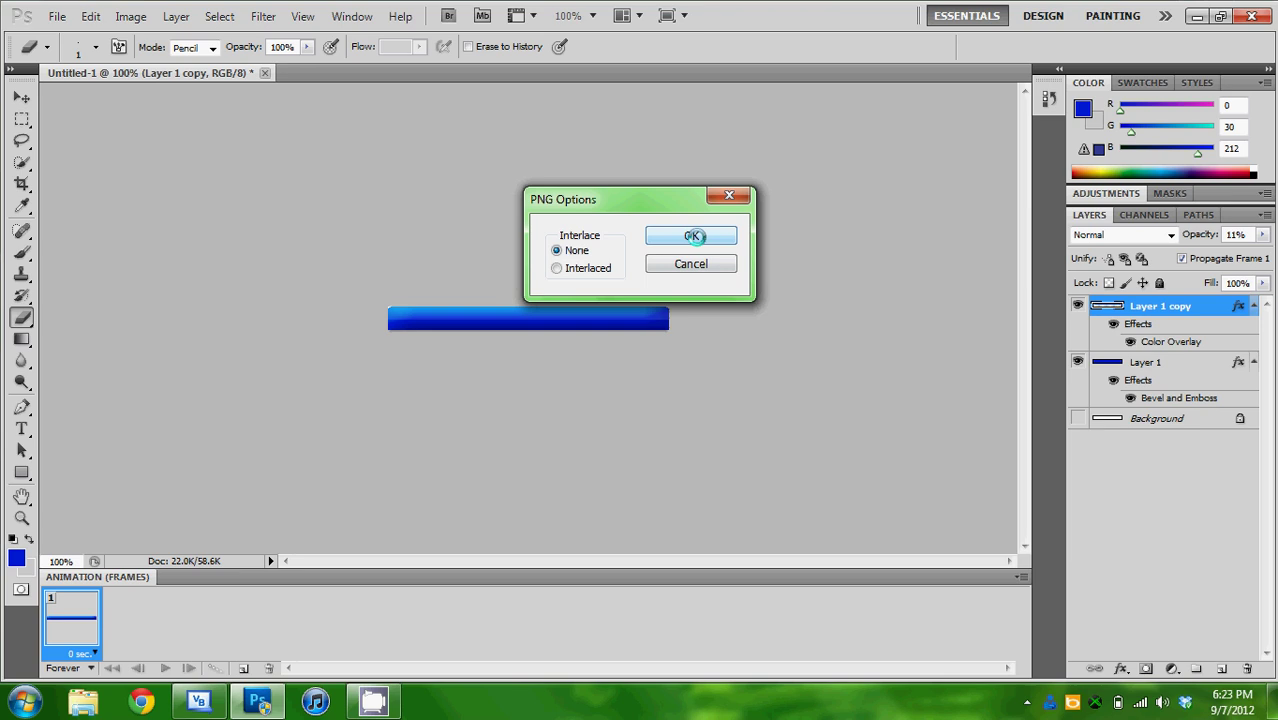
left_click(695, 236)
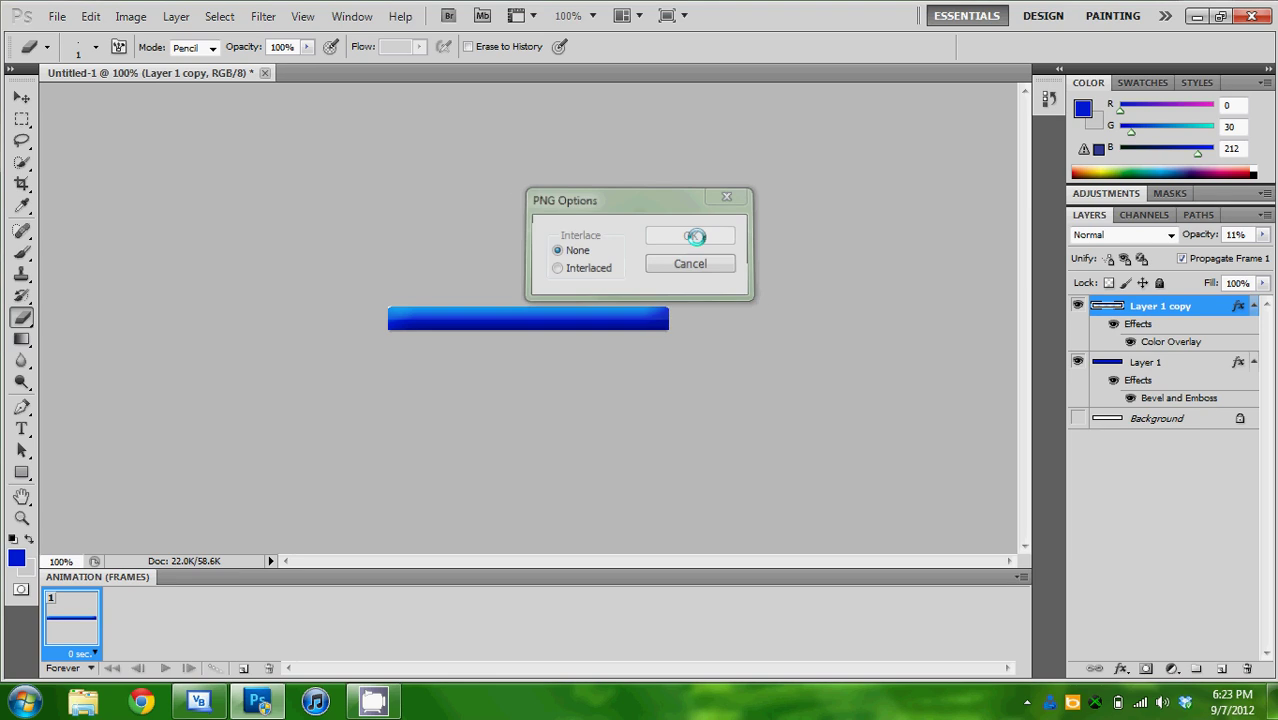
left_click(55, 16)
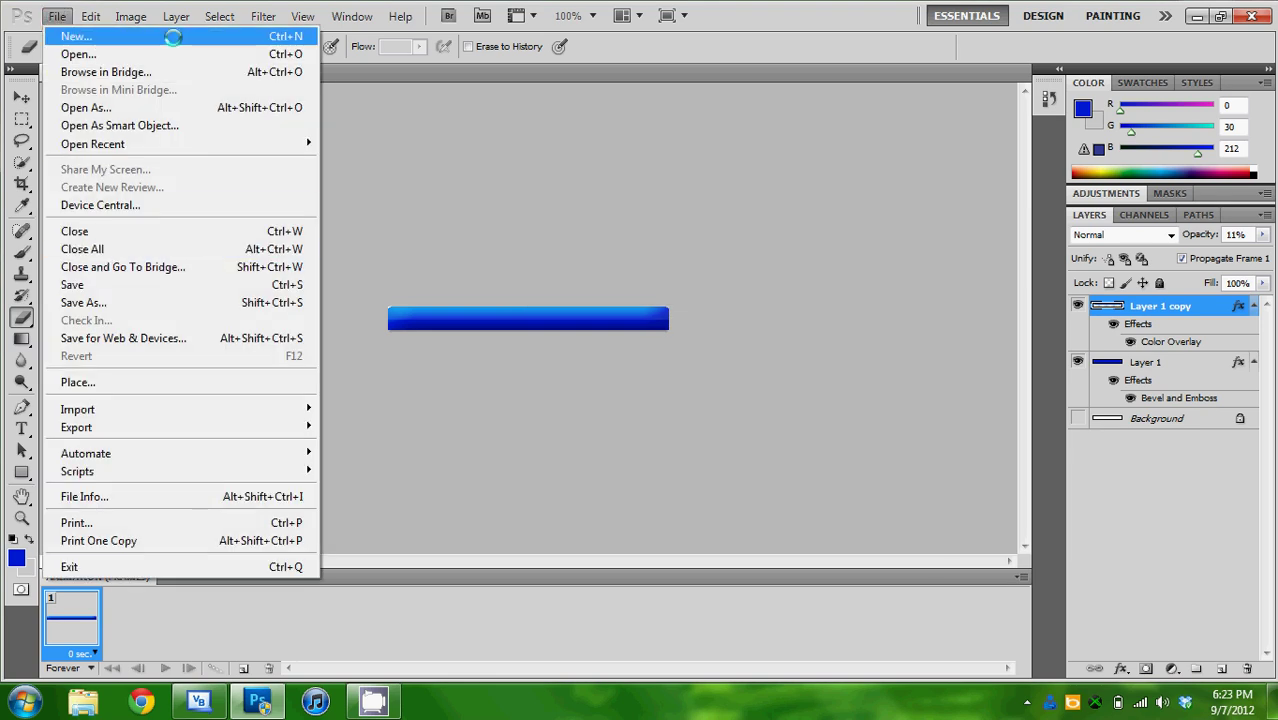
left_click(173, 37)
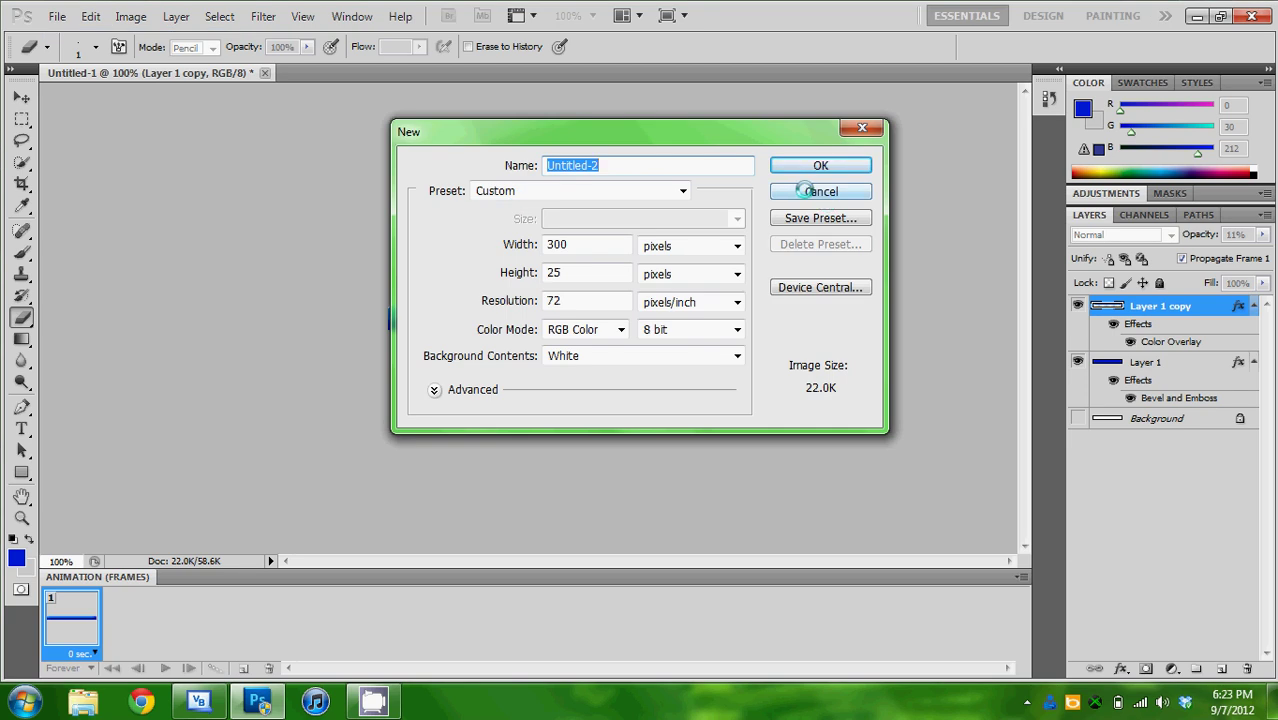
left_click(812, 191)
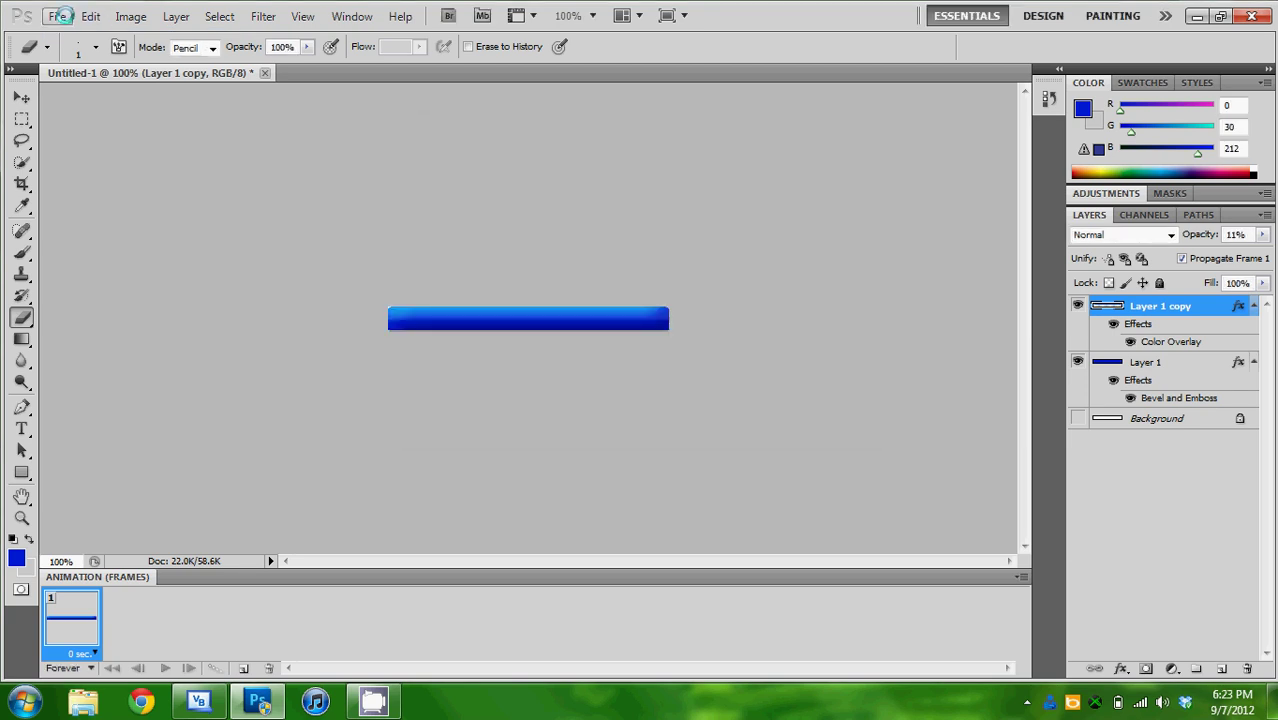
Step: Open the FormBG image from the xPro folder and toggle the visibility of Layer 0 off and on
left_click(62, 16)
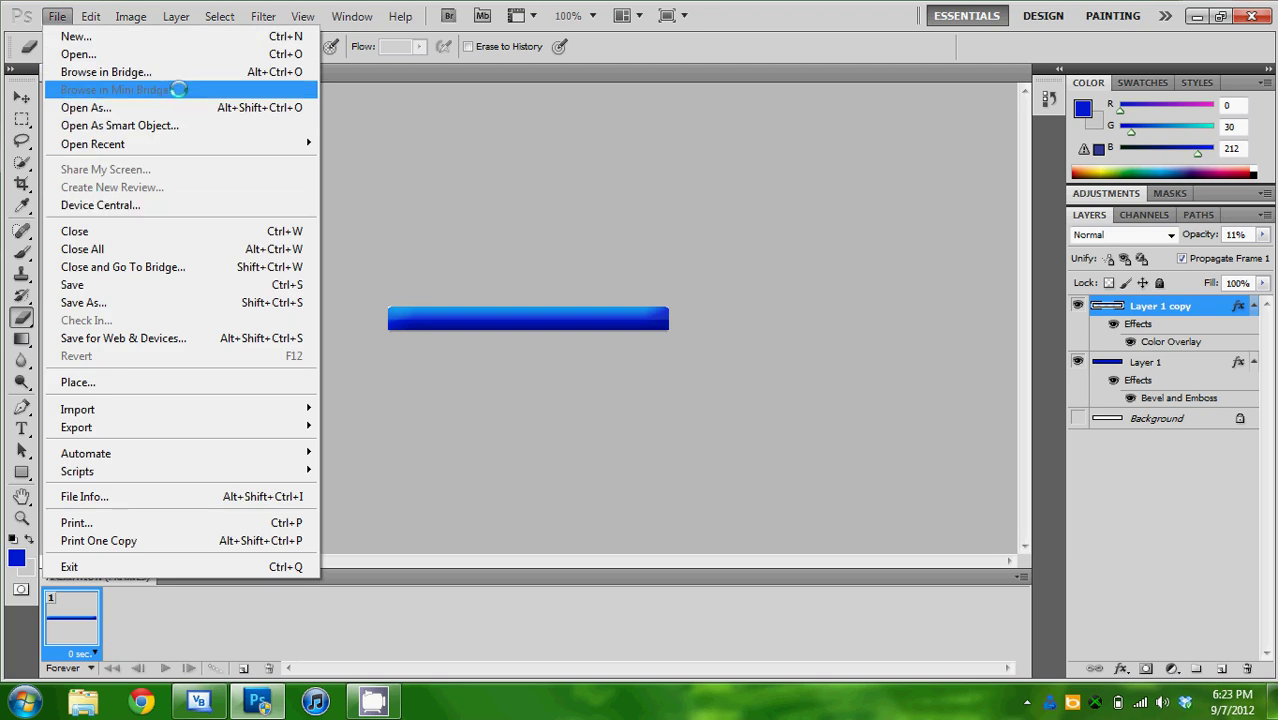
left_click(160, 54)
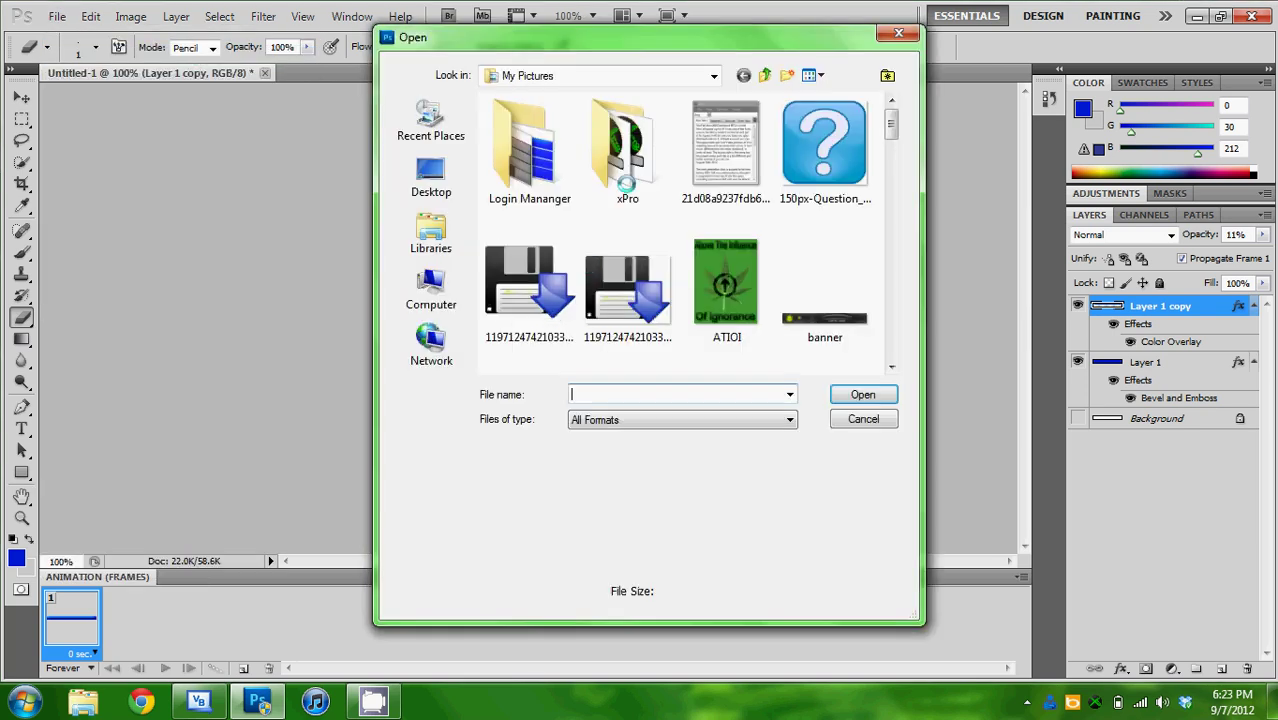
double_click(626, 180)
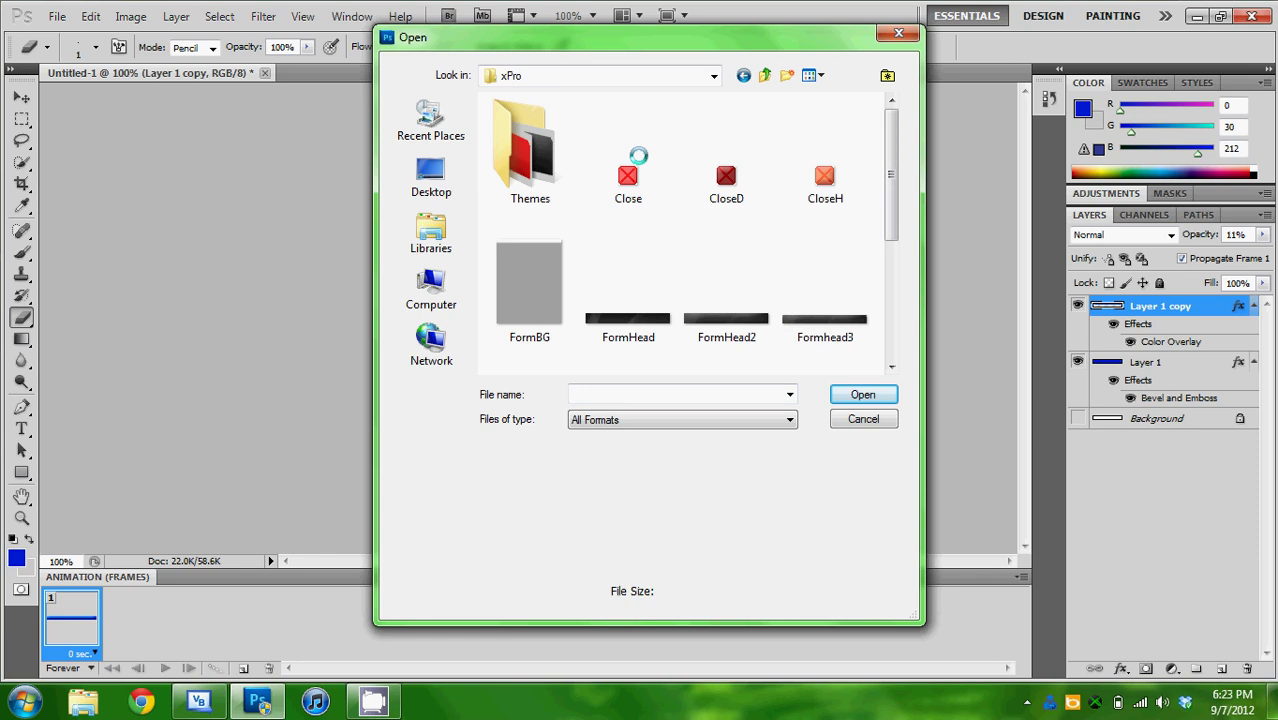
left_click(514, 284)
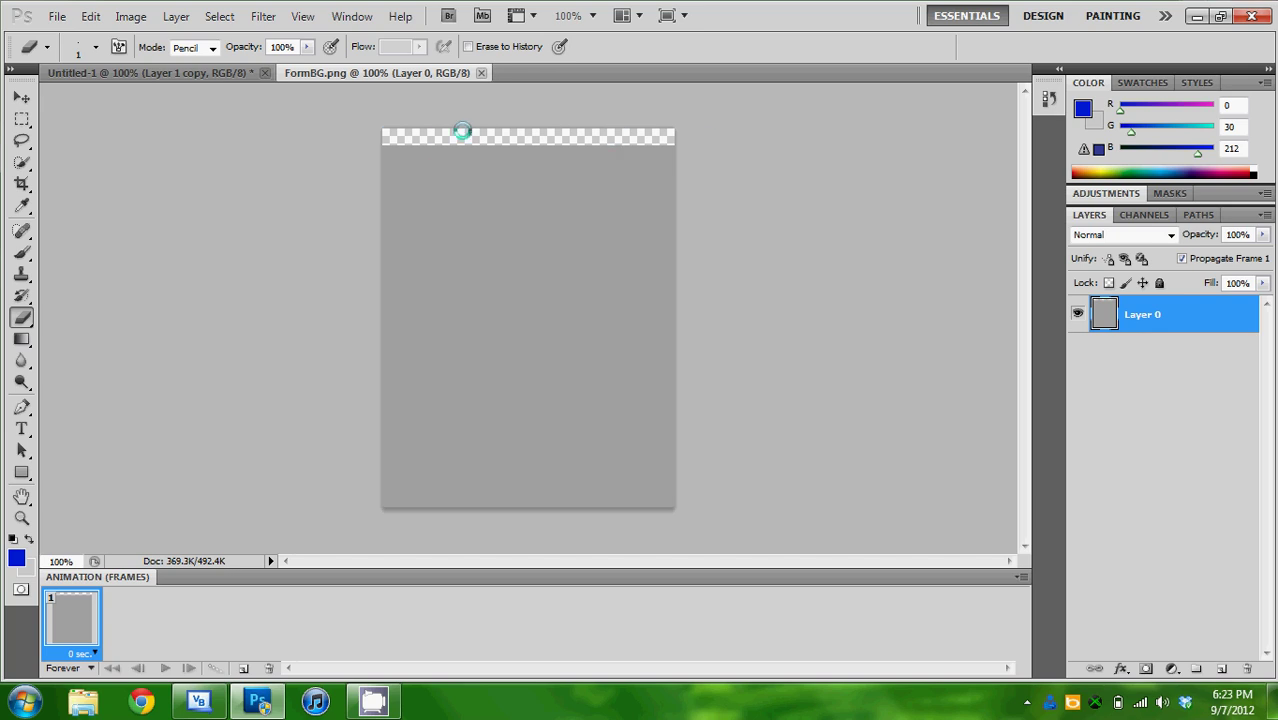
left_click(1077, 313)
left_click(1077, 313)
Step: Set the foreground color to a pale periwinkle blue, RGB 170, 183, 239
left_click(15, 556)
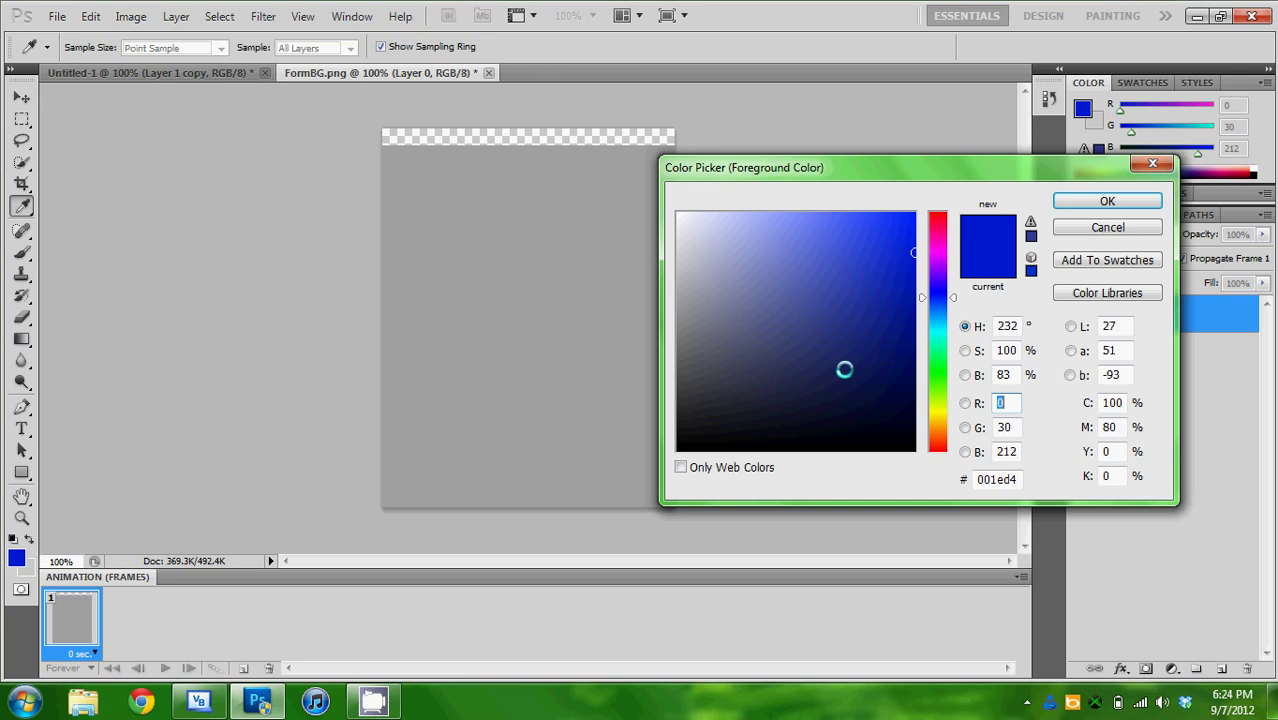
left_click(934, 319)
left_click_drag(790, 235, 770, 211)
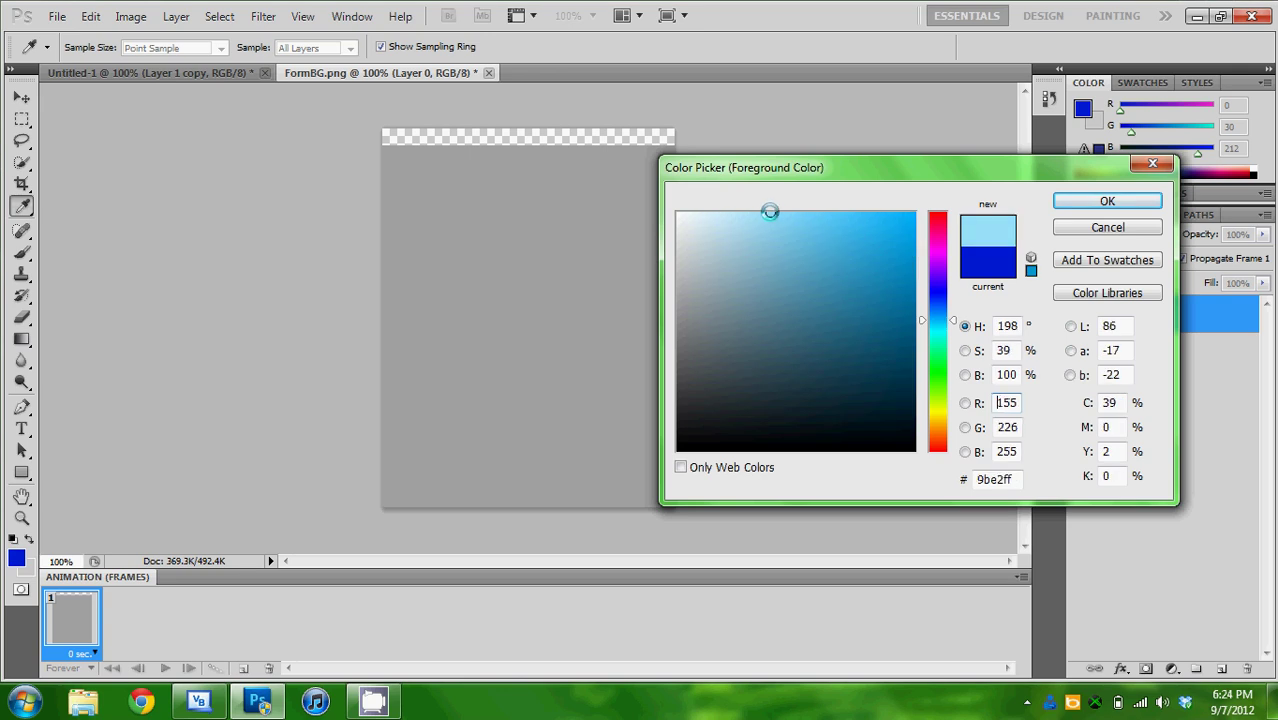
left_click(933, 298)
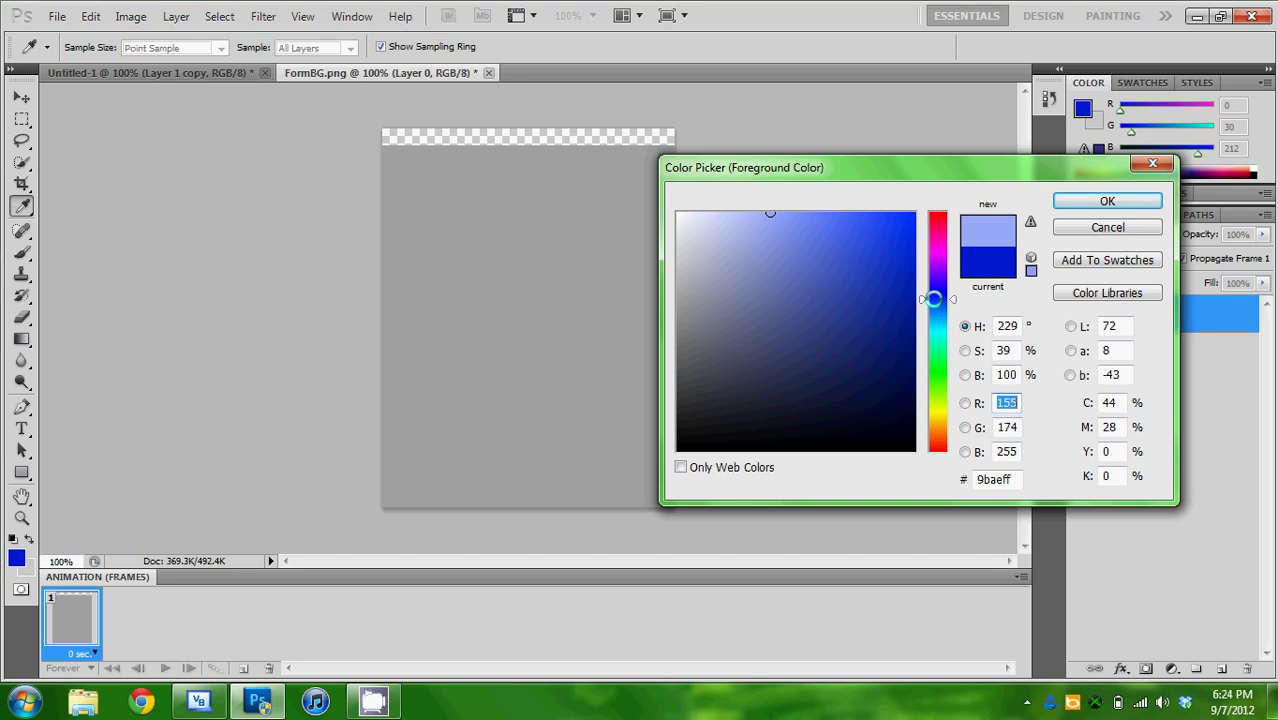
left_click(752, 229)
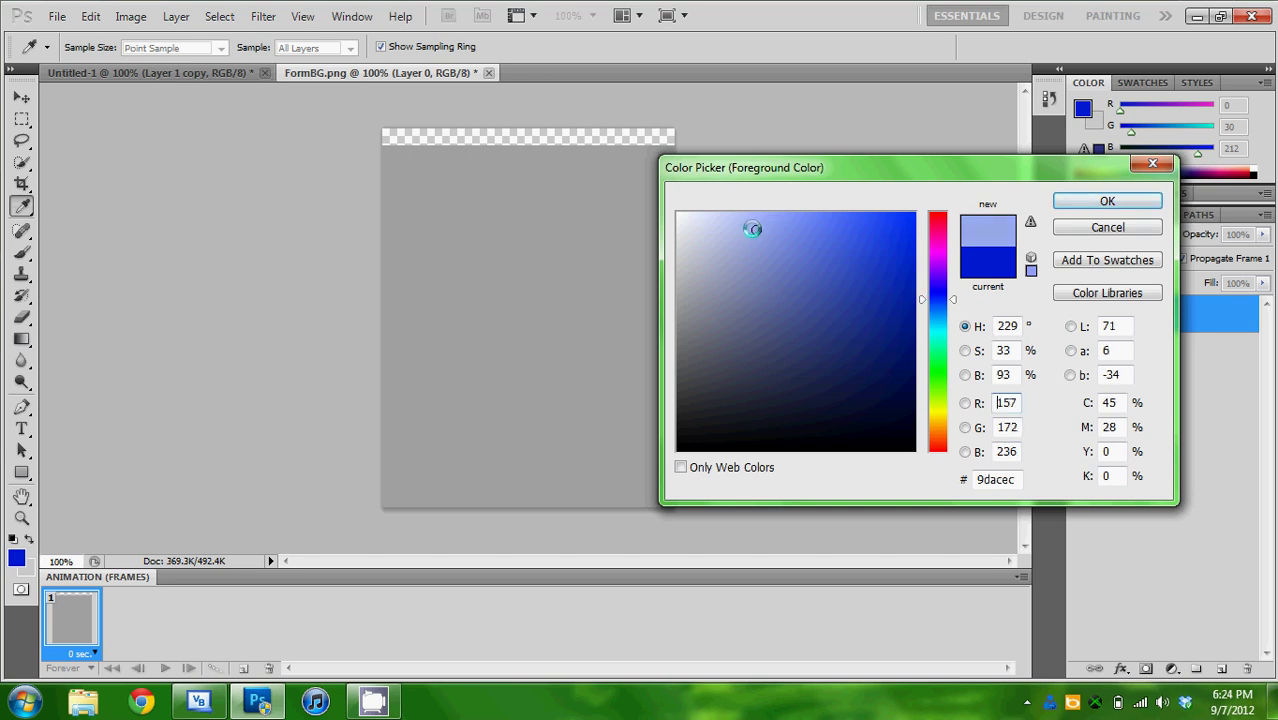
left_click(745, 227)
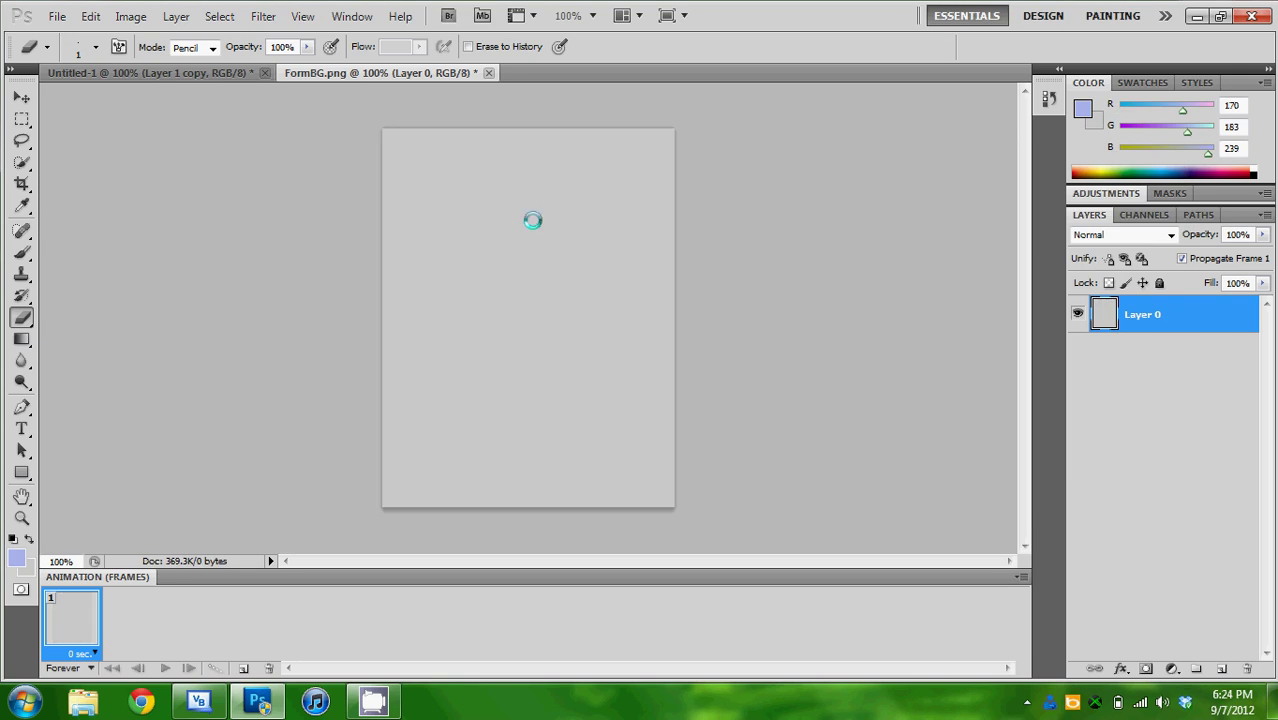
Step: Move the light grey Layer 0 down to Y 224 px with Free Transform
key("ctrl+t")
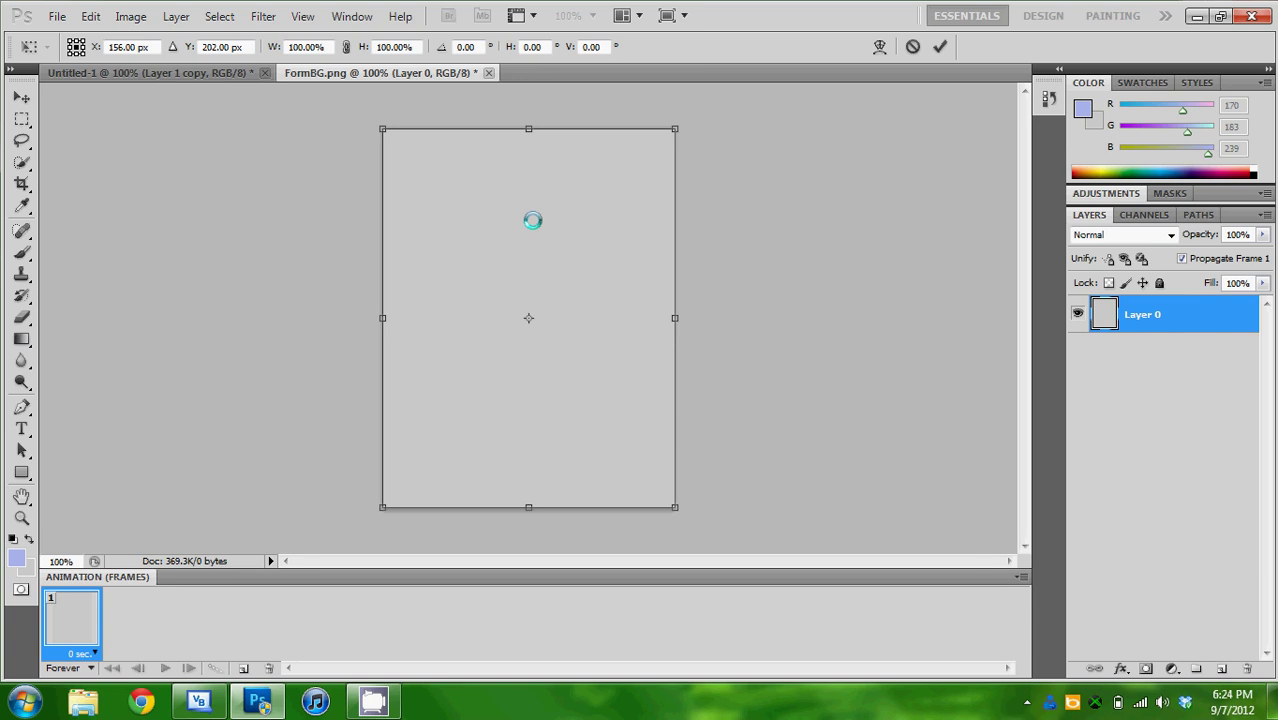
left_click_drag(532, 220, 530, 240)
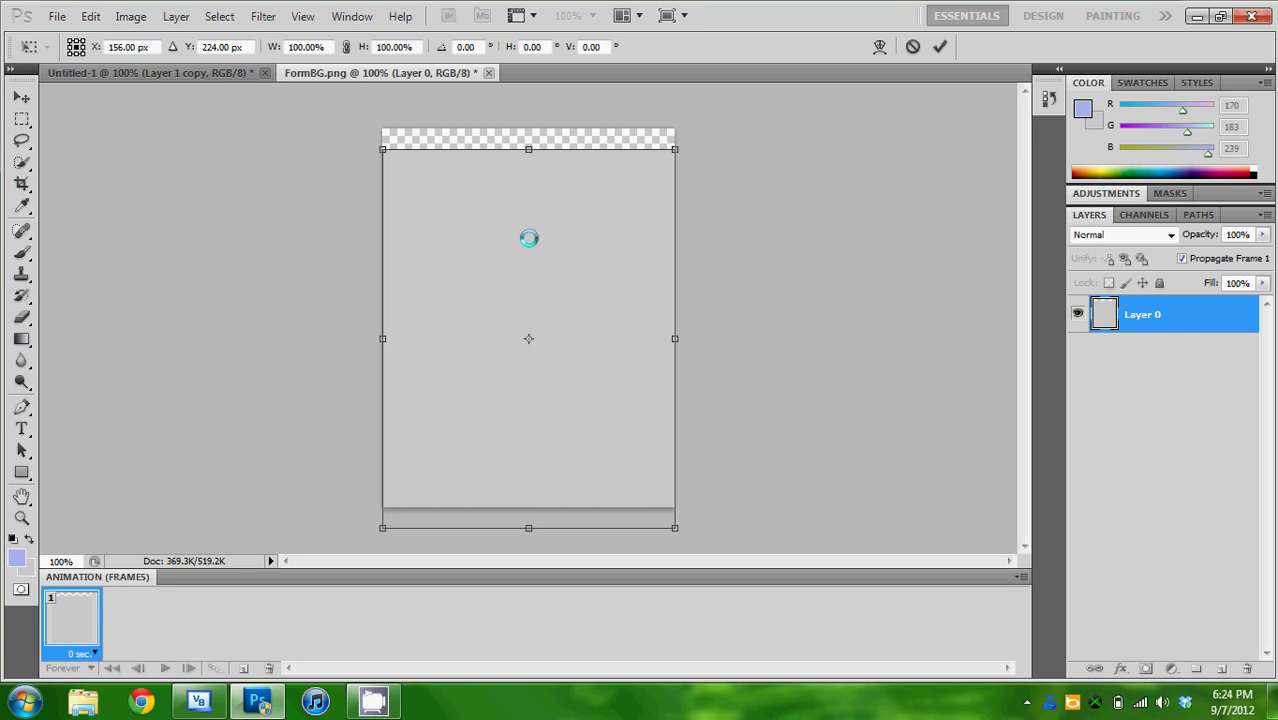
key("b")
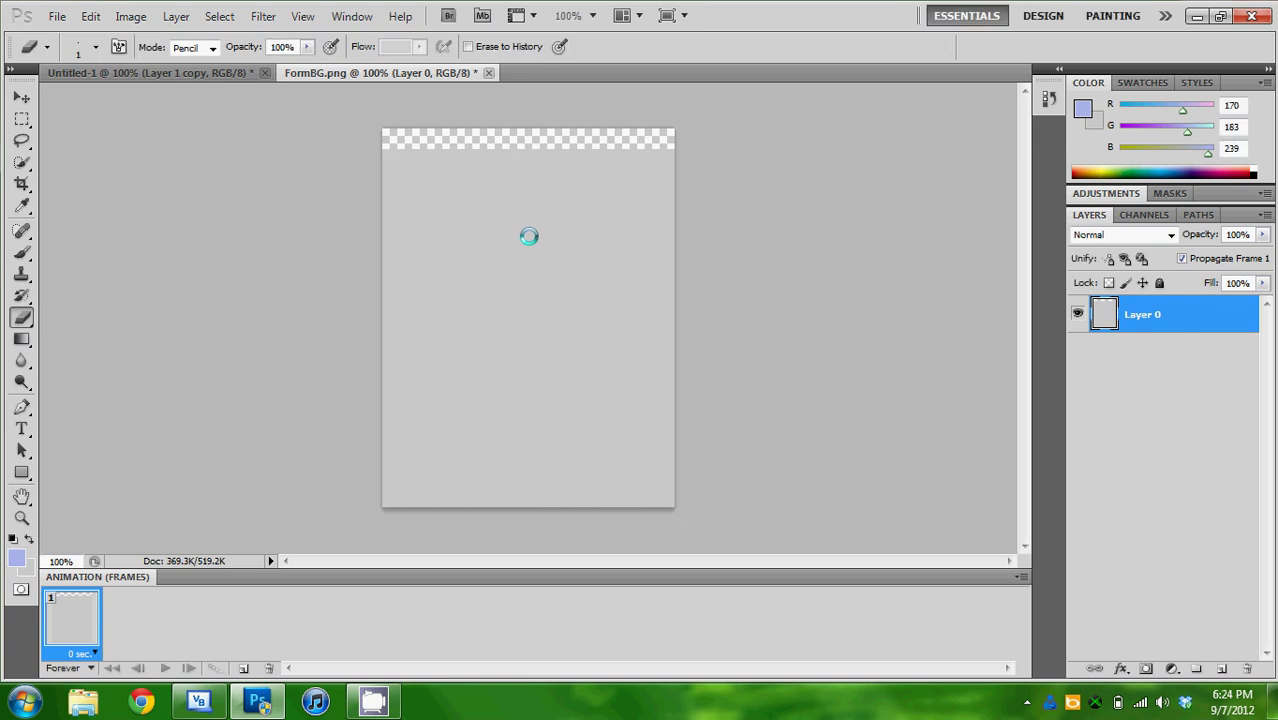
Step: Fill Layer 0 with the pale blue foreground color and move it down to Y 231 px with Free Transform
key("alt+BackSpace")
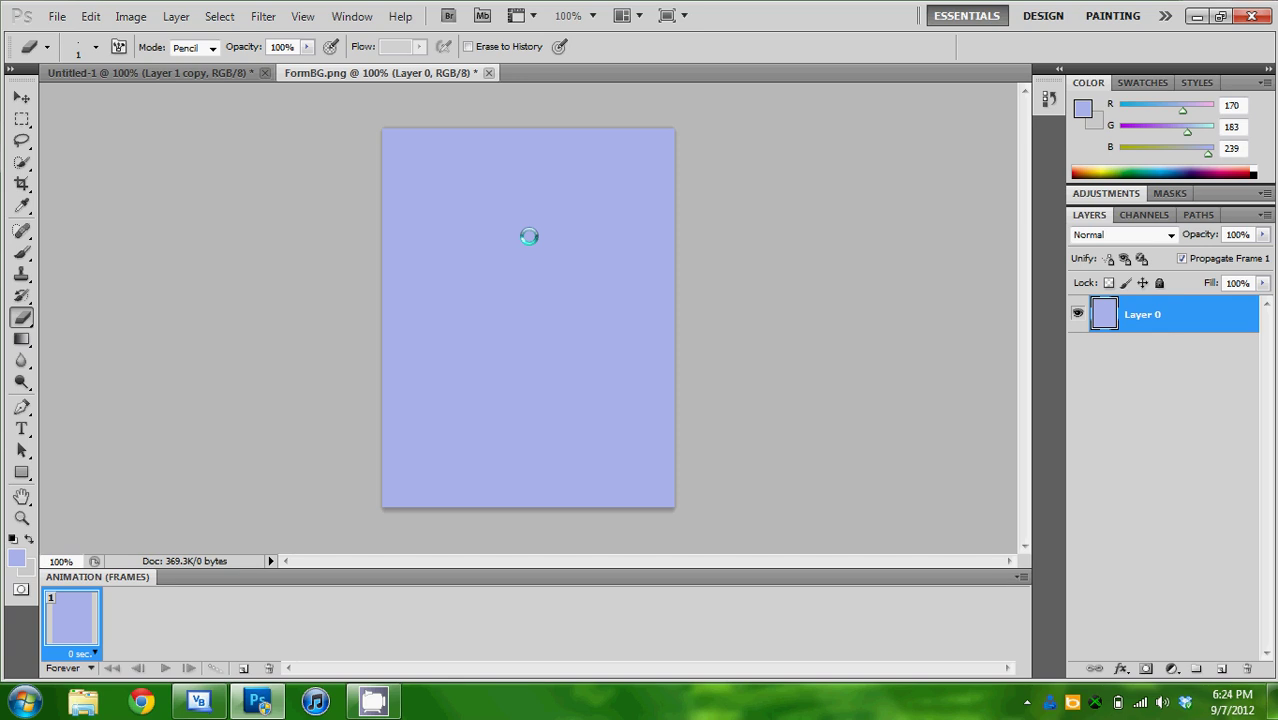
key("ctrl+t")
key("Down")
key("Down")
key("Down")
key("Down")
key("Down")
key("Down")
key("Down")
key("Down")
key("Down")
key("Down")
key("Down")
key("Down")
key("Down")
key("Down")
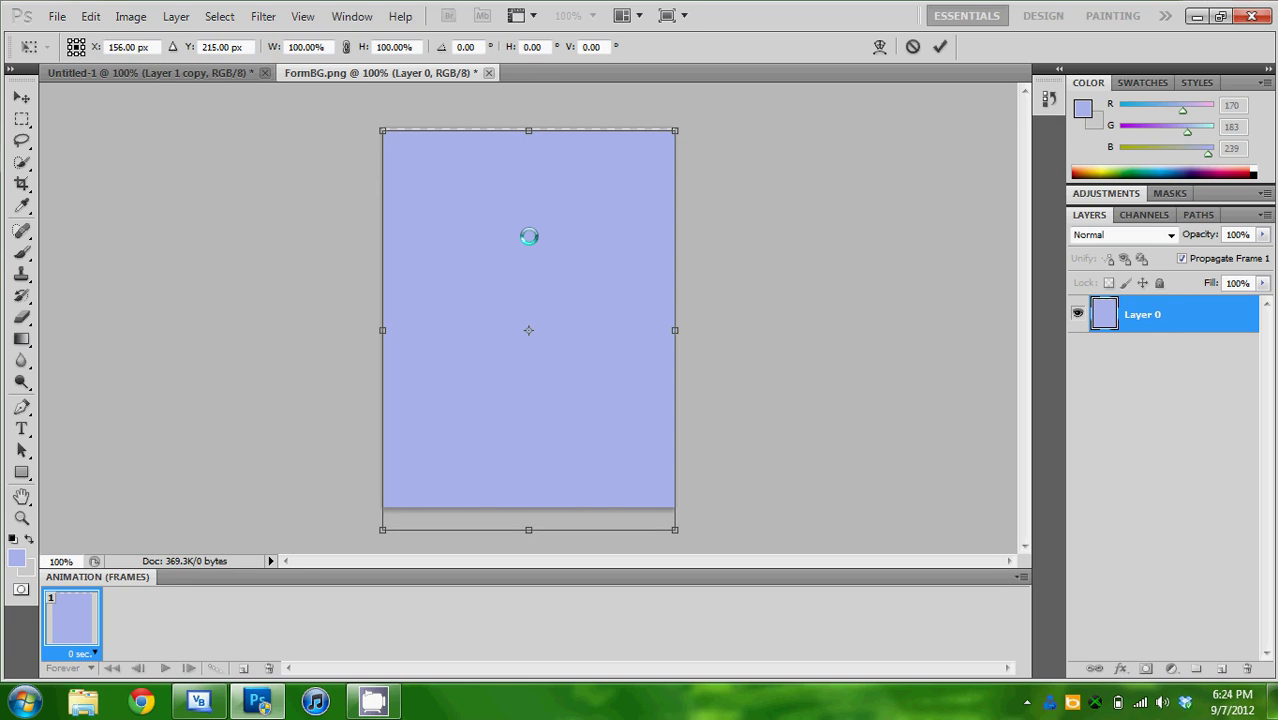
key("Down")
key("Down")
key("Down")
key("Down")
key("Down")
key("Down")
key("Down")
key("Down")
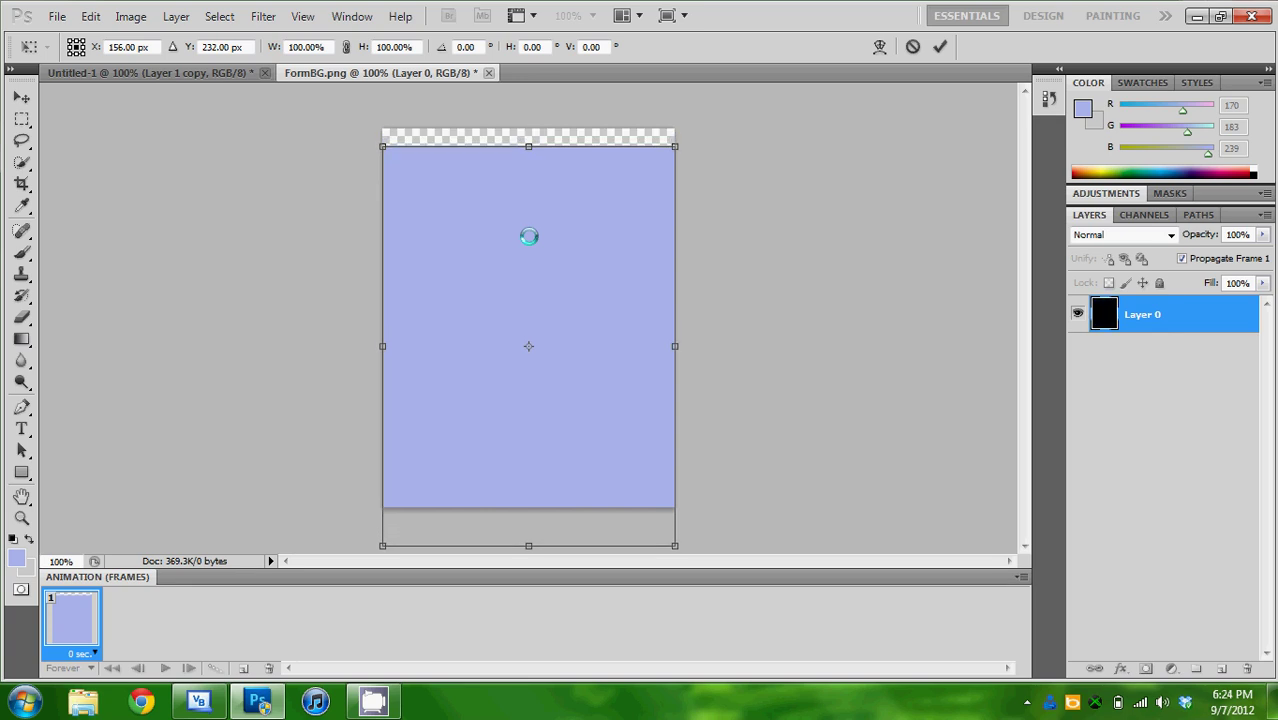
key("Up")
key("Up")
key("Up")
key("Up")
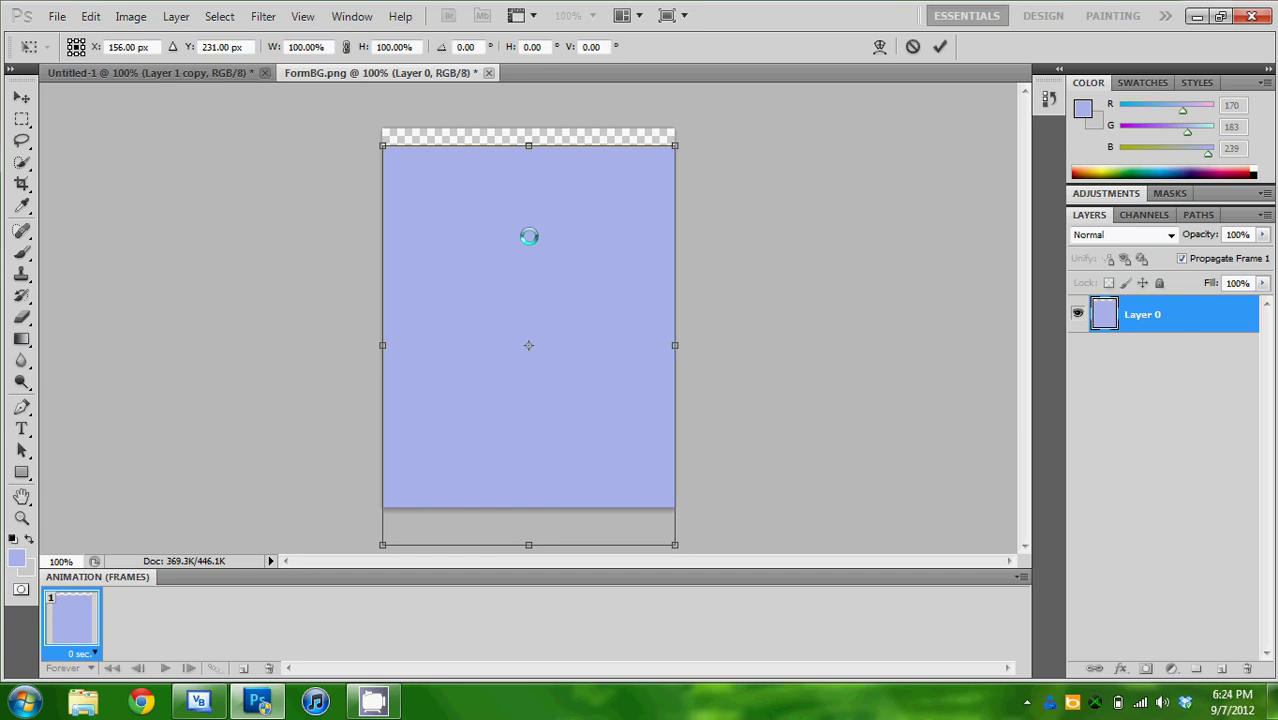
key("e")
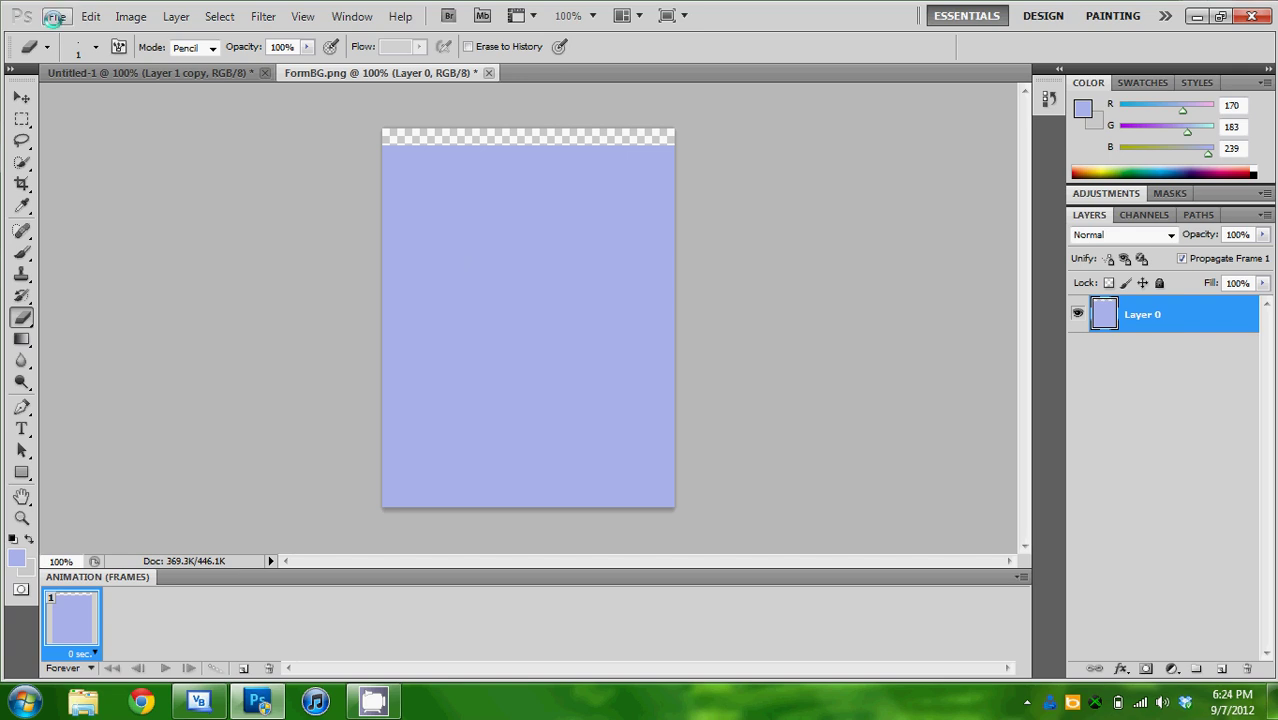
Step: Save the pale blue background as a PNG copy named FormBG.png in the My Pictures folder, with interlace set to None
left_click(55, 17)
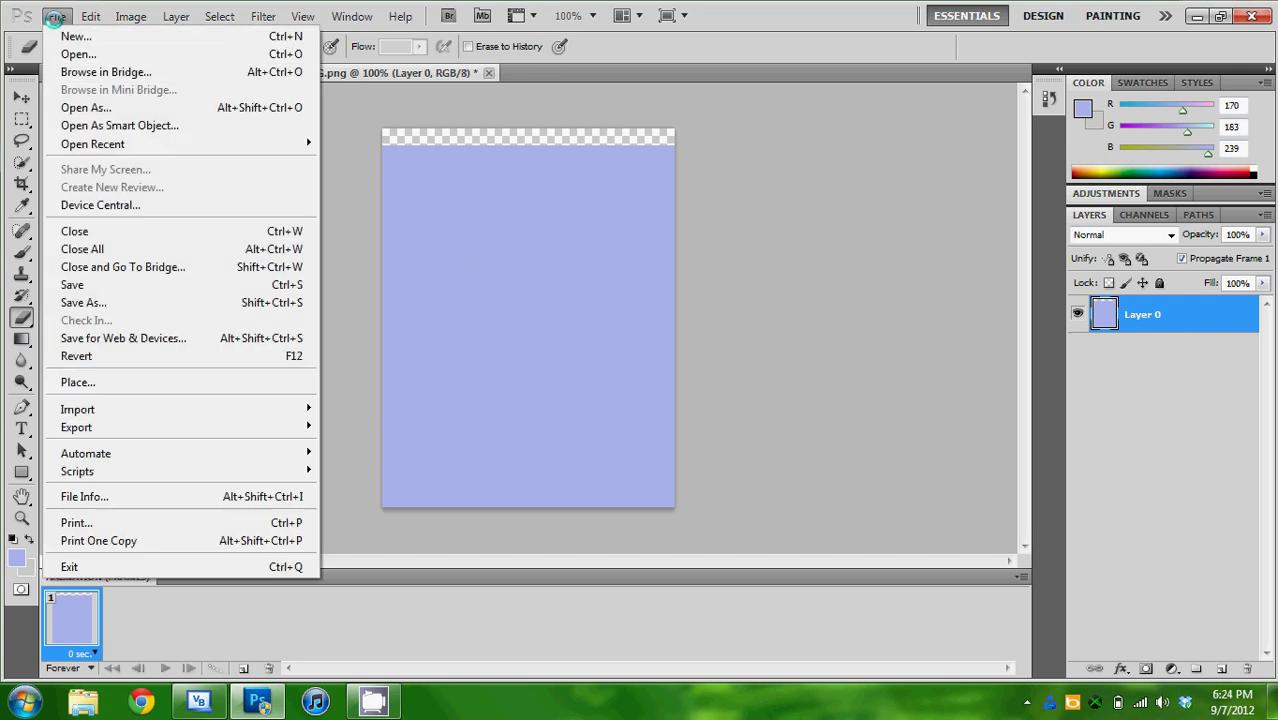
left_click(108, 301)
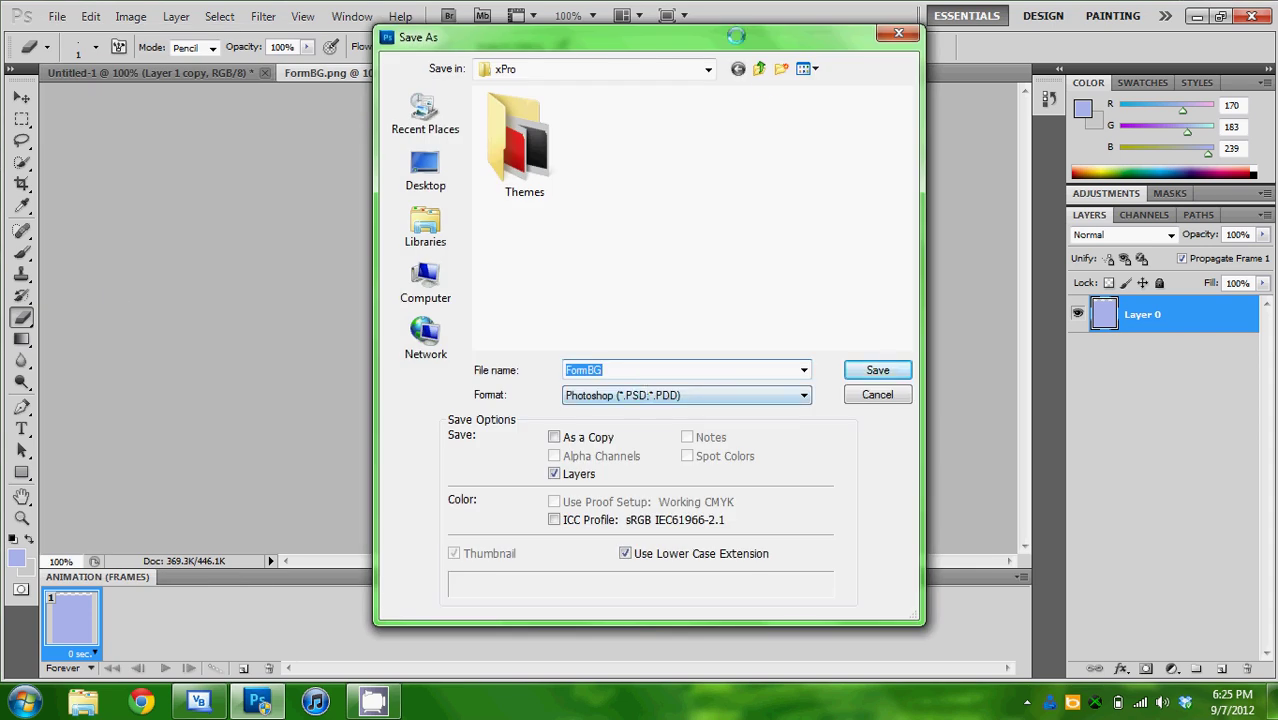
left_click(759, 68)
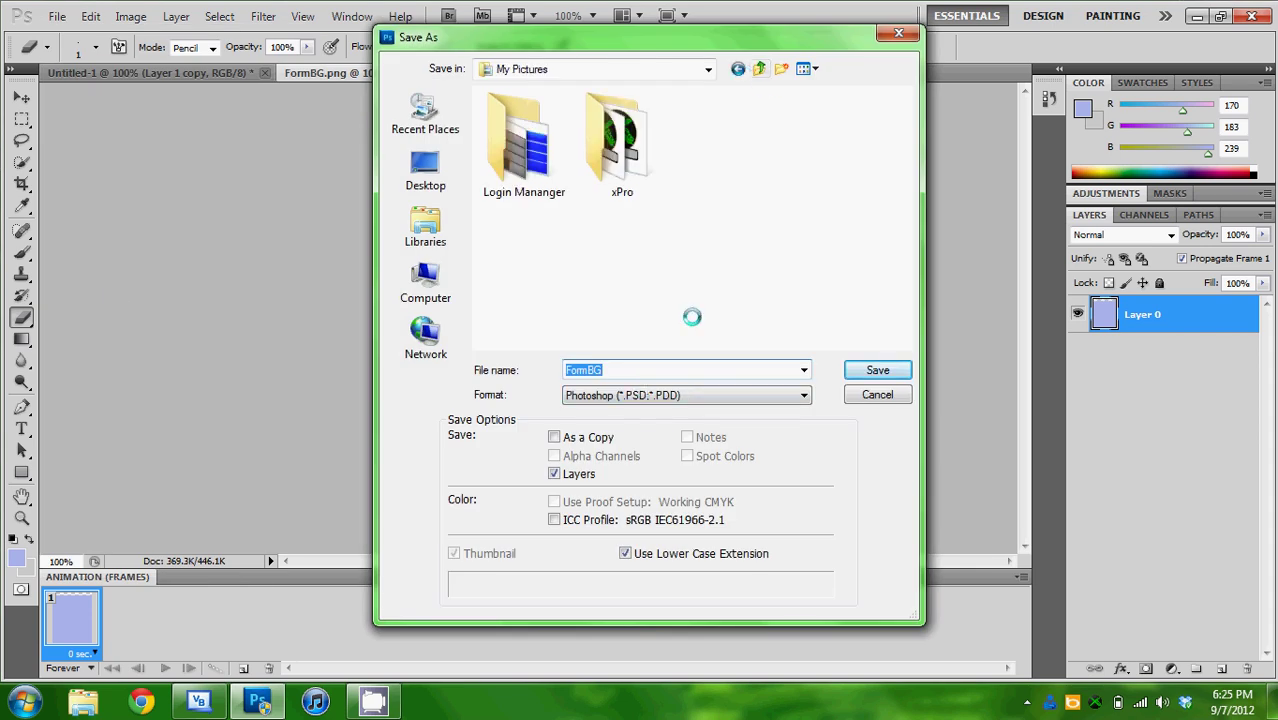
left_click(661, 394)
left_click(618, 572)
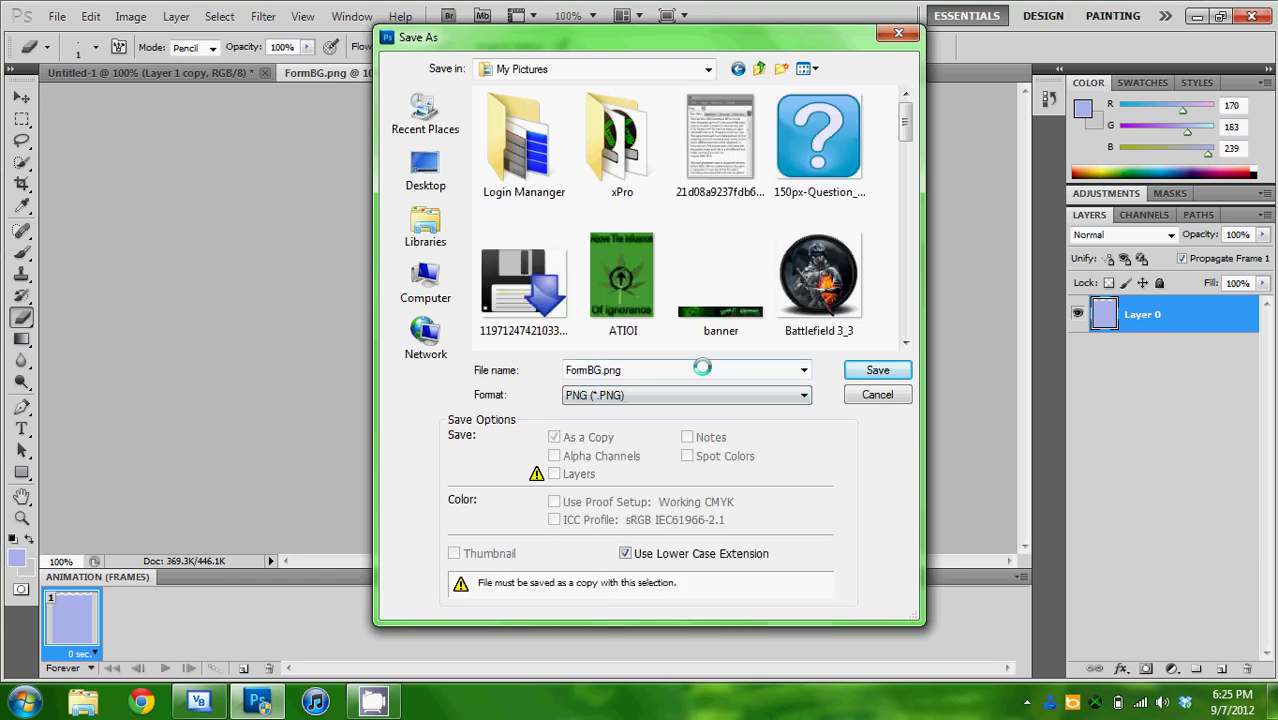
left_click(866, 371)
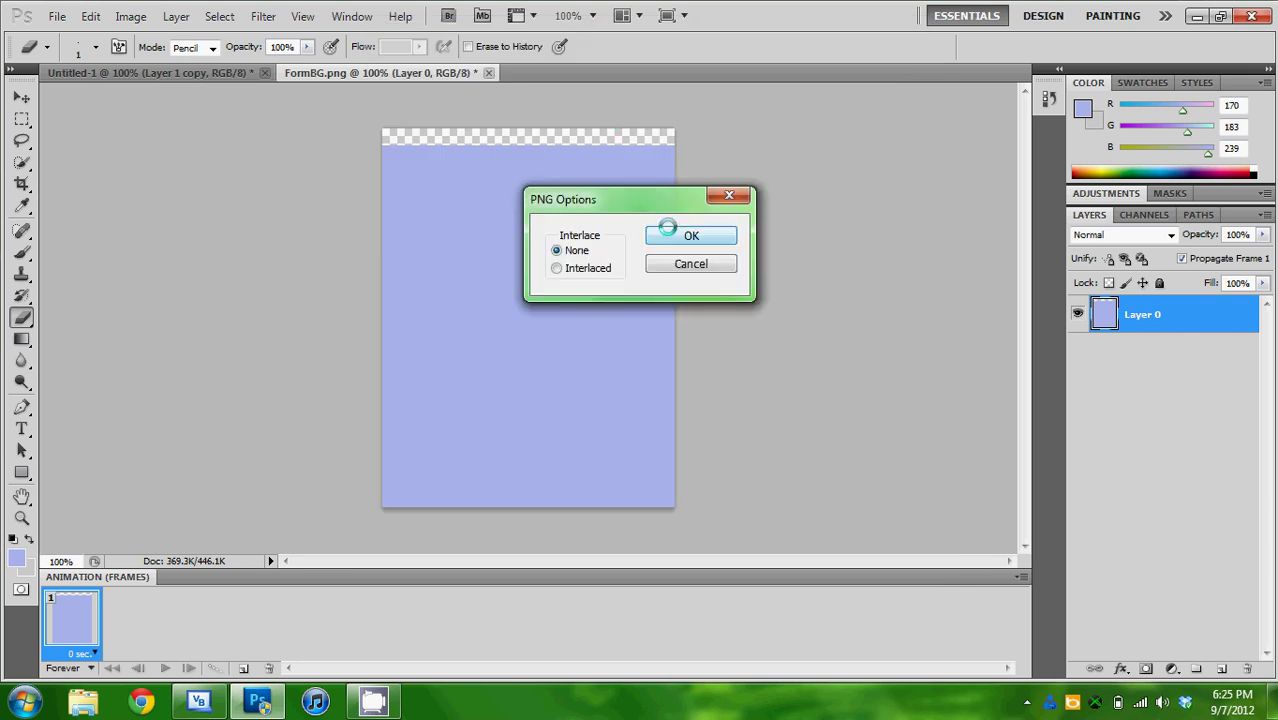
left_click(667, 232)
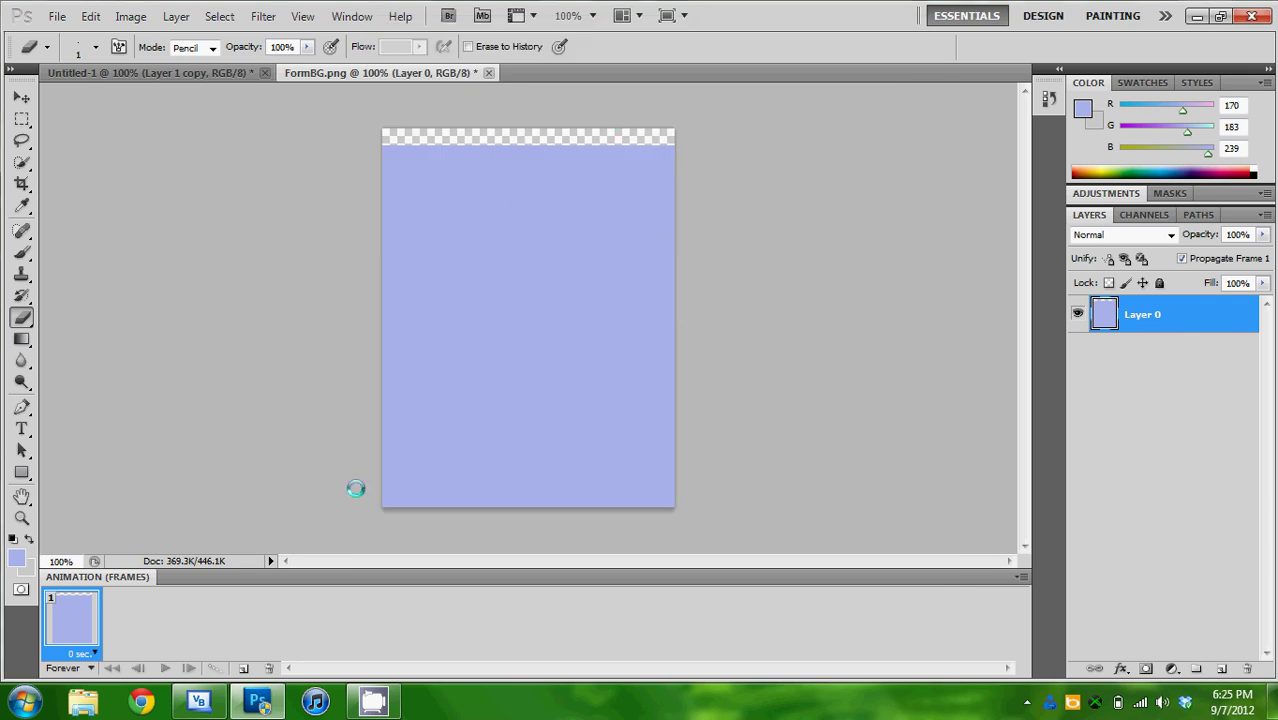
Step: Switch to Visual Basic 2010 Express and create a new Windows Forms Application project named CustomForm
mouse_move(257, 700)
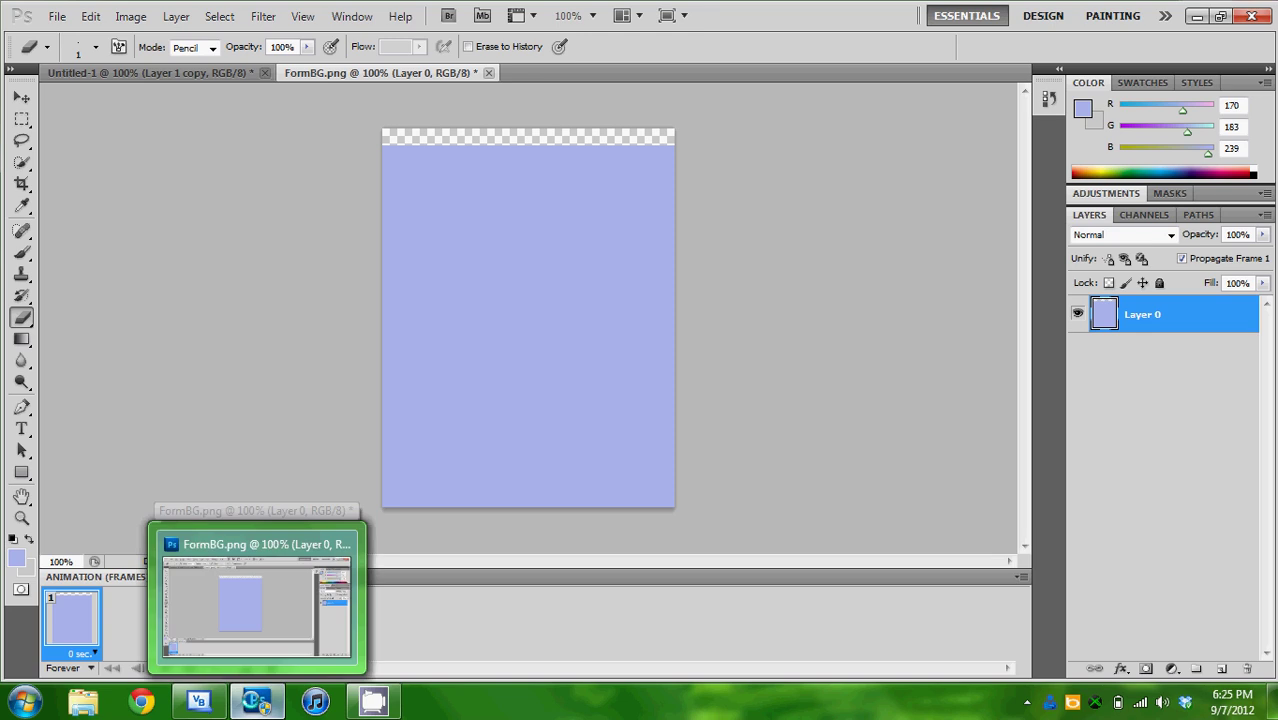
left_click(199, 700)
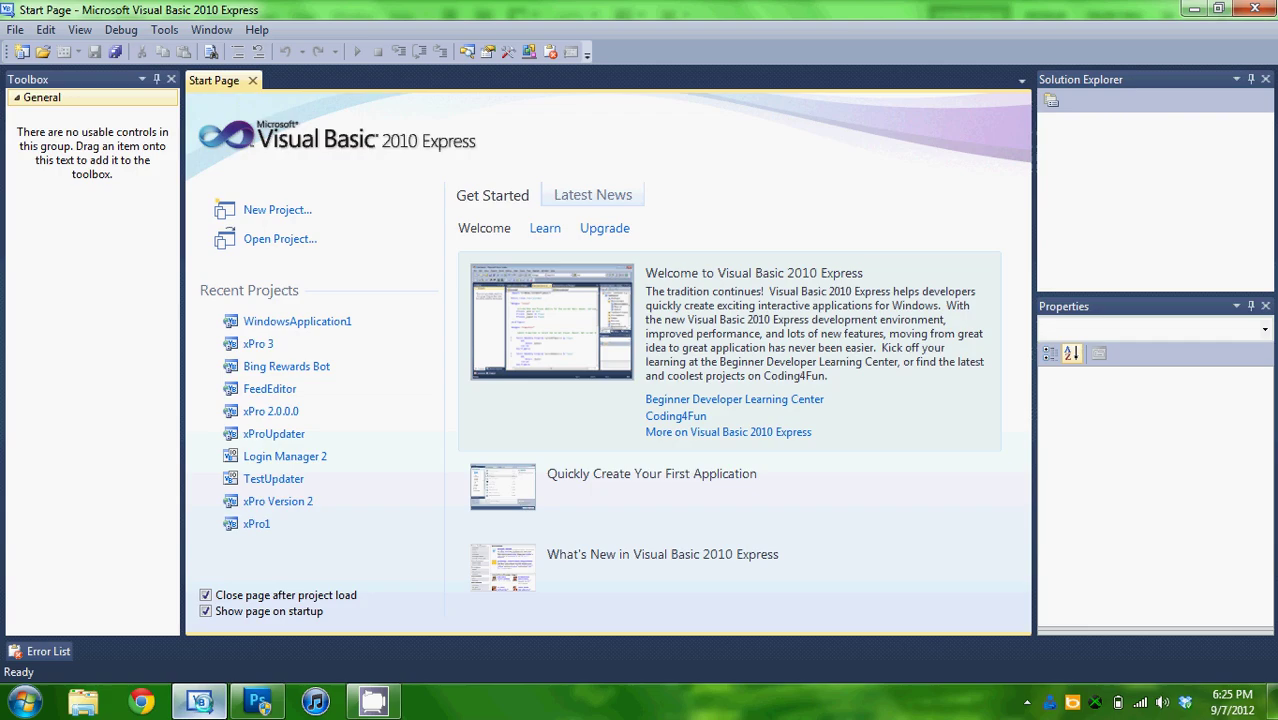
left_click(278, 211)
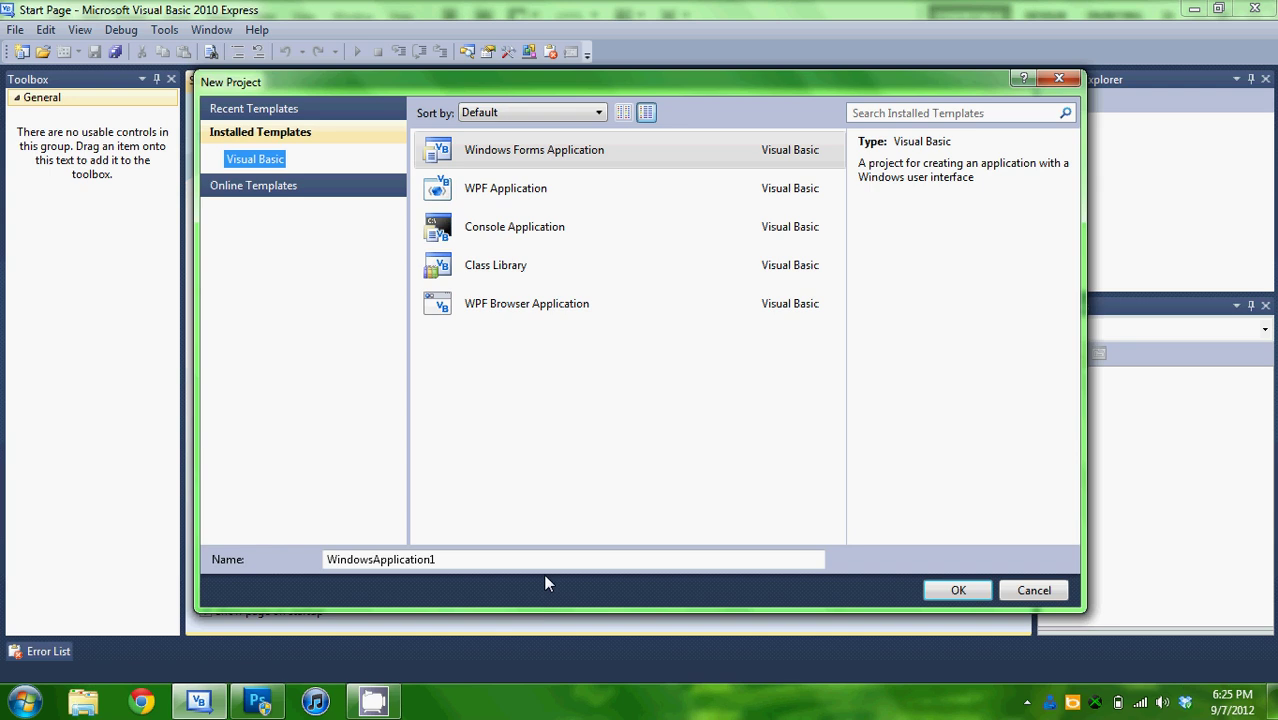
left_click(577, 555)
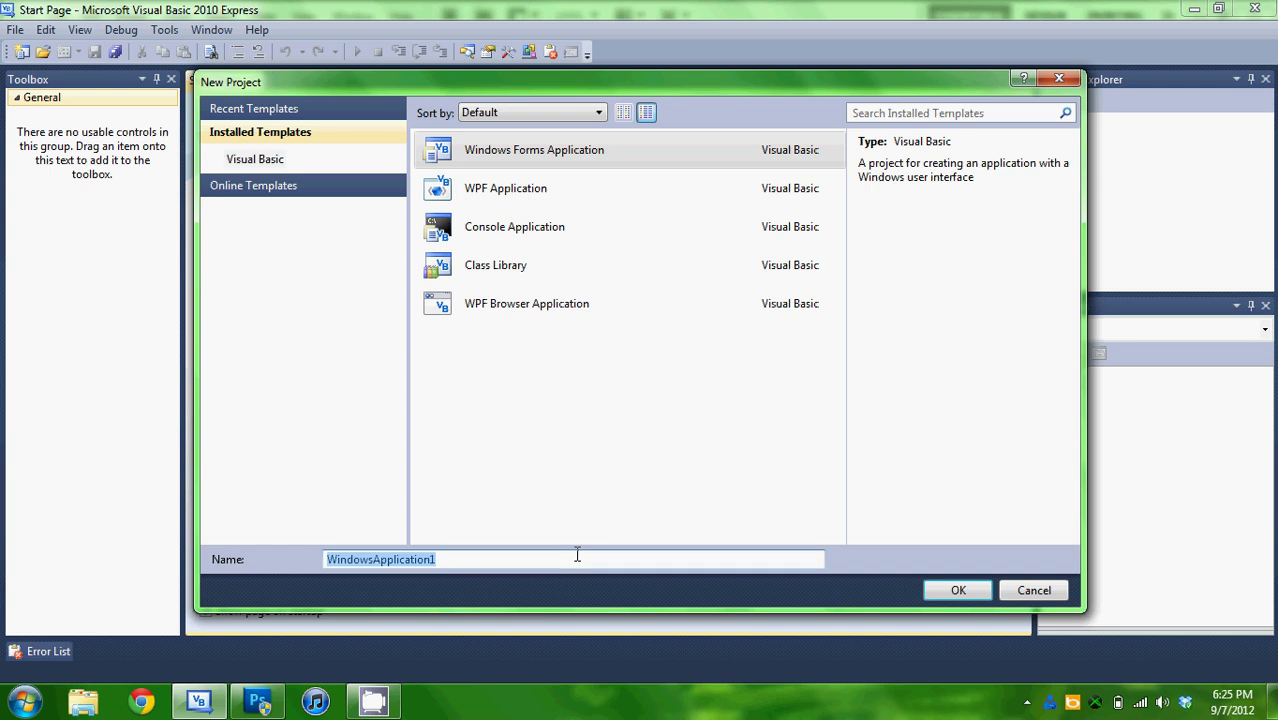
type("Custo")
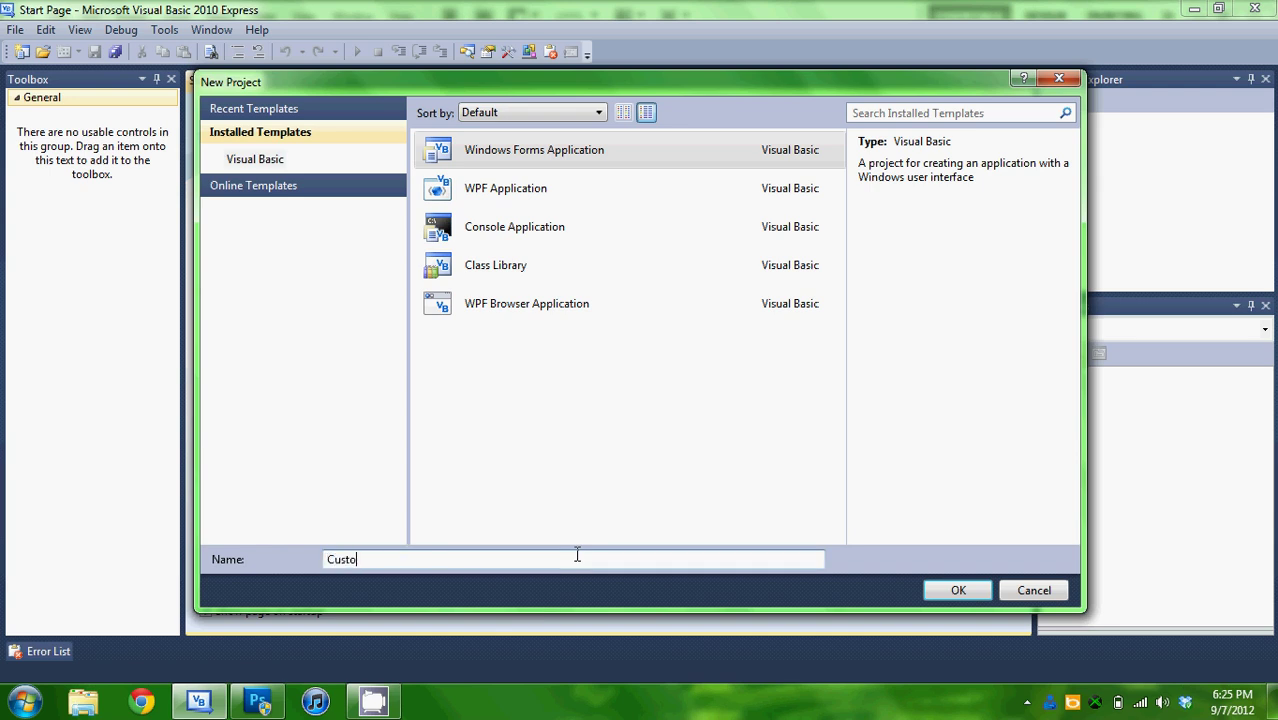
type("mForm")
left_click(954, 590)
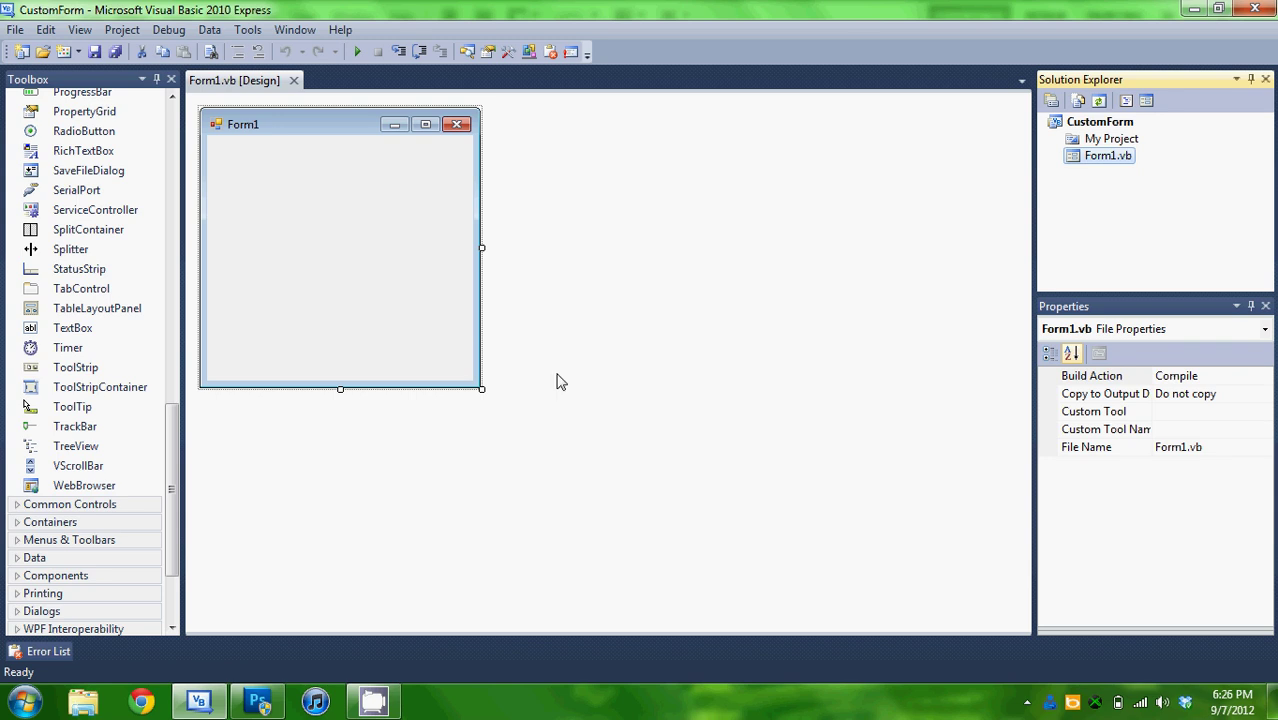
left_click(1027, 704)
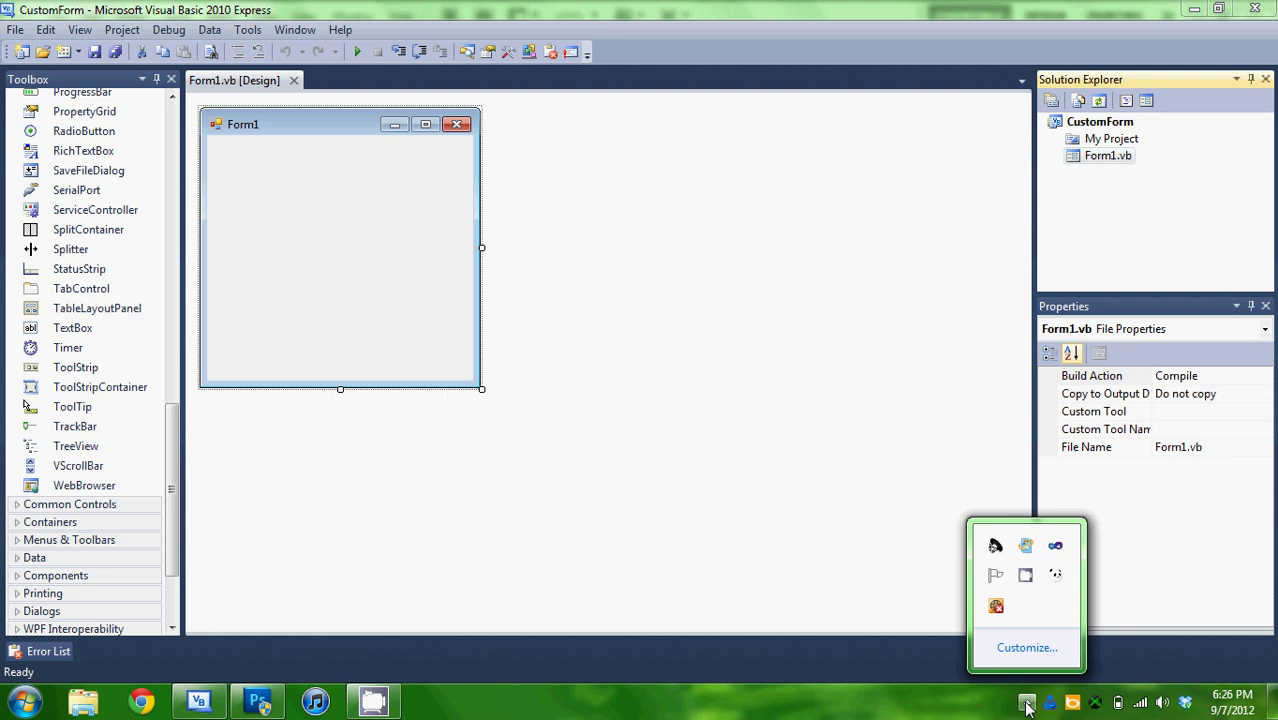
right_click(1028, 577)
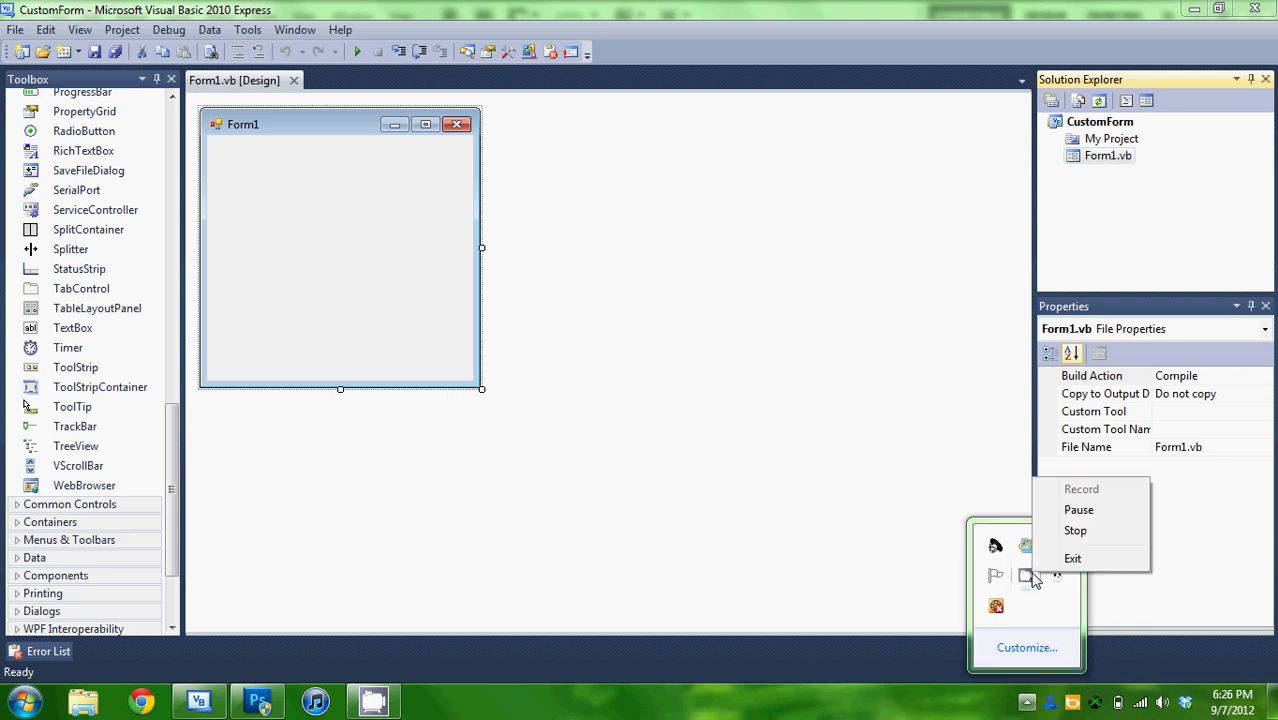
left_click(1079, 510)
Step: Select Form1 in the designer and set its StartPosition property to CenterScreen
left_click(373, 228)
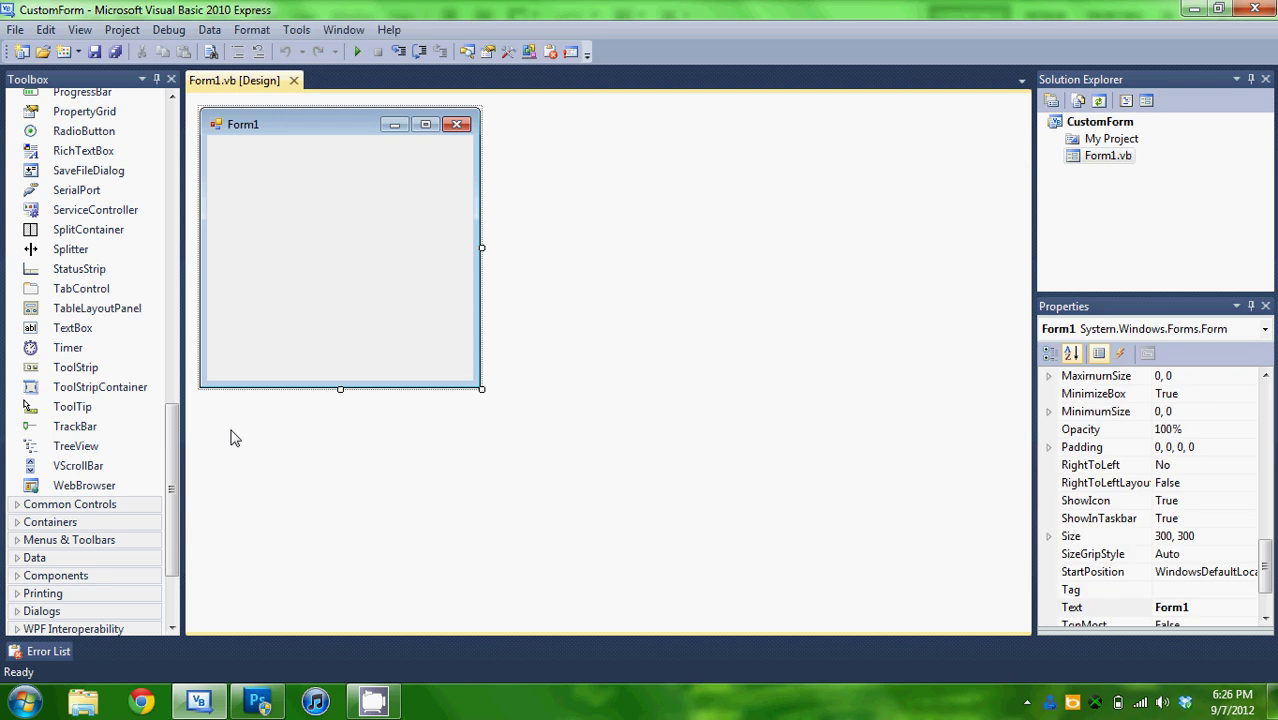
left_click_drag(175, 472, 184, 428)
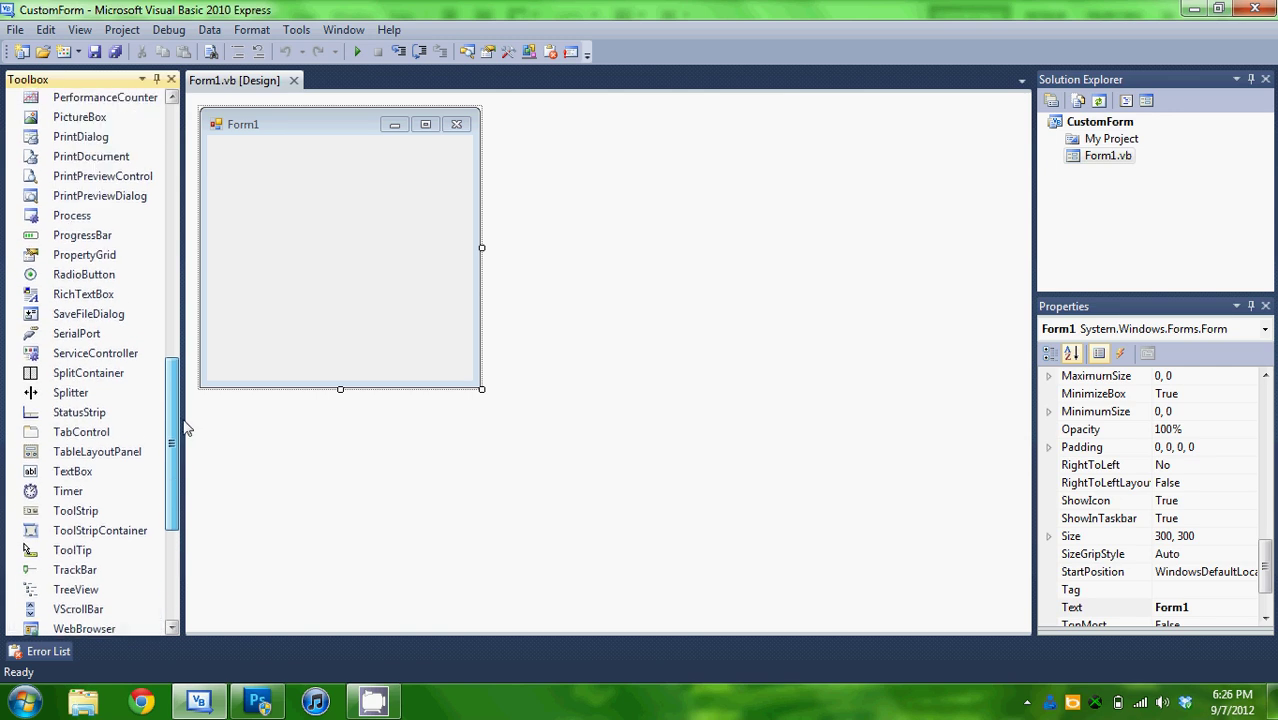
left_click(362, 243)
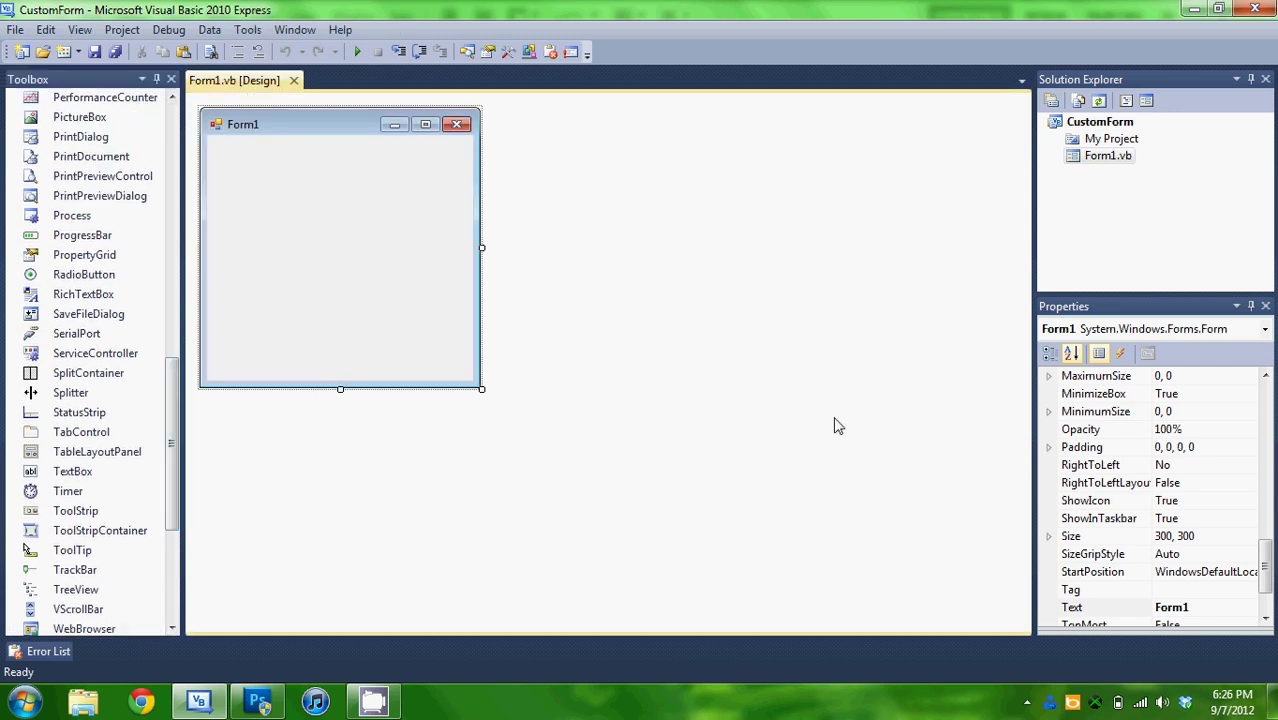
left_click(1250, 571)
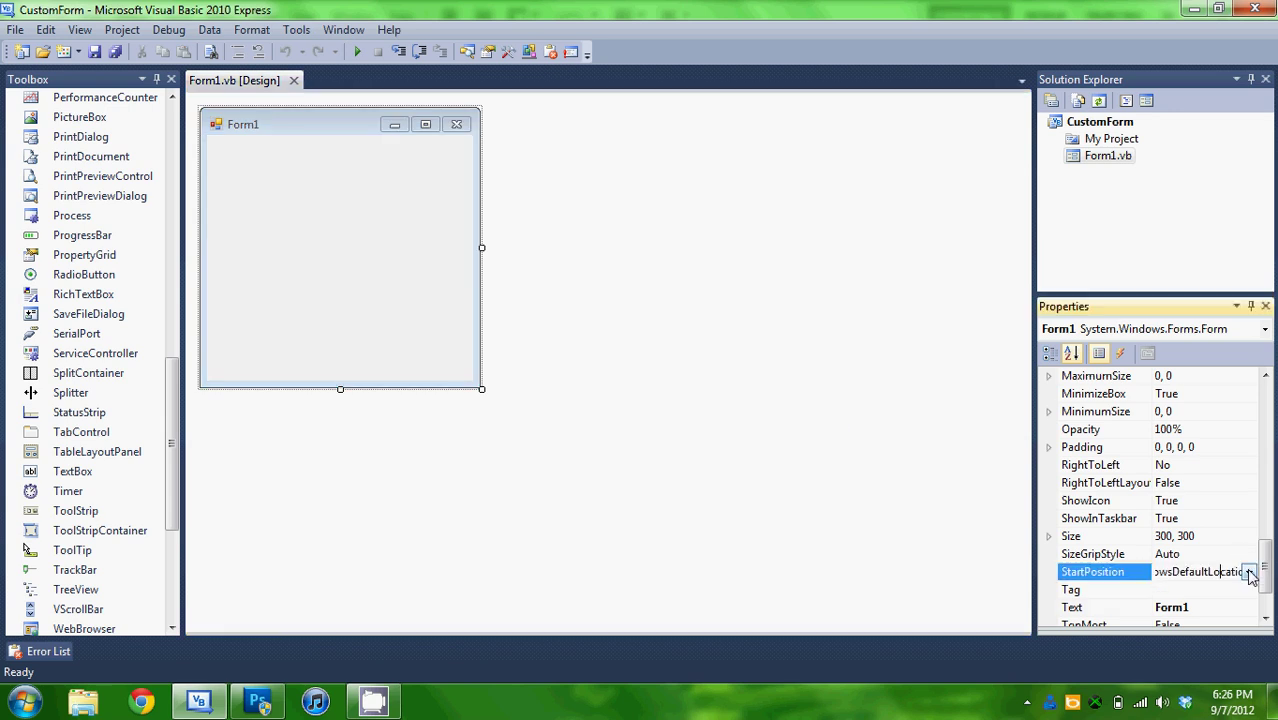
left_click(1249, 571)
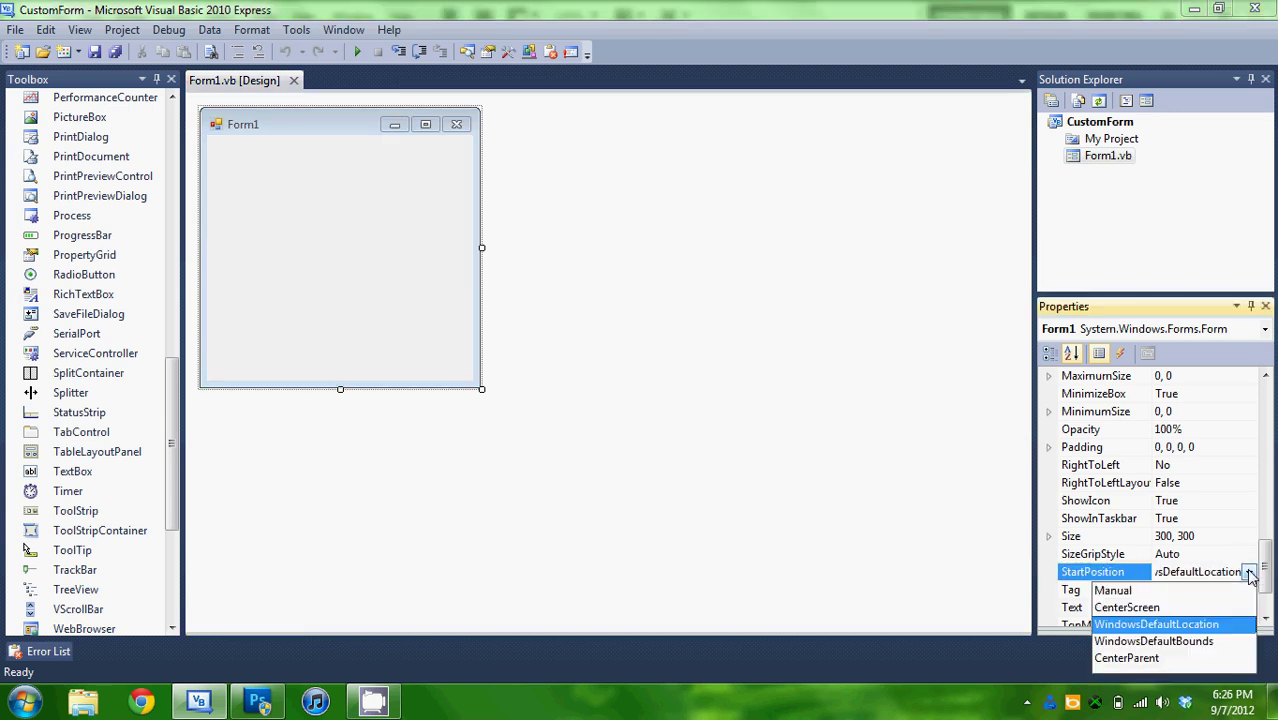
left_click(1193, 607)
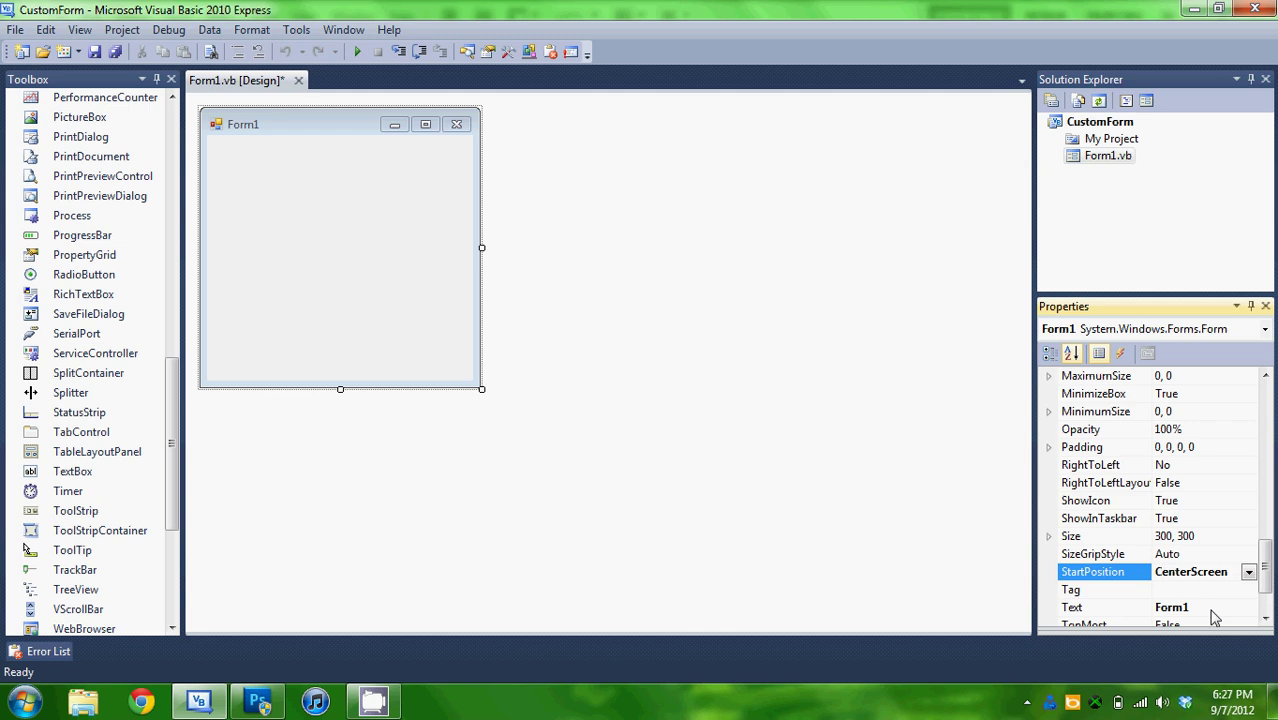
Step: Change the form's Text property to Custom Form
left_click(1212, 607)
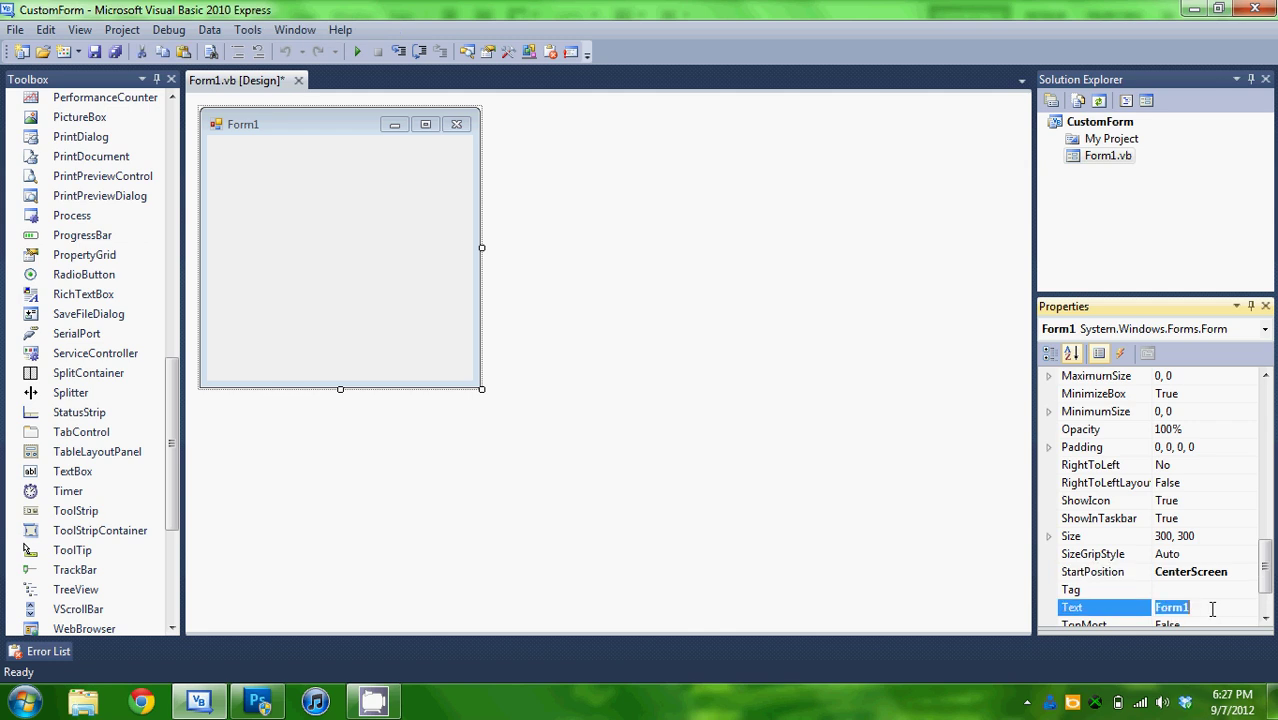
type("Custom Form")
left_click_drag(1265, 568, 1268, 540)
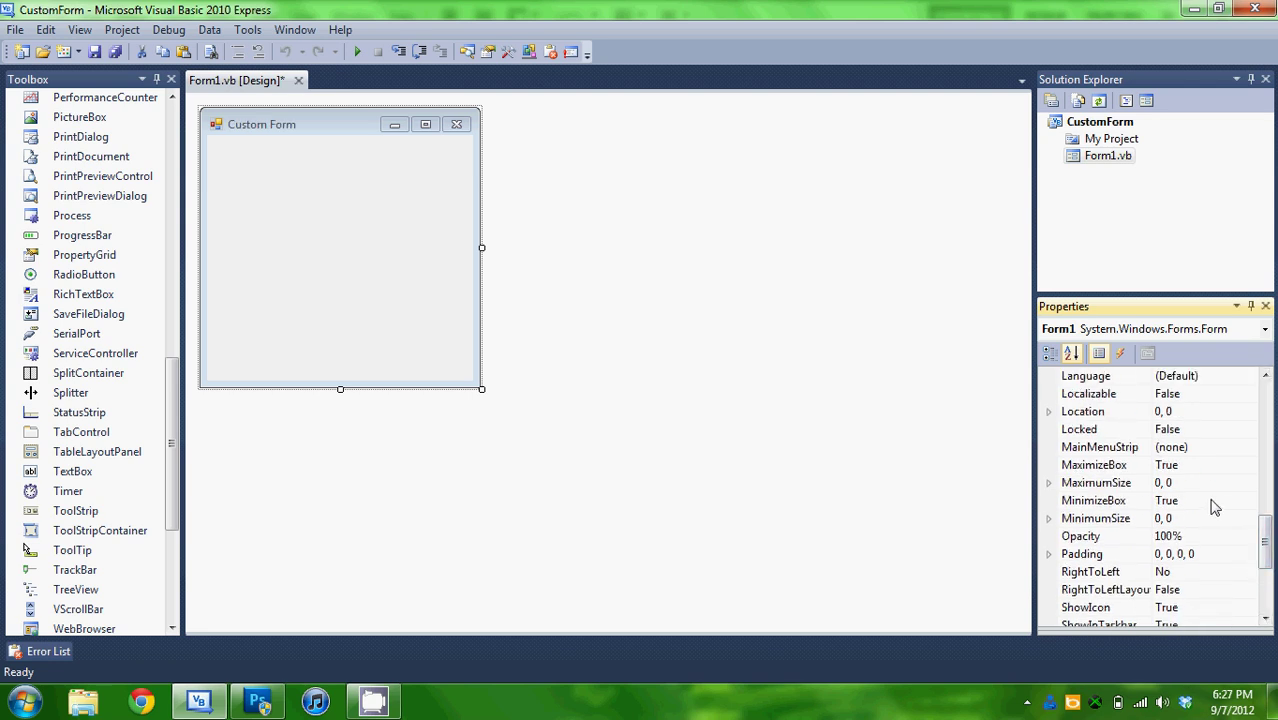
scroll(1264, 500, "up", 3)
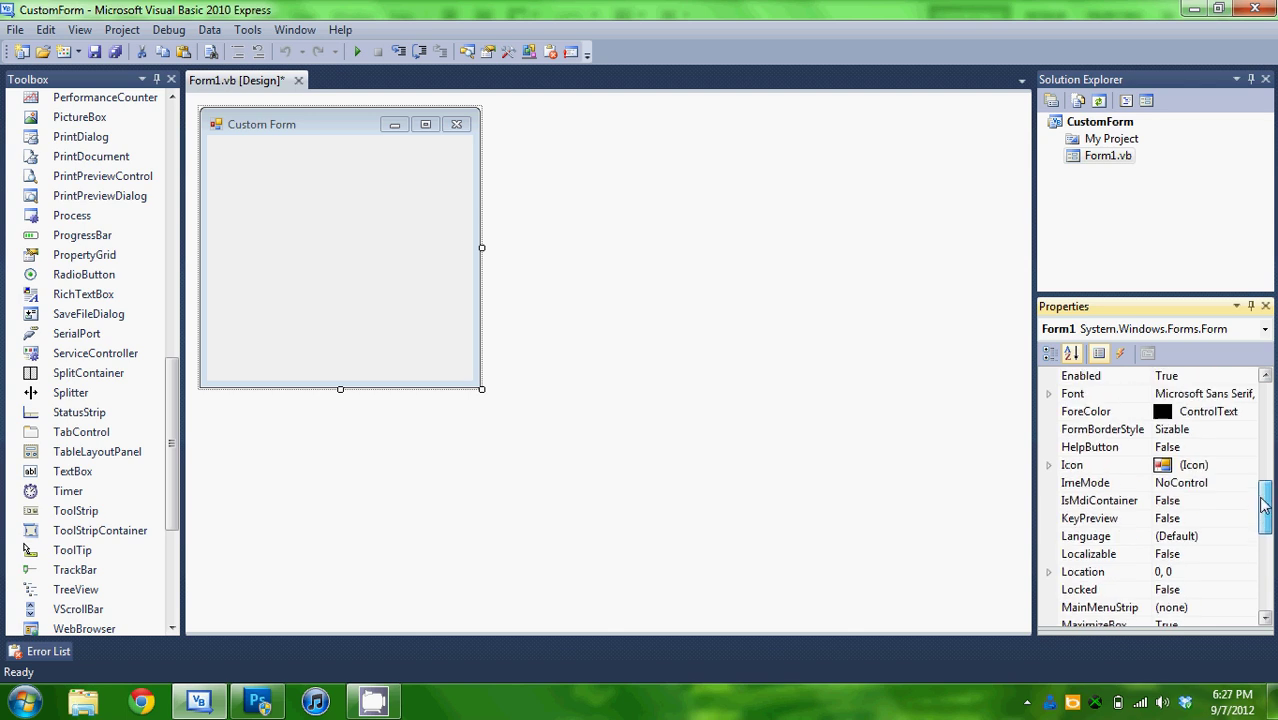